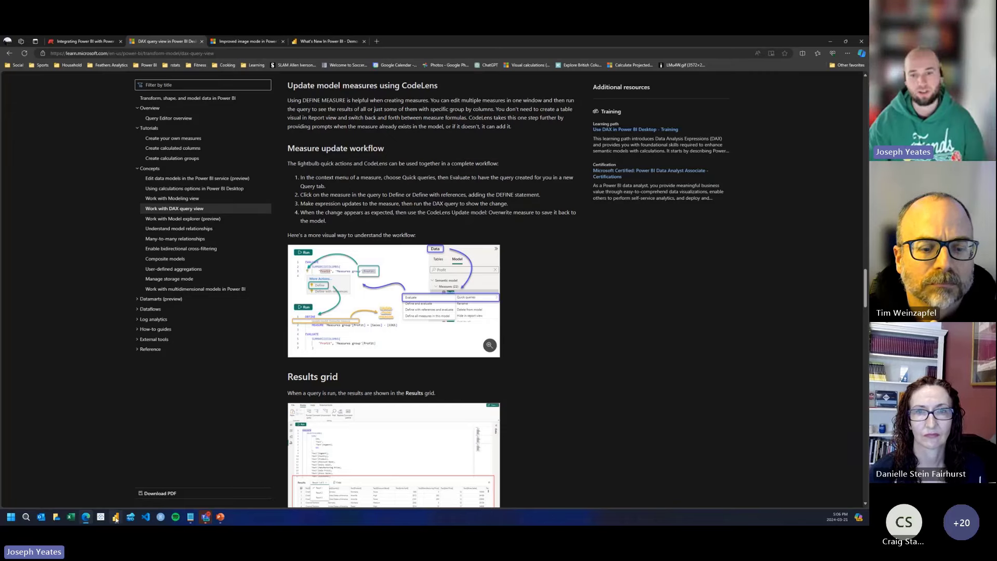
Step: Switch to Power BI Desktop, add a new query in DAX query view and run EVALUATE INFO.FUNCTIONS()
{"action": "left_click", "coordinate": [115, 518]}
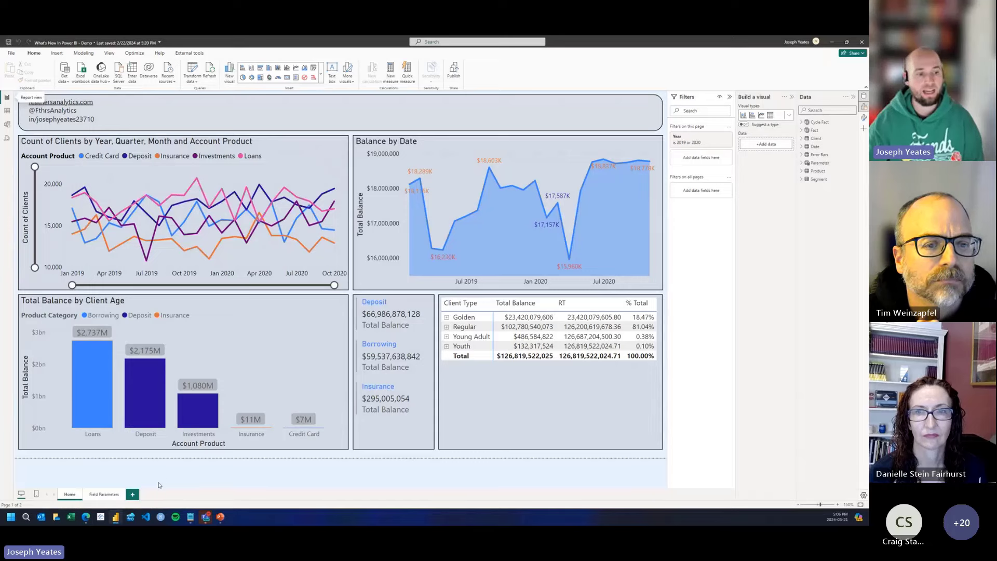
{"action": "left_click", "coordinate": [8, 139]}
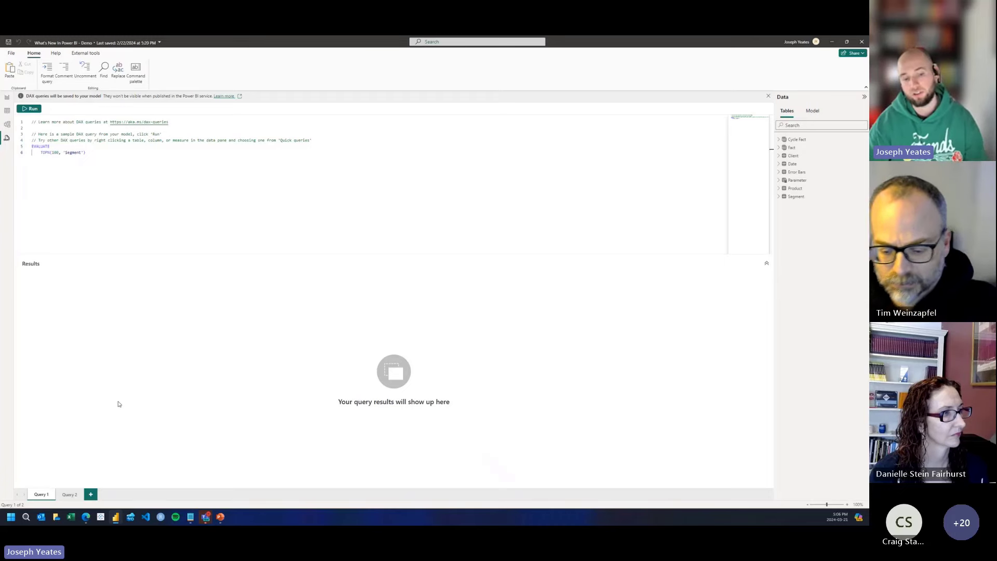
{"action": "left_click", "coordinate": [91, 495]}
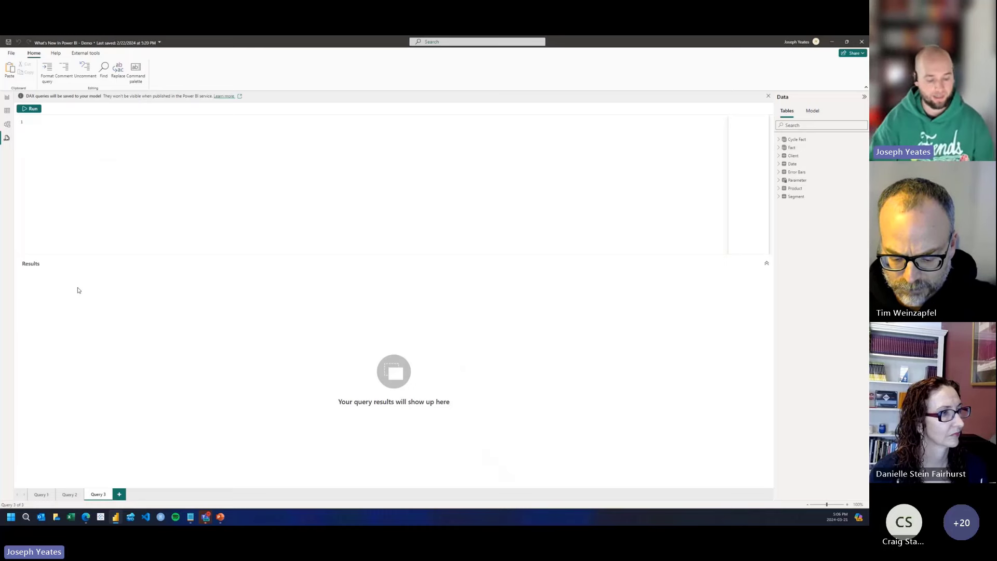
{"action": "type", "text": "EVALUATE "}
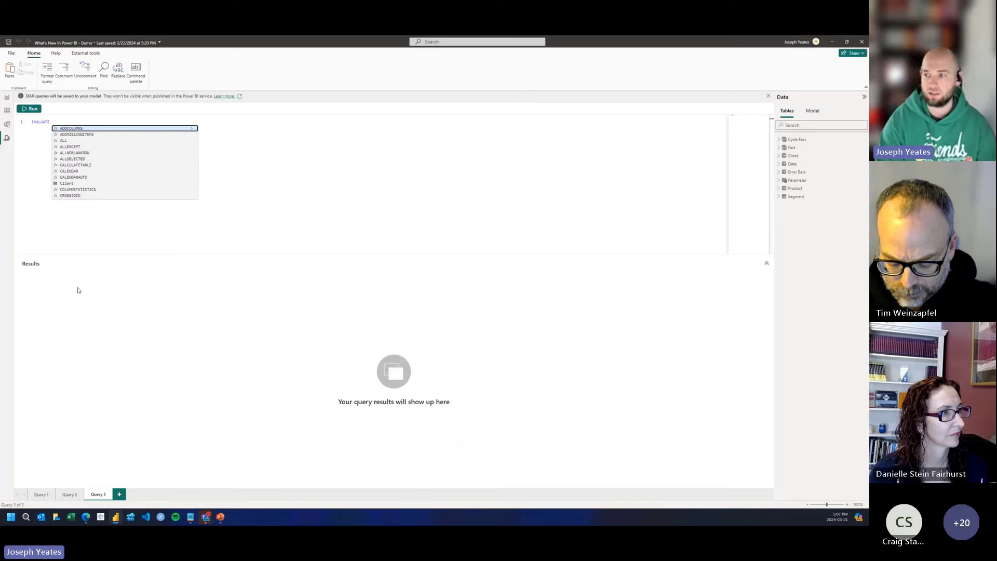
{"action": "type", "text": "INFO.FUNCTIONS("}
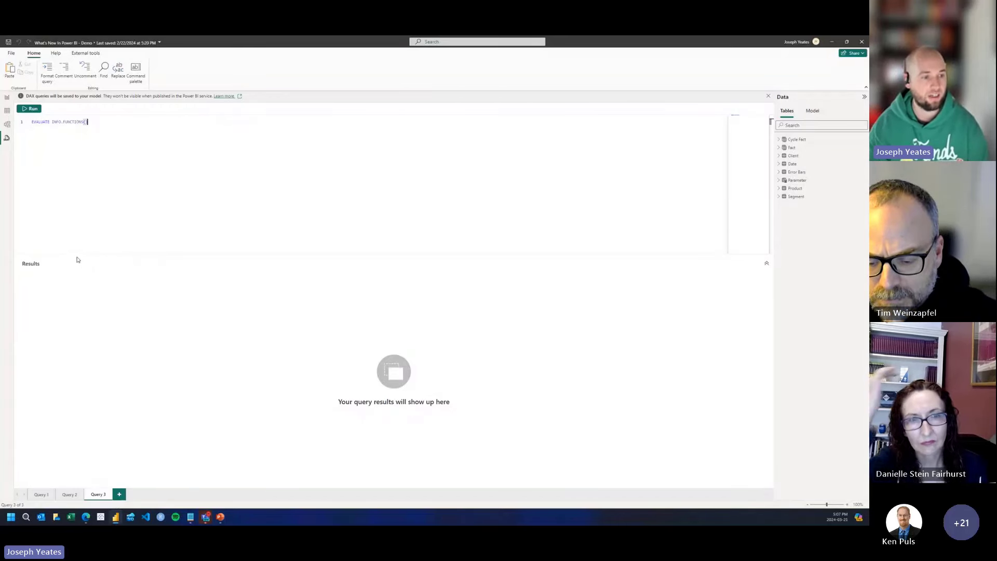
{"action": "key", "text": "F5"}
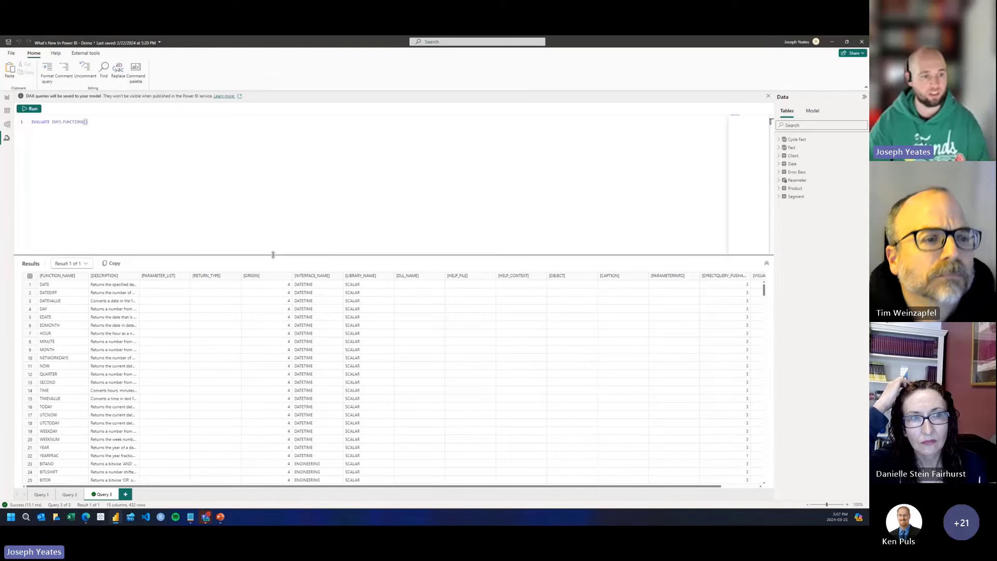
Step: Enlarge the results grid, widen the DESCRIPTION column and examine the listed functions and their attributes through to the last rows
{"action": "left_click_drag", "start_coordinate": [273, 255], "coordinate": [272, 152]}
{"action": "left_click_drag", "start_coordinate": [138, 174], "coordinate": [304, 201]}
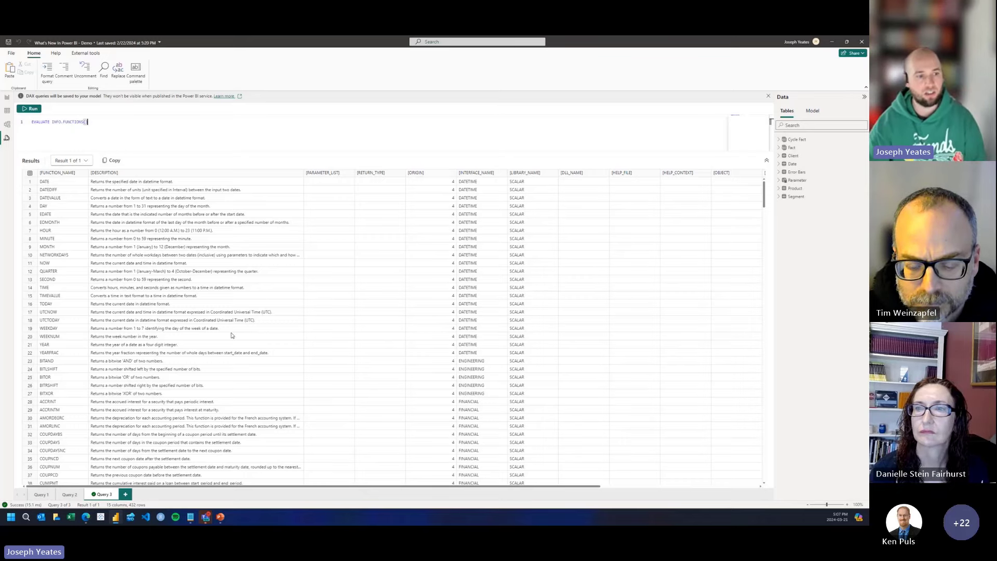
{"action": "scroll", "coordinate": [249, 332], "scroll_direction": "down", "scroll_amount": 10}
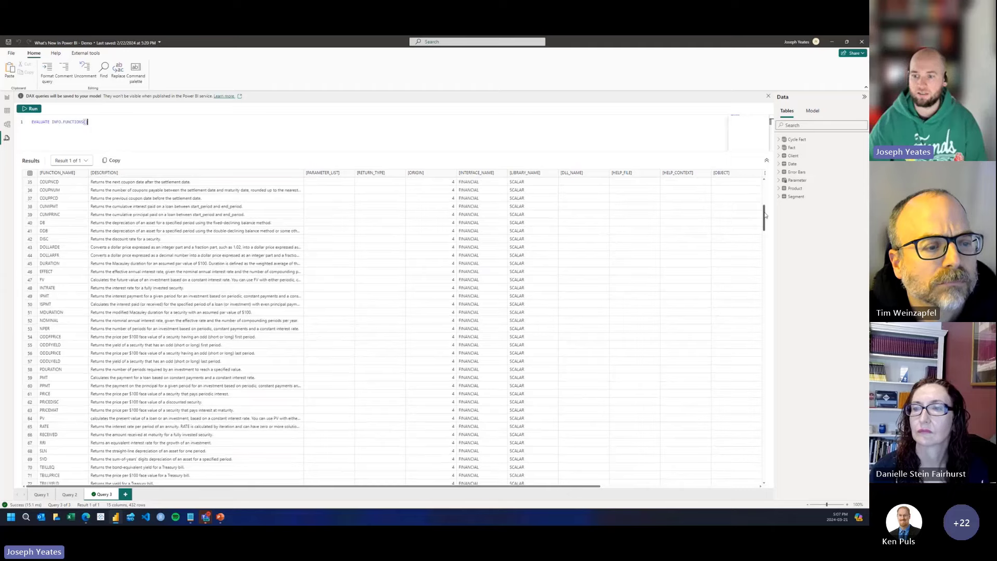
{"action": "mouse_move", "coordinate": [765, 215]}
{"action": "left_mouse_down"}
{"action": "mouse_move", "coordinate": [756, 465]}
{"action": "mouse_move", "coordinate": [741, 318]}
{"action": "mouse_move", "coordinate": [748, 215]}
{"action": "left_mouse_up"}
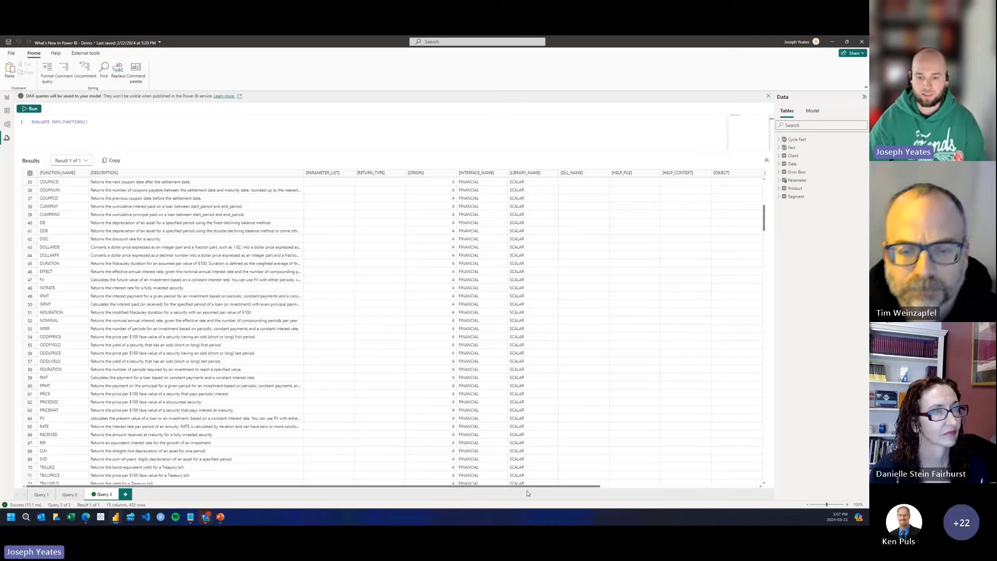
{"action": "left_click_drag", "start_coordinate": [530, 488], "coordinate": [706, 485]}
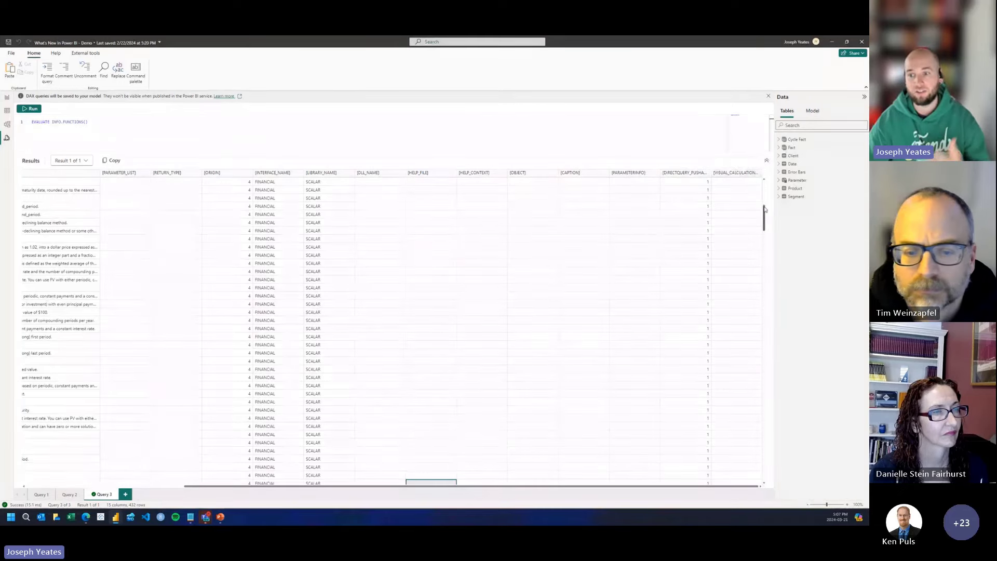
{"action": "left_click_drag", "start_coordinate": [763, 218], "coordinate": [741, 460]}
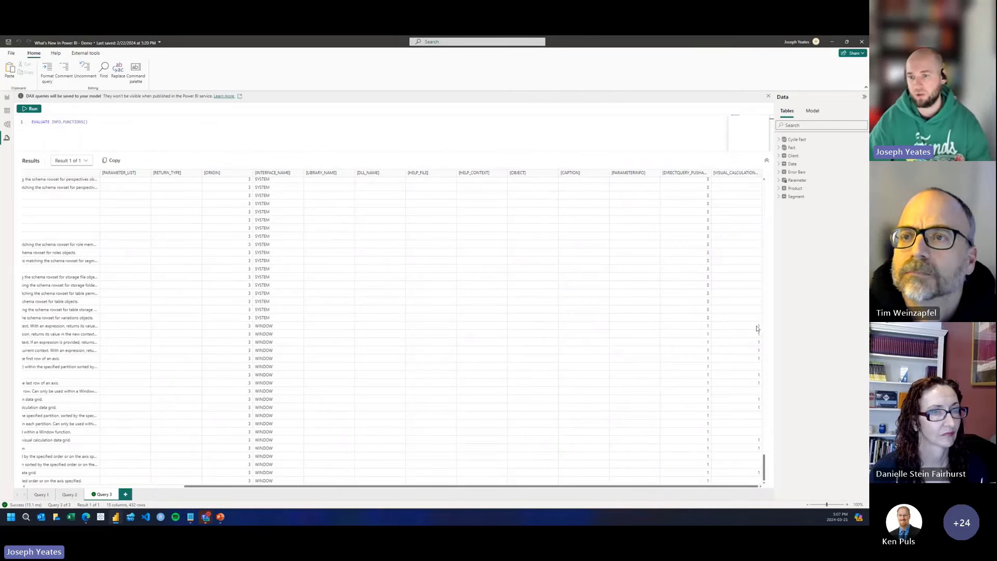
{"action": "left_click_drag", "start_coordinate": [676, 485], "coordinate": [334, 455]}
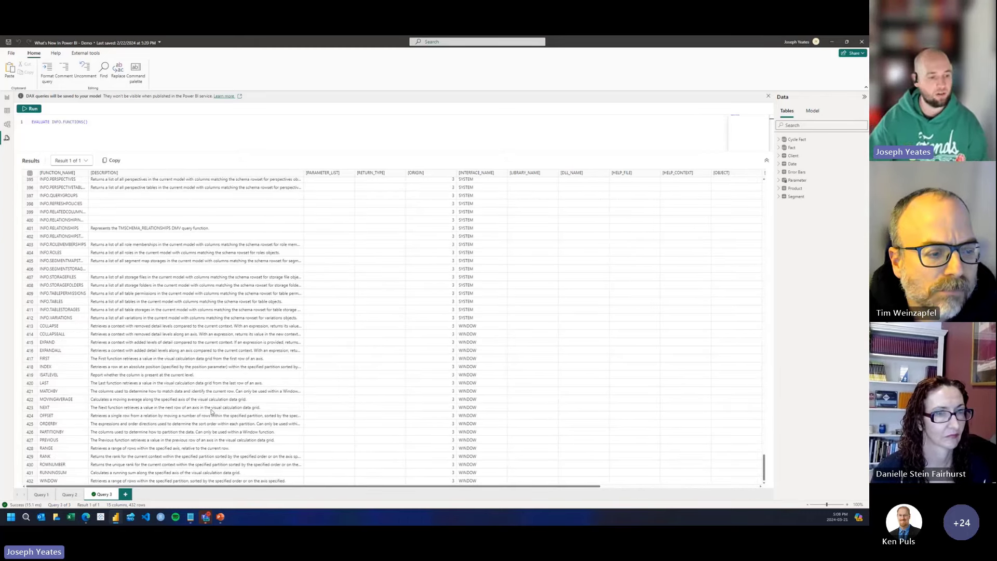
{"action": "left_click", "coordinate": [52, 473]}
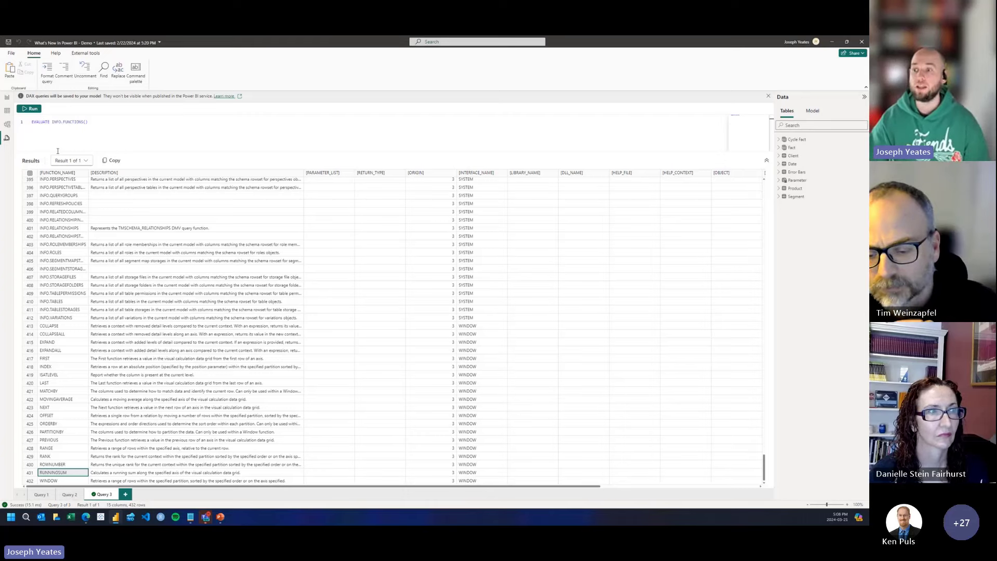
Step: Switch to the browser and read the blog article on the improved image mode in the Power BI add-in for PowerPoint
{"action": "left_click", "coordinate": [89, 518]}
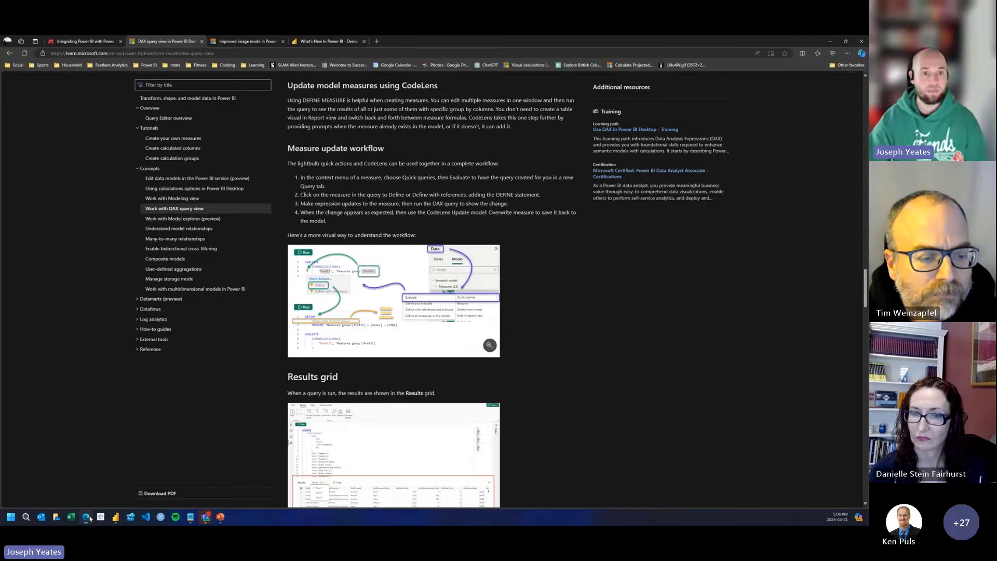
{"action": "left_click", "coordinate": [247, 42]}
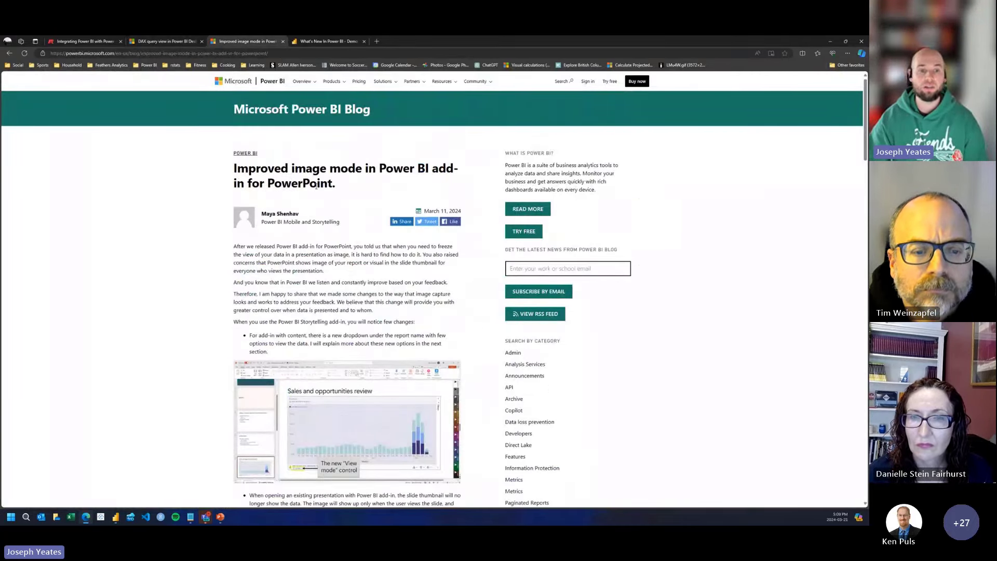
{"action": "scroll", "coordinate": [311, 186], "scroll_direction": "down", "scroll_amount": 2}
{"action": "scroll", "coordinate": [307, 186], "scroll_direction": "down", "scroll_amount": 3}
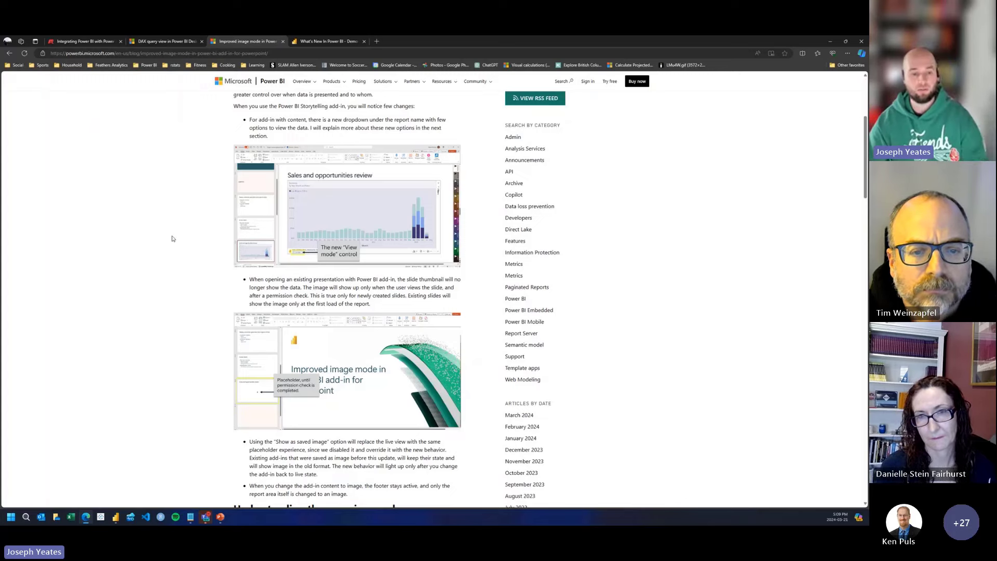
Step: Switch to PowerPoint, insert the Power BI add-in on slide 2 and choose the "What's New In Power BI - Demo" report
{"action": "left_click", "coordinate": [221, 518]}
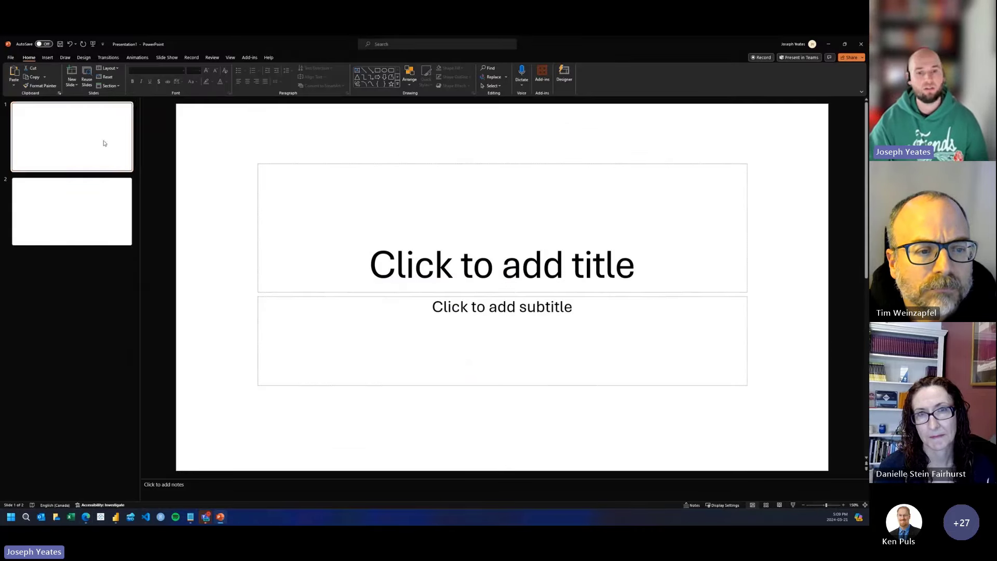
{"action": "left_click", "coordinate": [101, 207]}
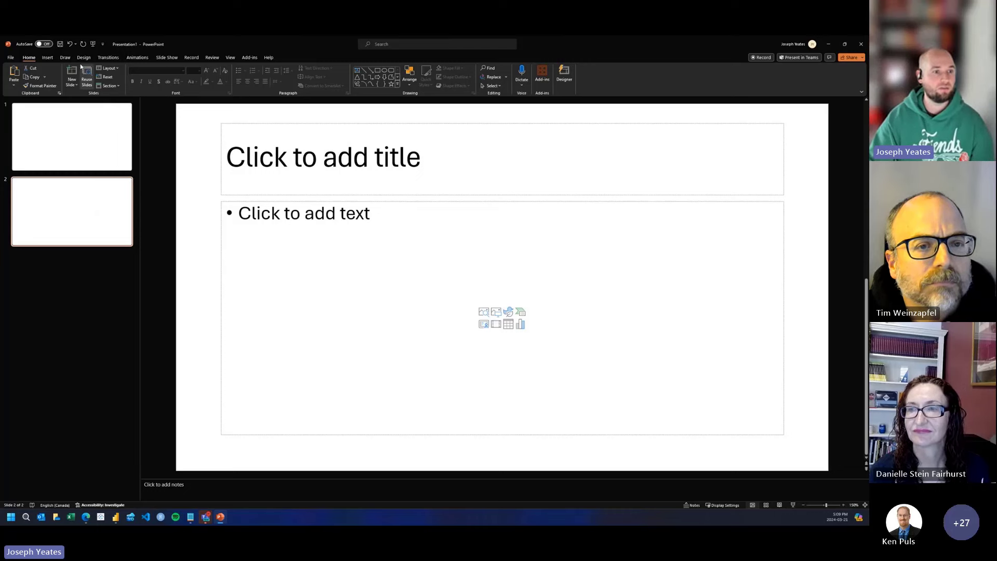
{"action": "left_click", "coordinate": [50, 58]}
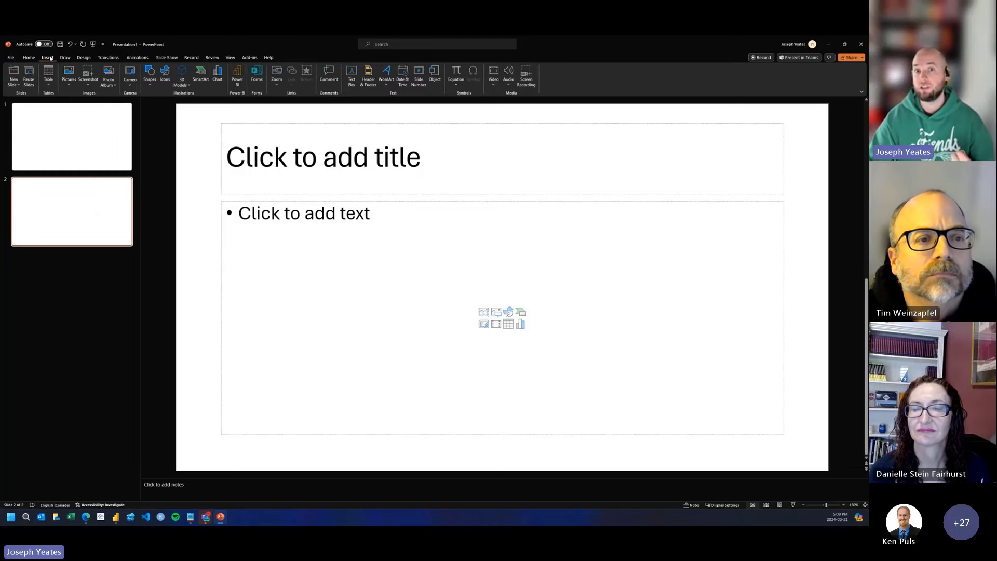
{"action": "left_click", "coordinate": [235, 78]}
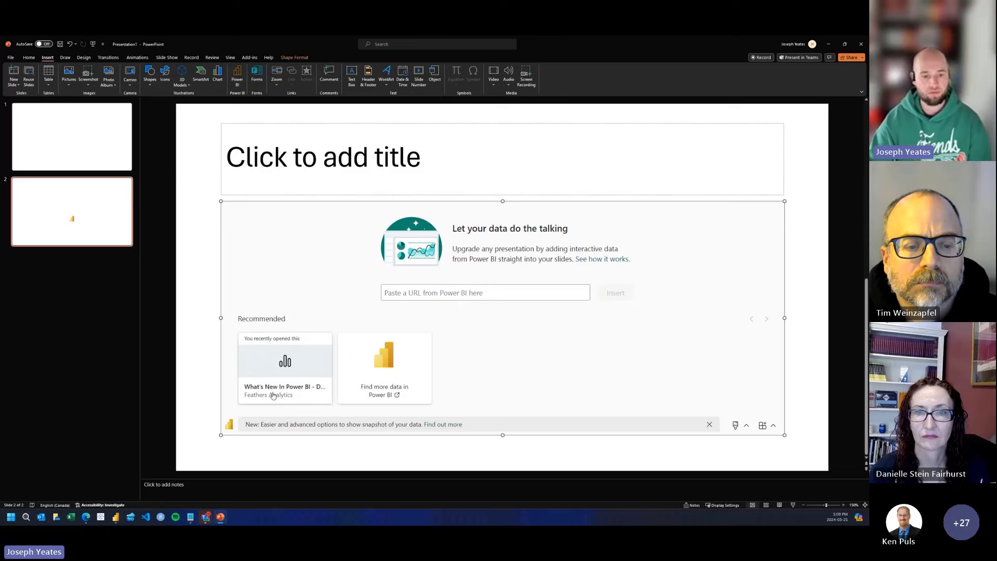
{"action": "left_click", "coordinate": [273, 396]}
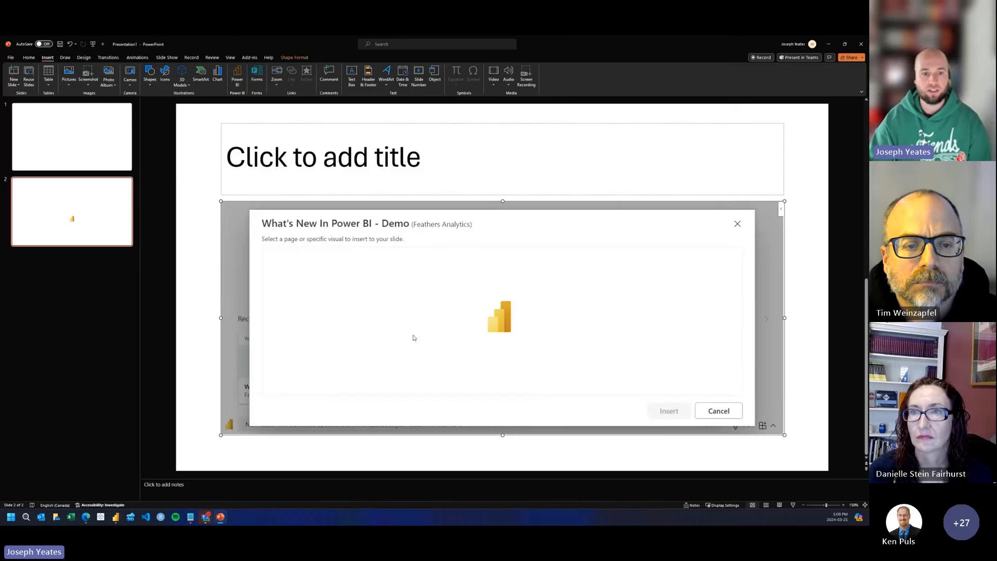
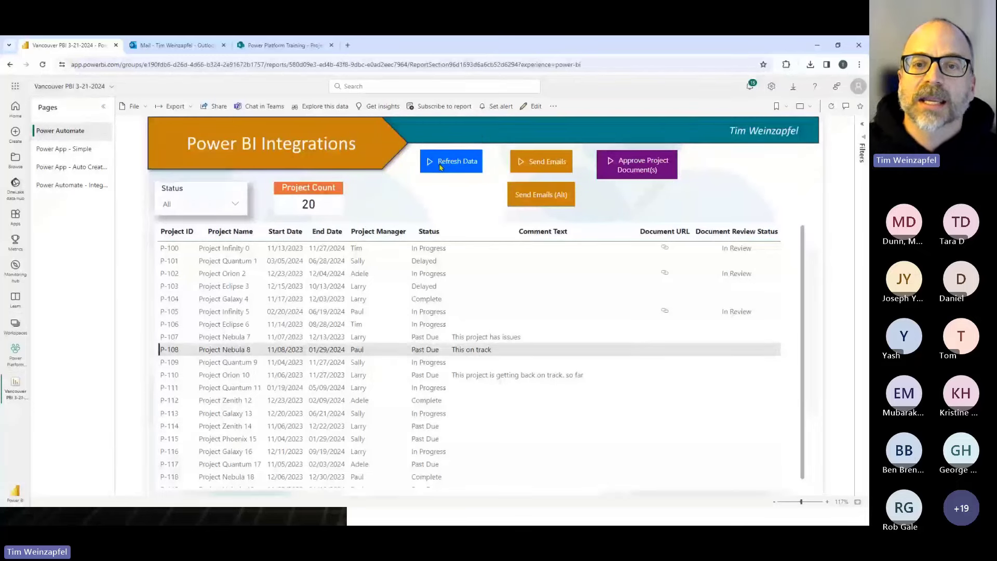
Step: Trigger the report's data refresh, check the workspace's refresh times and reopen the Vancouver PBI 3-21-2024 report
{"action": "left_click", "coordinate": [439, 164]}
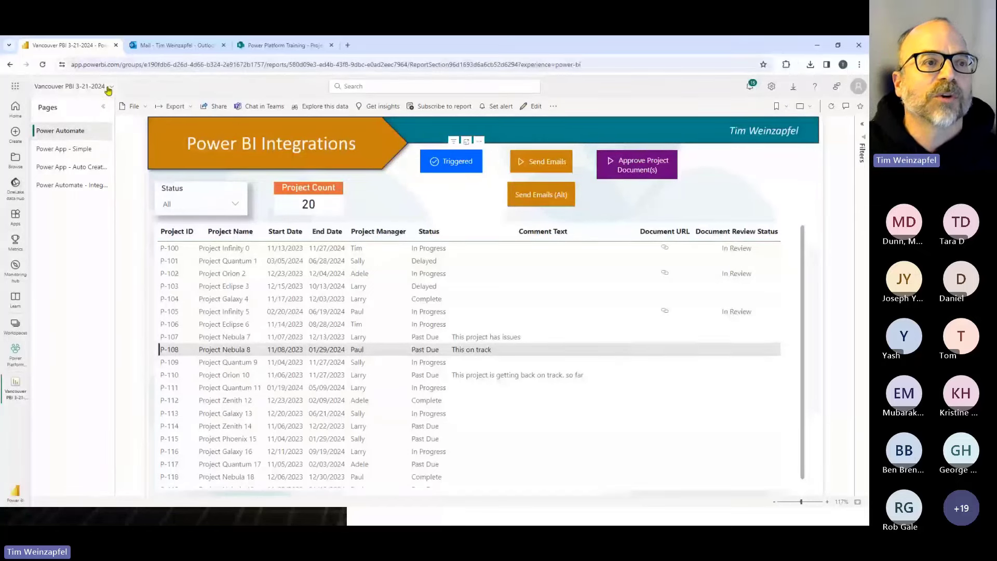
{"action": "left_click", "coordinate": [73, 87]}
{"action": "left_click", "coordinate": [75, 152]}
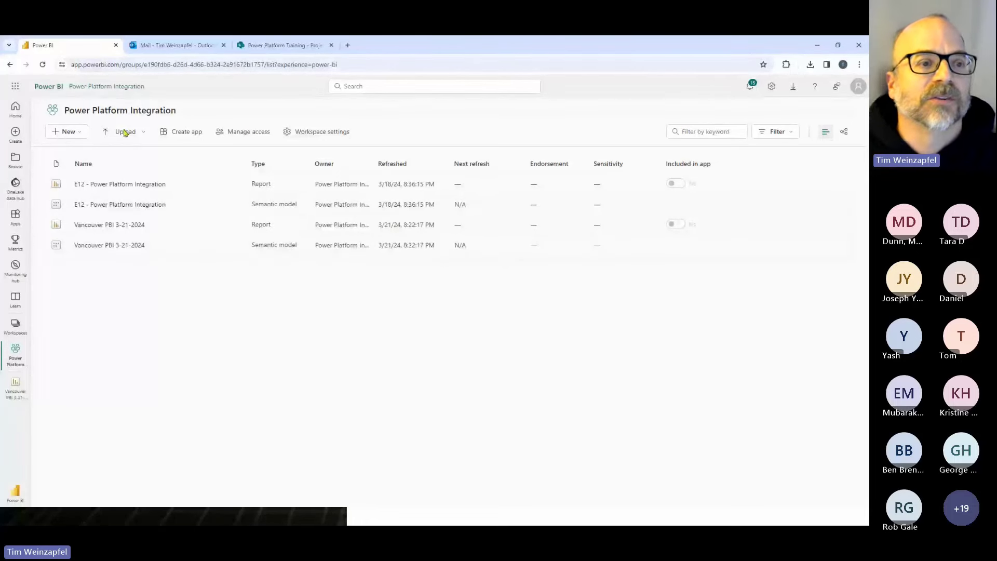
{"action": "left_click", "coordinate": [120, 226]}
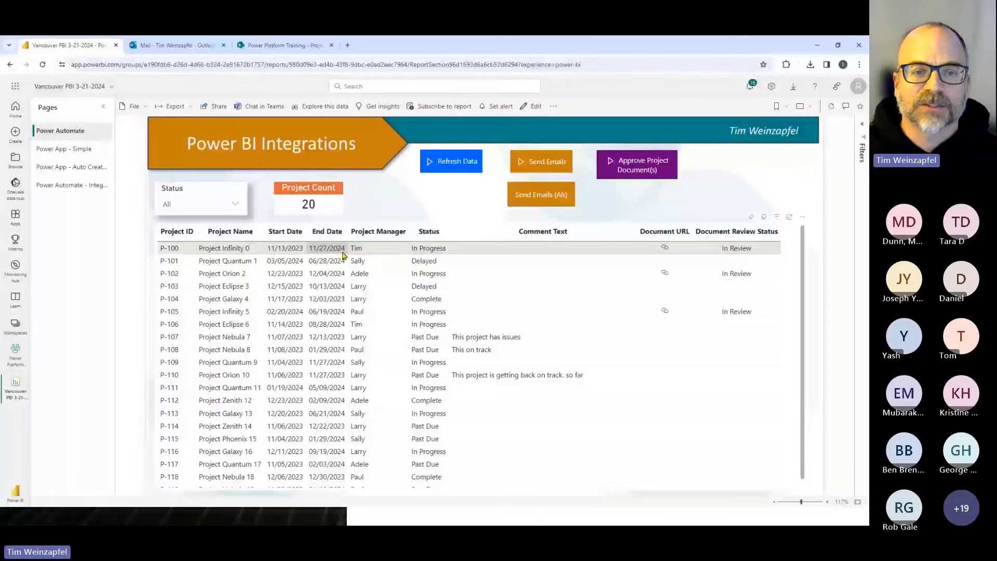
Step: Filter the projects to the Past Due status and send the status emails for them
{"action": "left_click", "coordinate": [234, 202]}
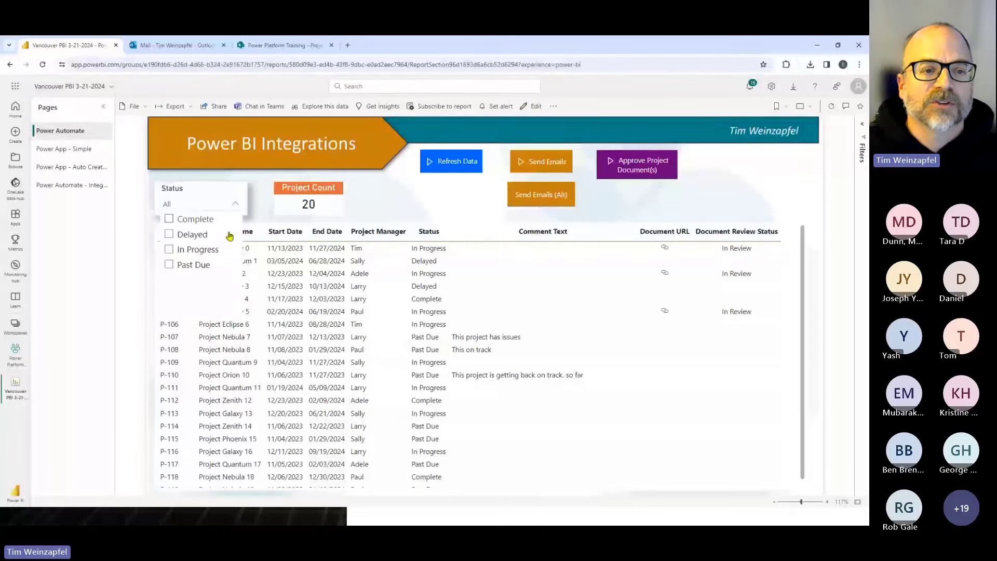
{"action": "left_click", "coordinate": [202, 264]}
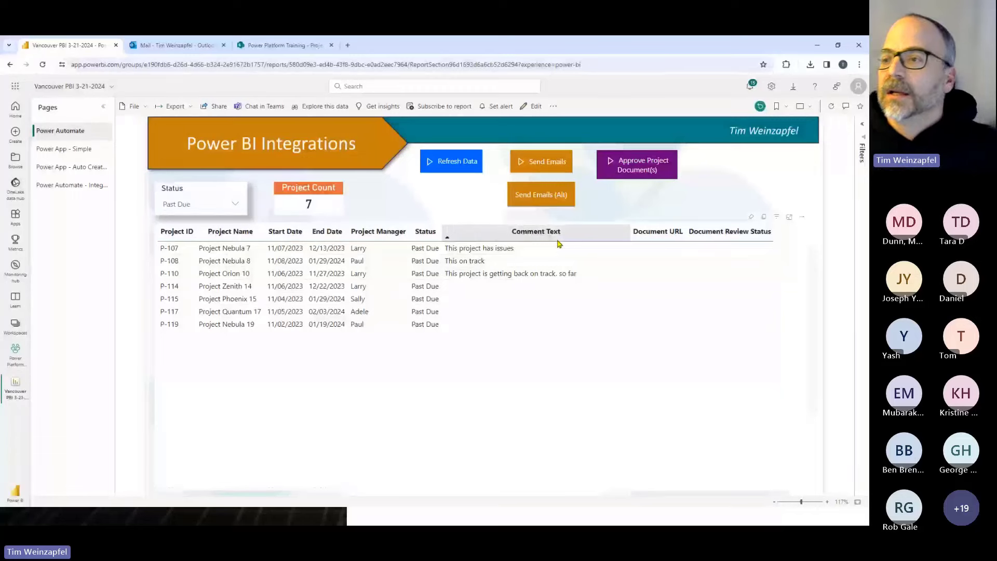
{"action": "left_click", "coordinate": [803, 221]}
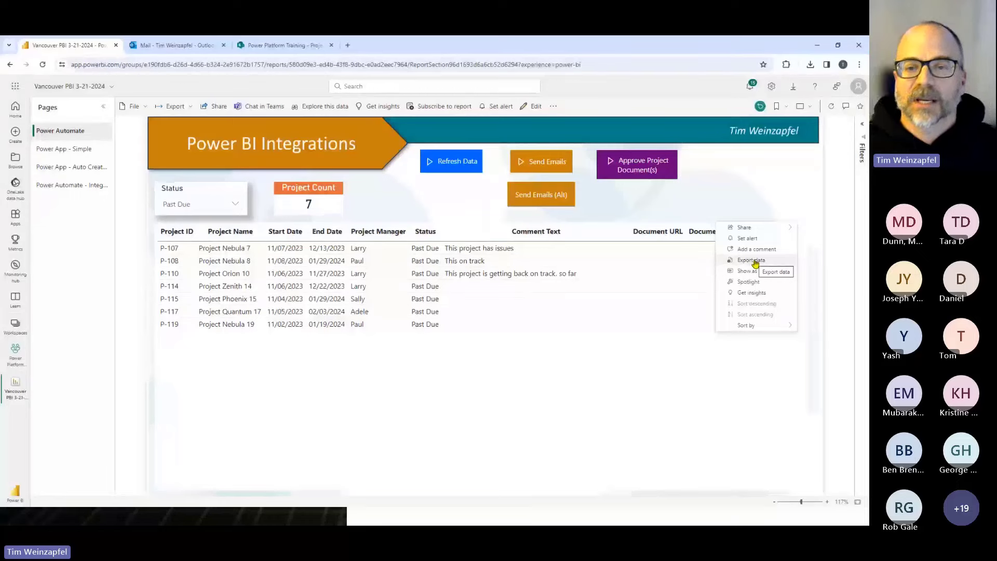
{"action": "left_click", "coordinate": [428, 200]}
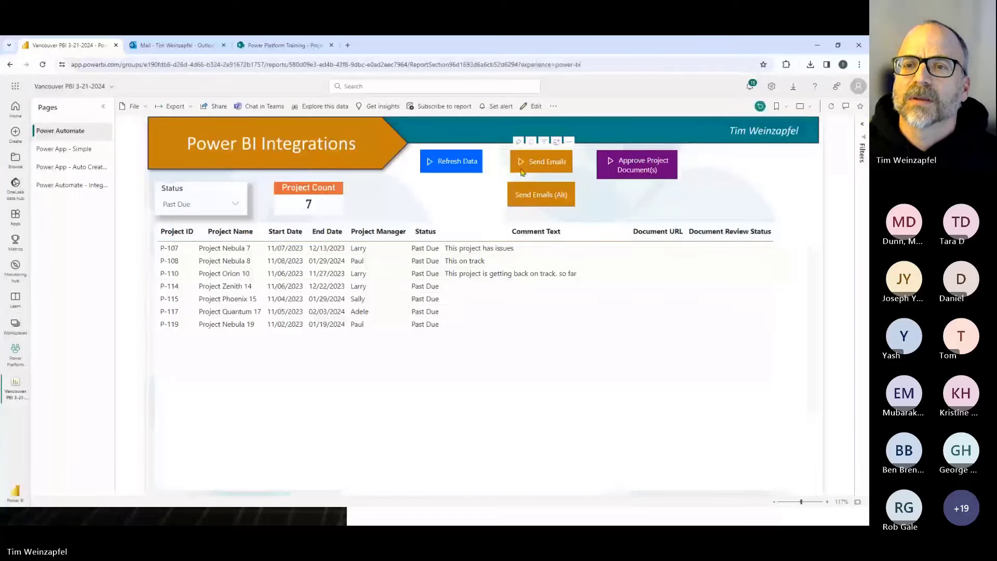
{"action": "left_click", "coordinate": [544, 161]}
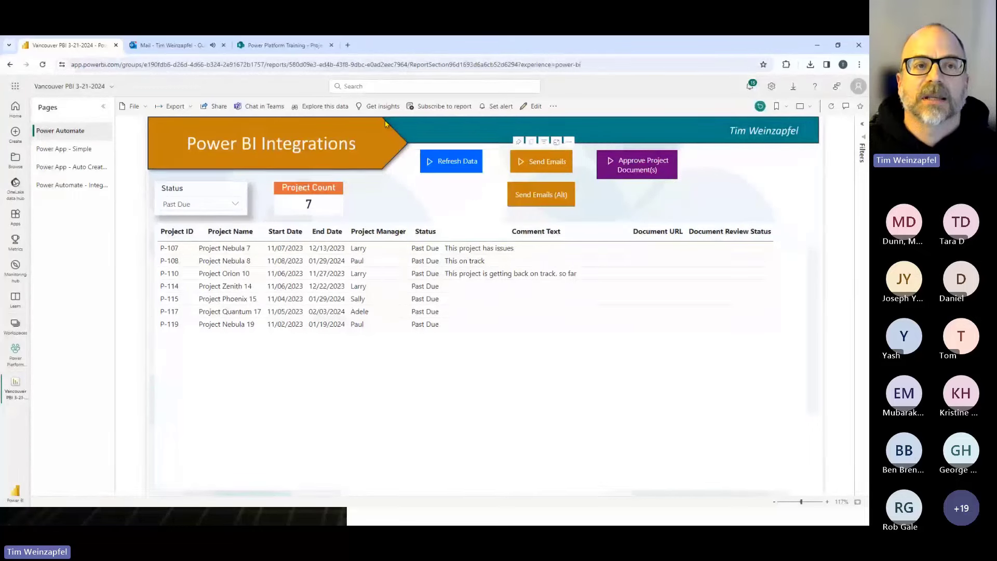
Step: Check the status update emails for the past-due projects in the Outlook inbox, from Project Orion 10 to Project Nebula 19, and return to the report
{"action": "left_click", "coordinate": [170, 46]}
{"action": "scroll", "coordinate": [312, 239], "scroll_direction": "down", "scroll_amount": 5}
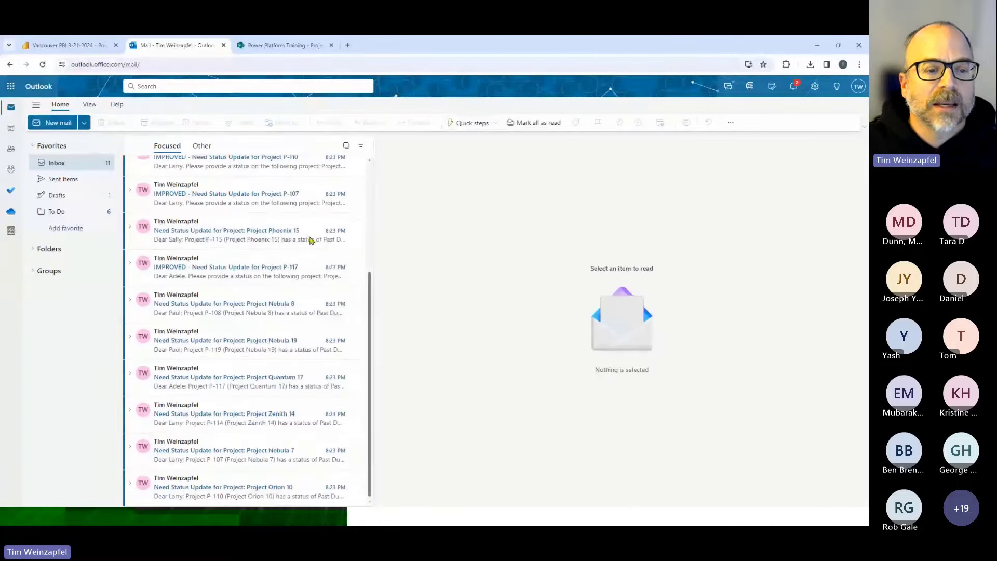
{"action": "left_click", "coordinate": [215, 493]}
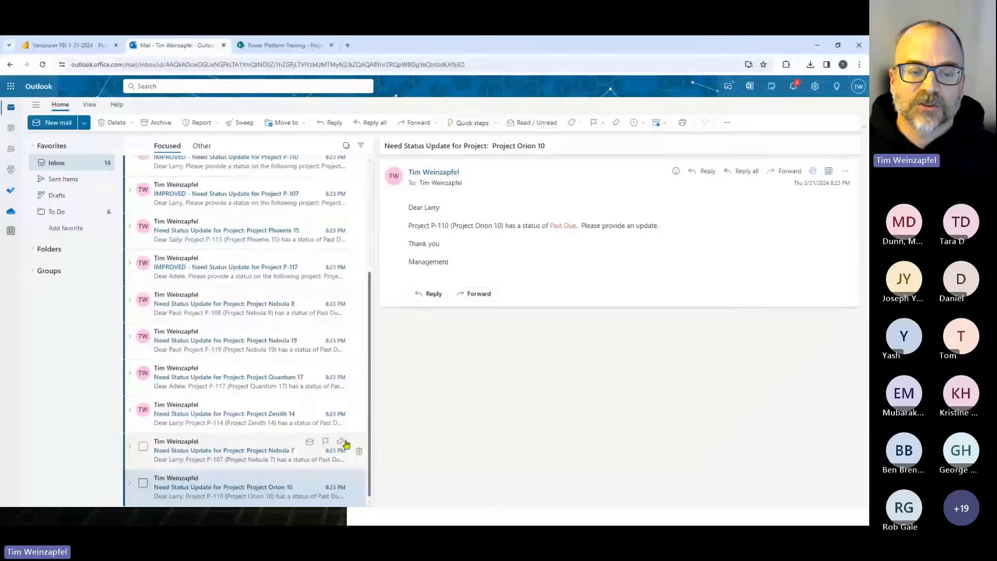
{"action": "left_click", "coordinate": [336, 458]}
{"action": "left_click", "coordinate": [260, 421]}
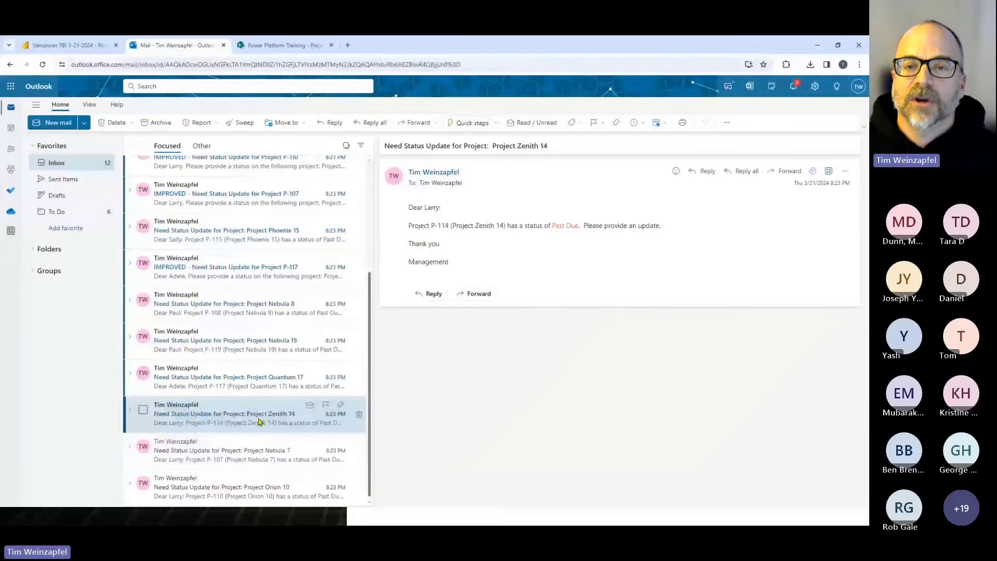
{"action": "left_click", "coordinate": [262, 384]}
{"action": "left_click", "coordinate": [261, 349]}
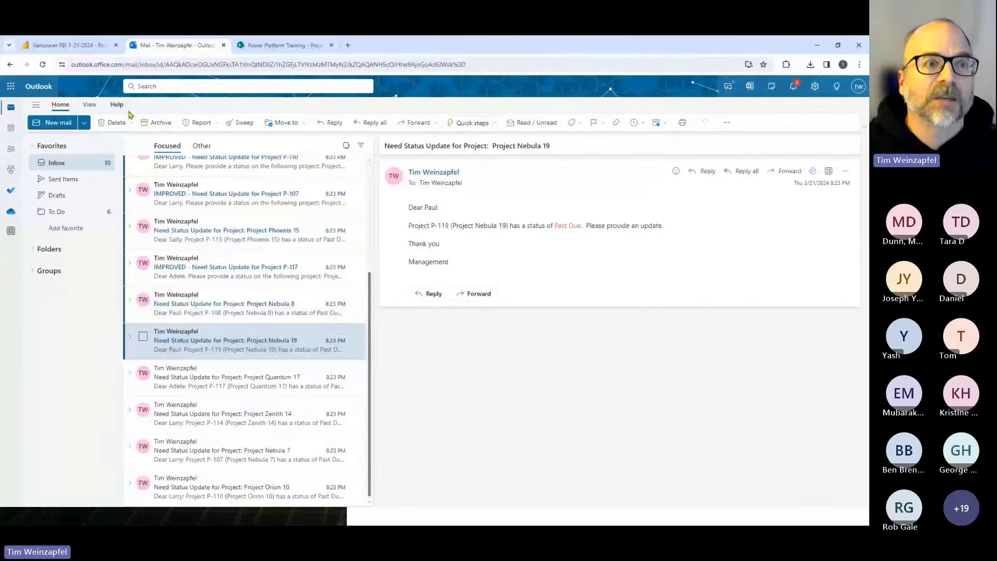
{"action": "left_click", "coordinate": [86, 47]}
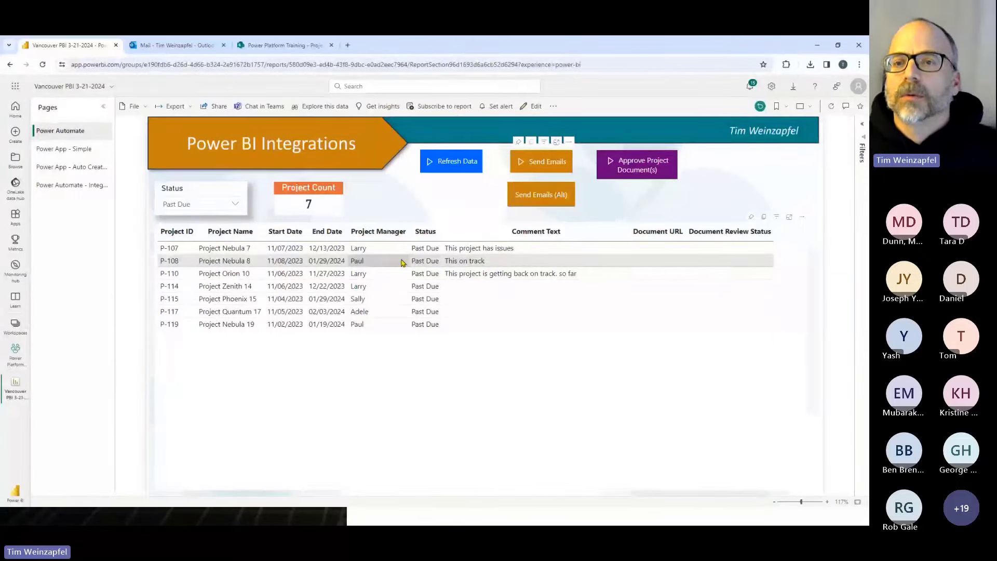
Step: Check the IMPROVED status update email for project P-117 in the Outlook inbox and return to the report
{"action": "left_click", "coordinate": [175, 46]}
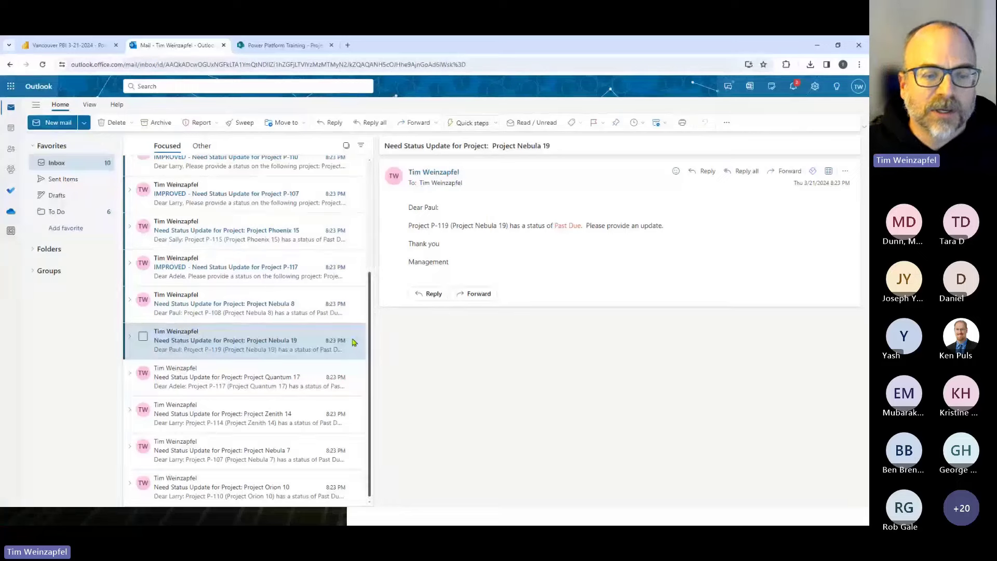
{"action": "left_click", "coordinate": [193, 267]}
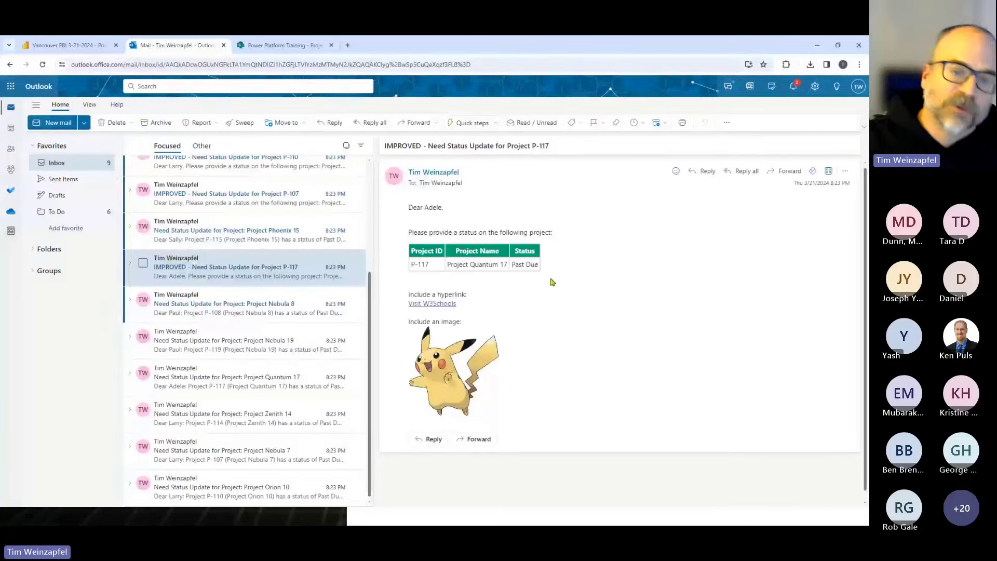
{"action": "left_click", "coordinate": [63, 45]}
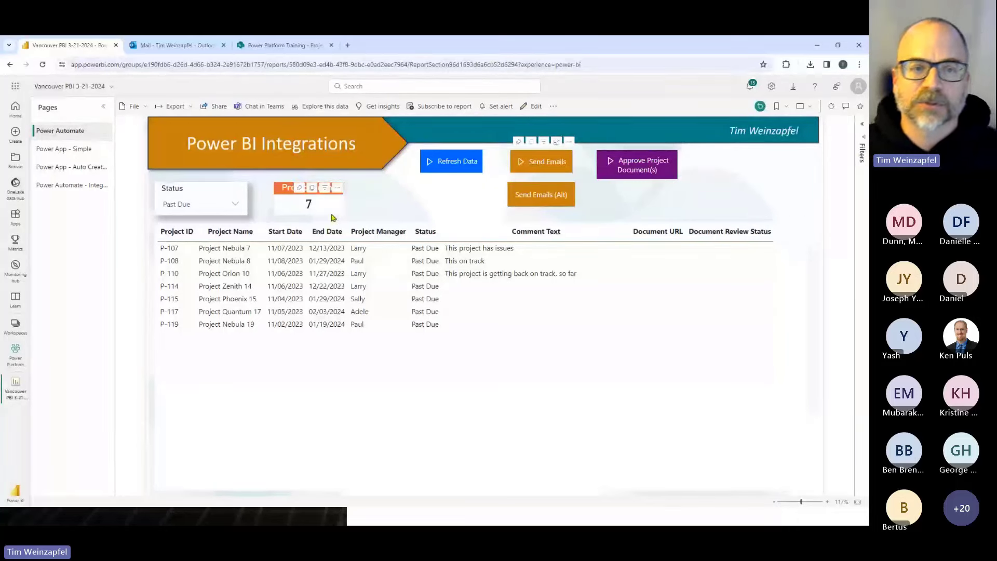
Step: Filter the projects to the In Progress status instead of Past Due
{"action": "left_click", "coordinate": [236, 204]}
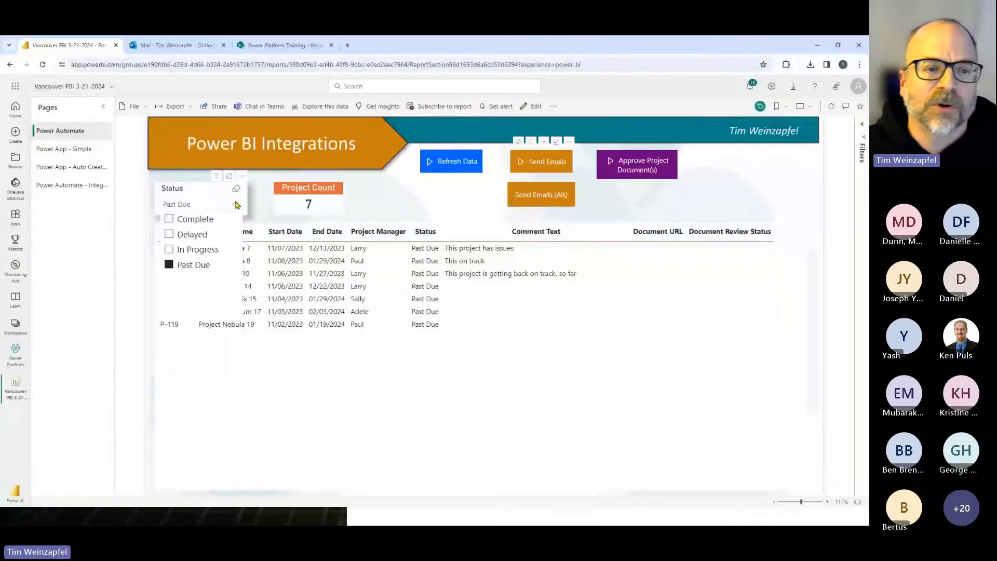
{"action": "left_click", "coordinate": [196, 254]}
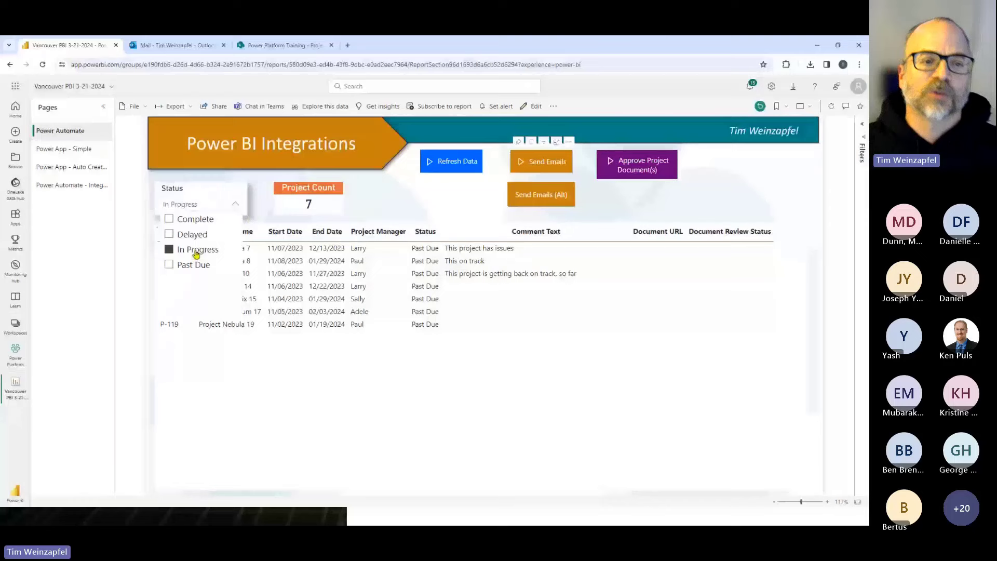
{"action": "left_click", "coordinate": [423, 208]}
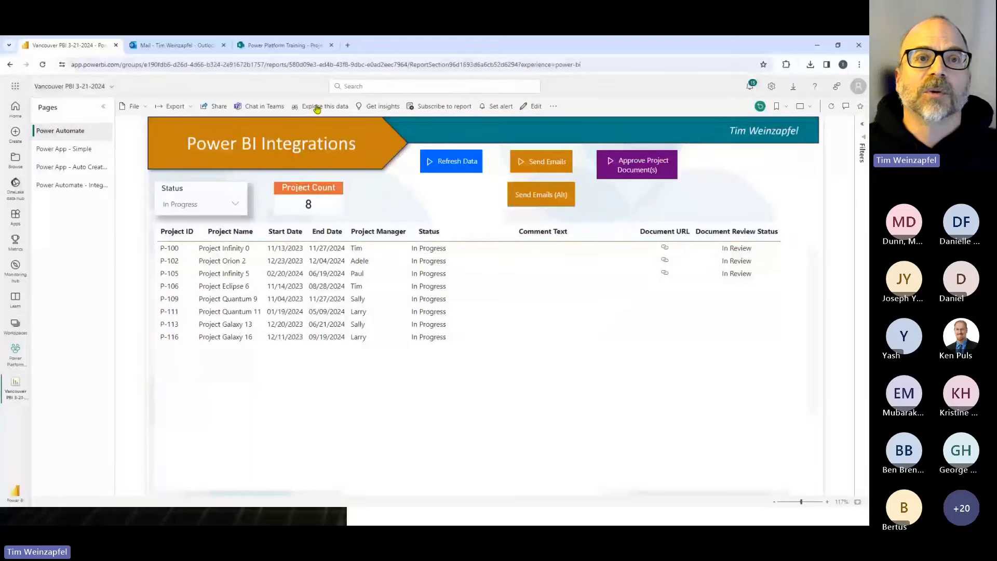
Step: Switch to the Power Platform Training SharePoint site, open the Project Documents folder and show the details of Project Infinity Scope.docx
{"action": "left_click", "coordinate": [286, 45]}
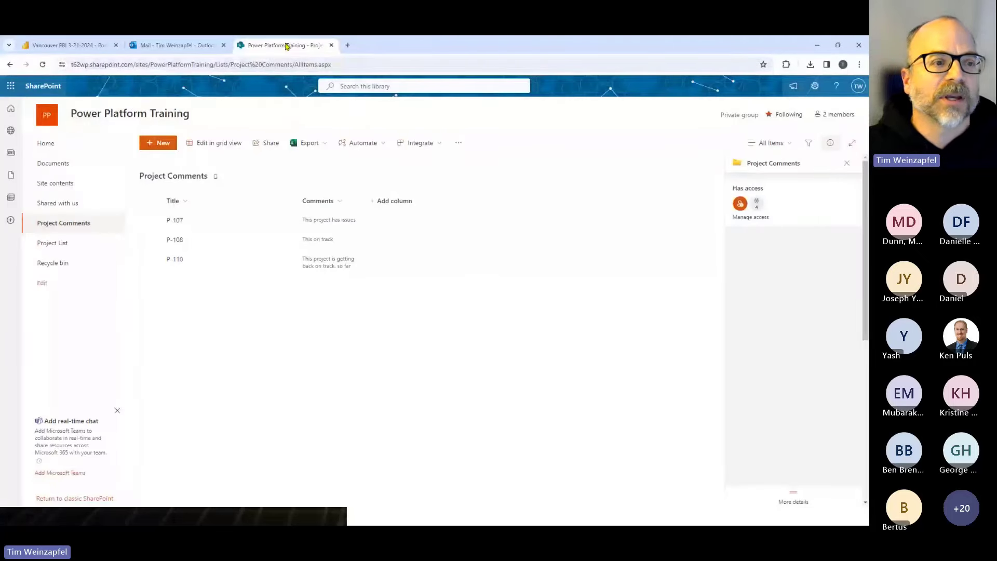
{"action": "left_click", "coordinate": [54, 164]}
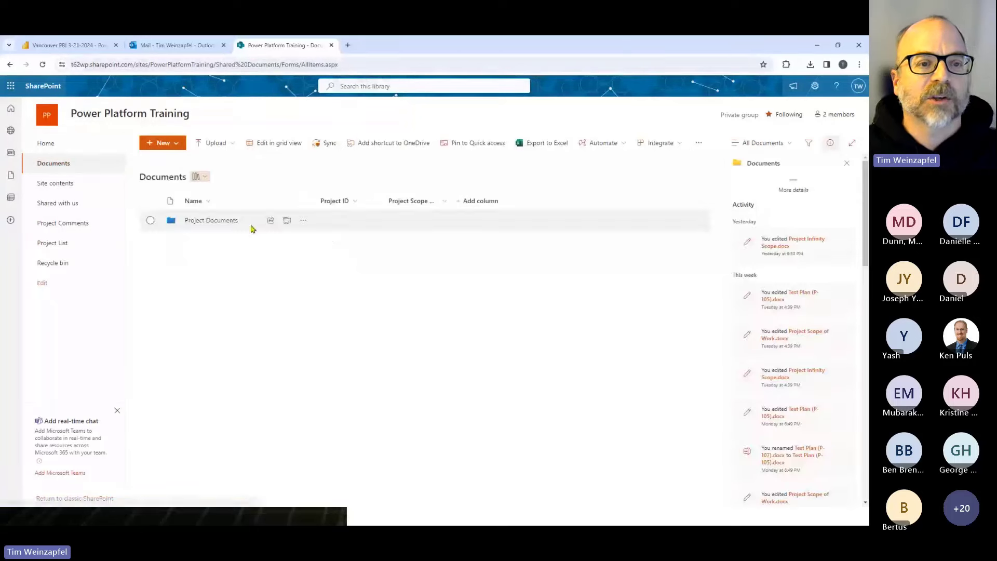
{"action": "left_click", "coordinate": [224, 222]}
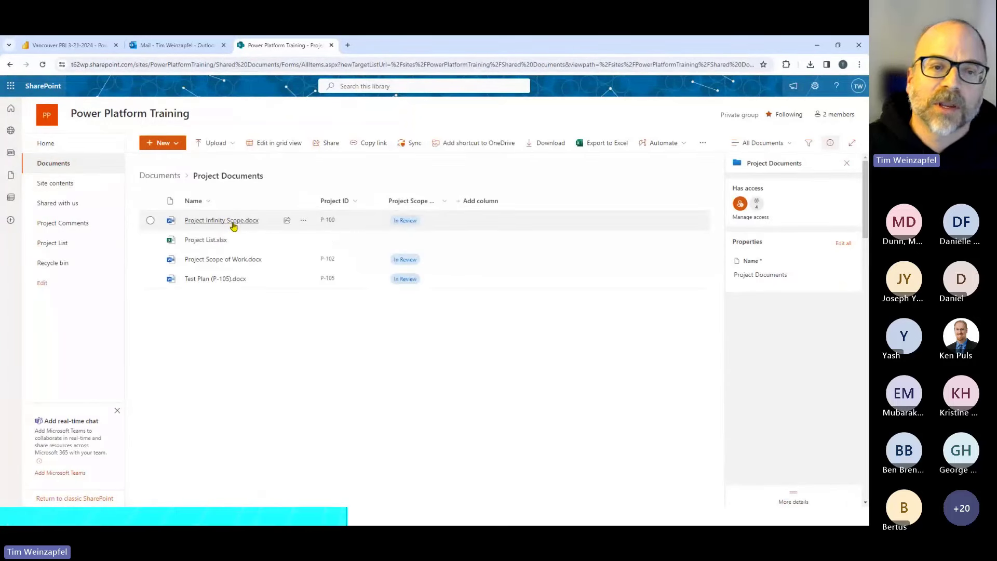
{"action": "mouse_move", "coordinate": [235, 224]}
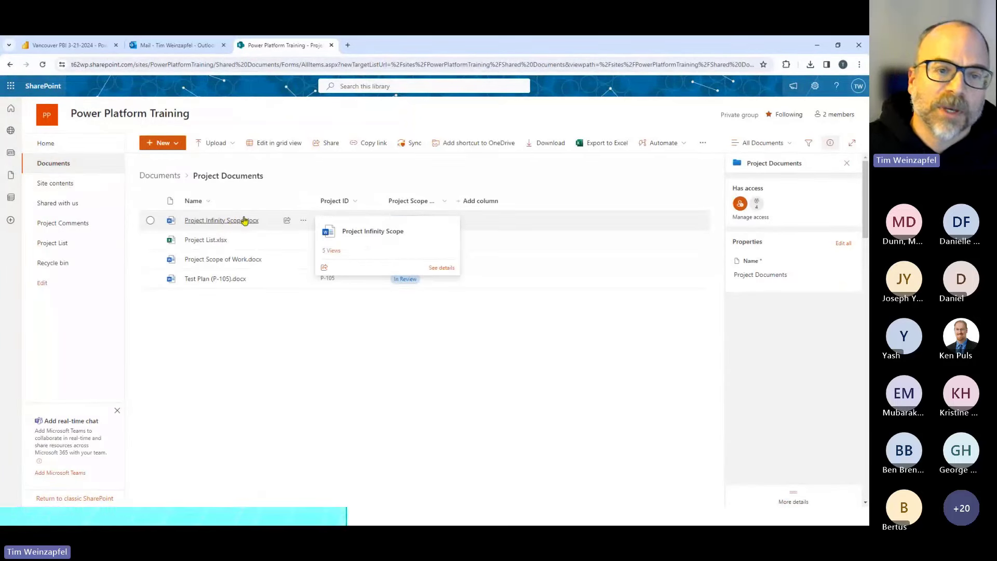
{"action": "left_click", "coordinate": [304, 222]}
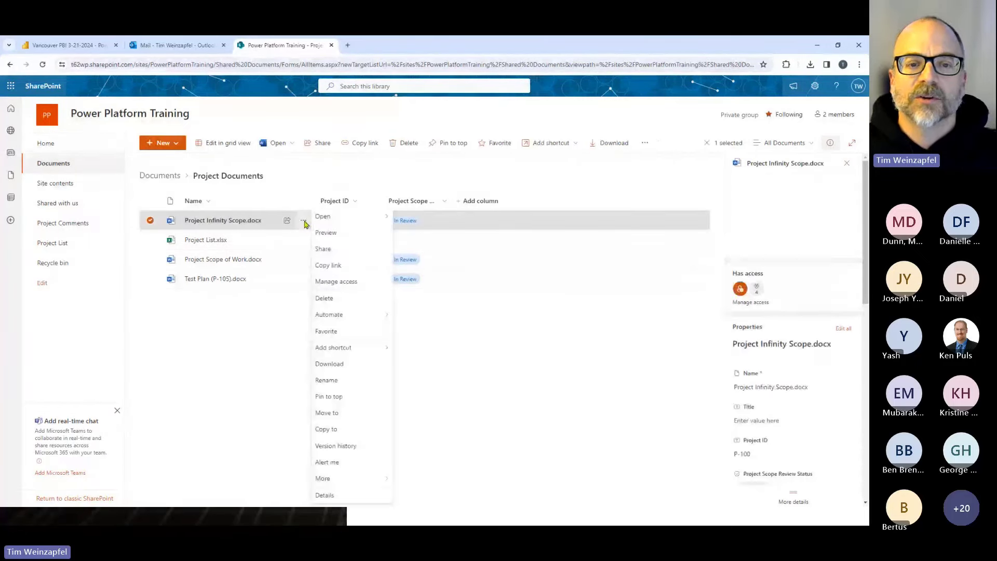
{"action": "left_click", "coordinate": [326, 495]}
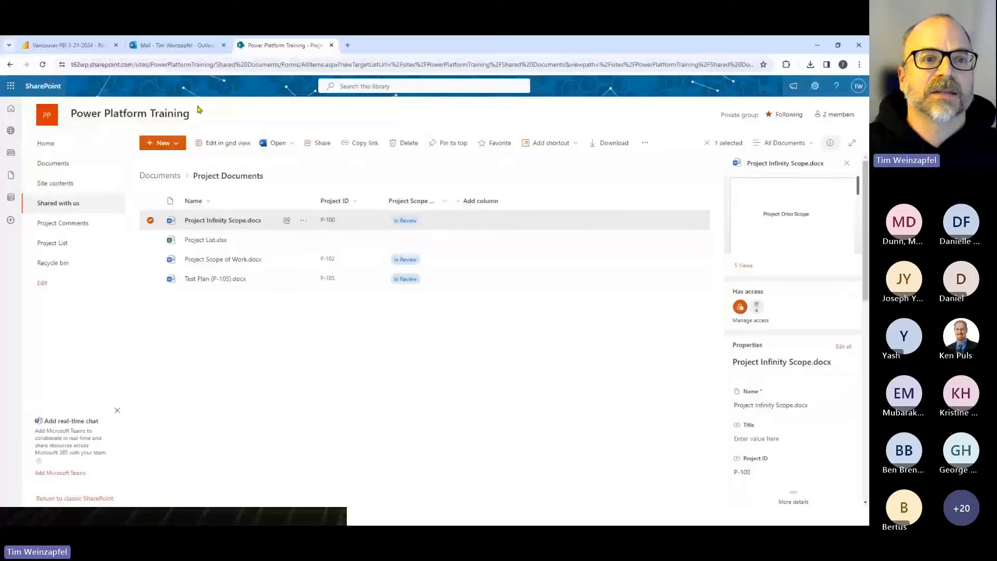
Step: Go back to the report, view the document linked to project P-100 and return to the report
{"action": "left_click", "coordinate": [92, 49]}
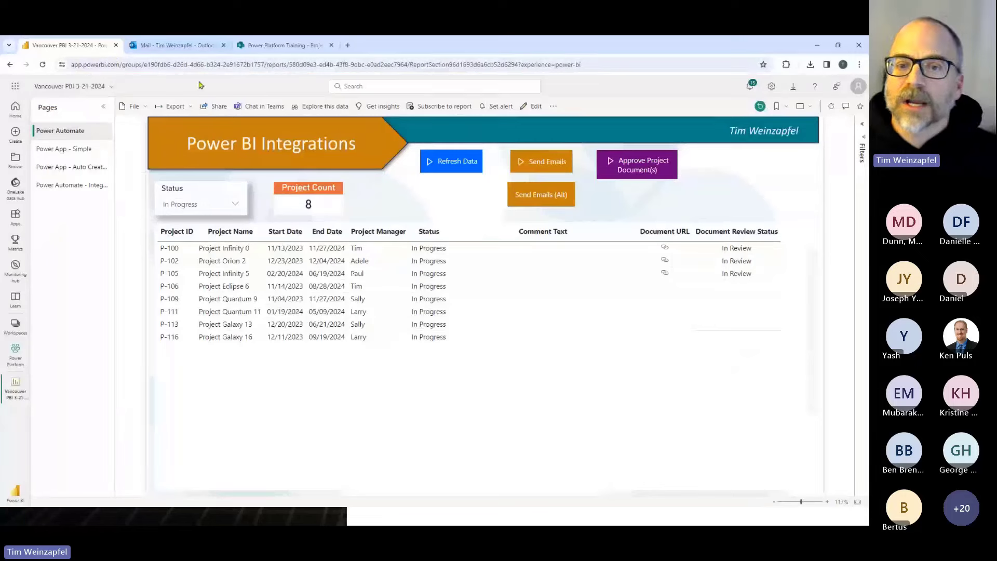
{"action": "left_click", "coordinate": [665, 251]}
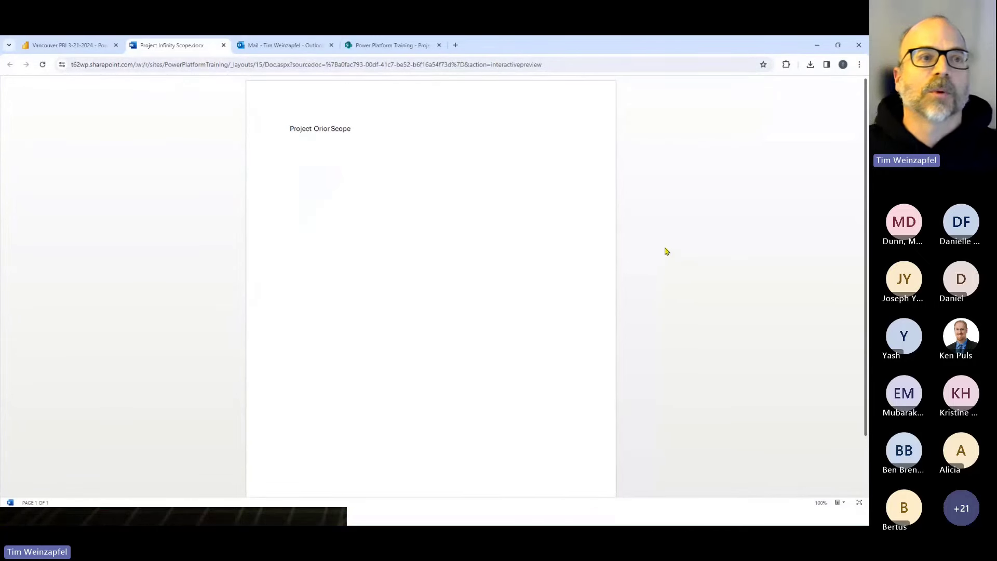
{"action": "left_click", "coordinate": [90, 45]}
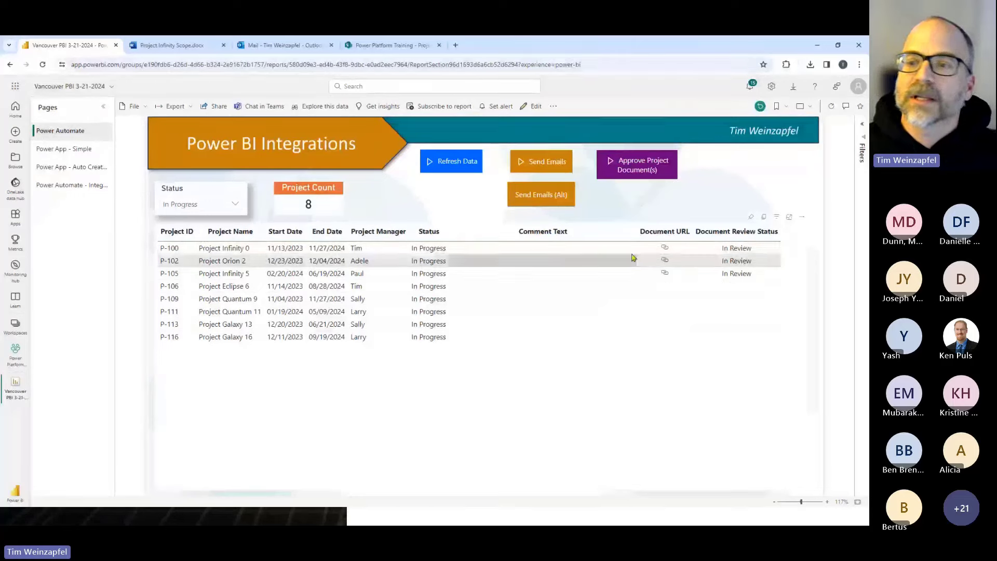
Step: Select projects P-100, P-102 and P-105 together and run the approval flow for their documents
{"action": "left_click", "coordinate": [218, 248]}
{"action": "left_click", "coordinate": [216, 261], "text": "ctrl"}
{"action": "left_click", "coordinate": [212, 274], "text": "ctrl"}
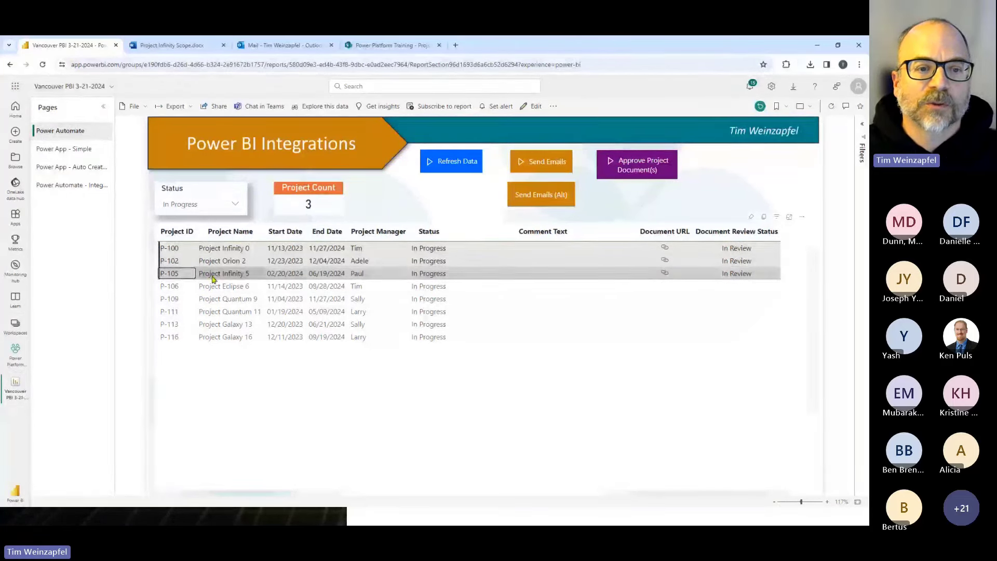
{"action": "left_click", "coordinate": [644, 166]}
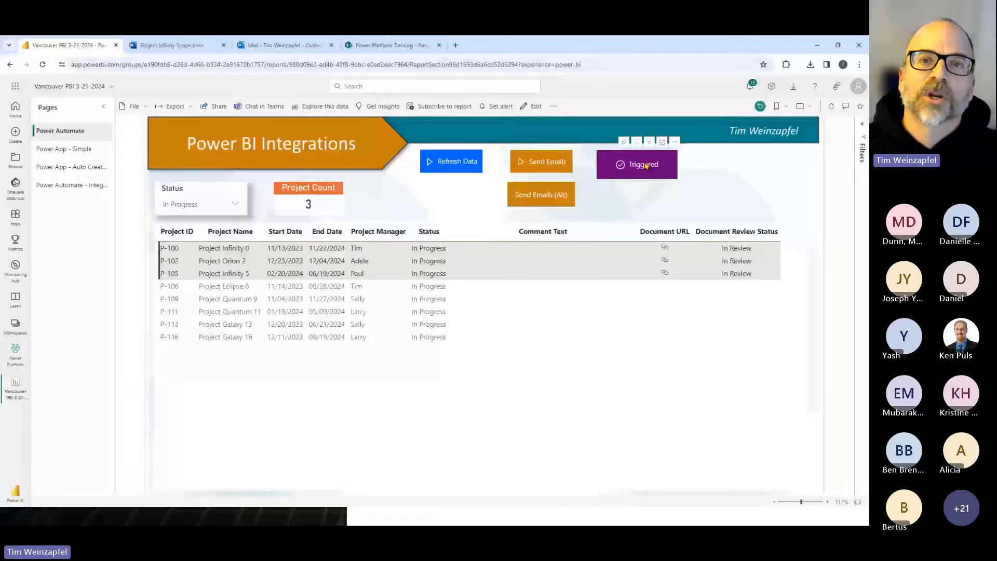
Step: Reload the SharePoint Project Documents folder to check the documents' review status, and return to the report
{"action": "left_click", "coordinate": [389, 46]}
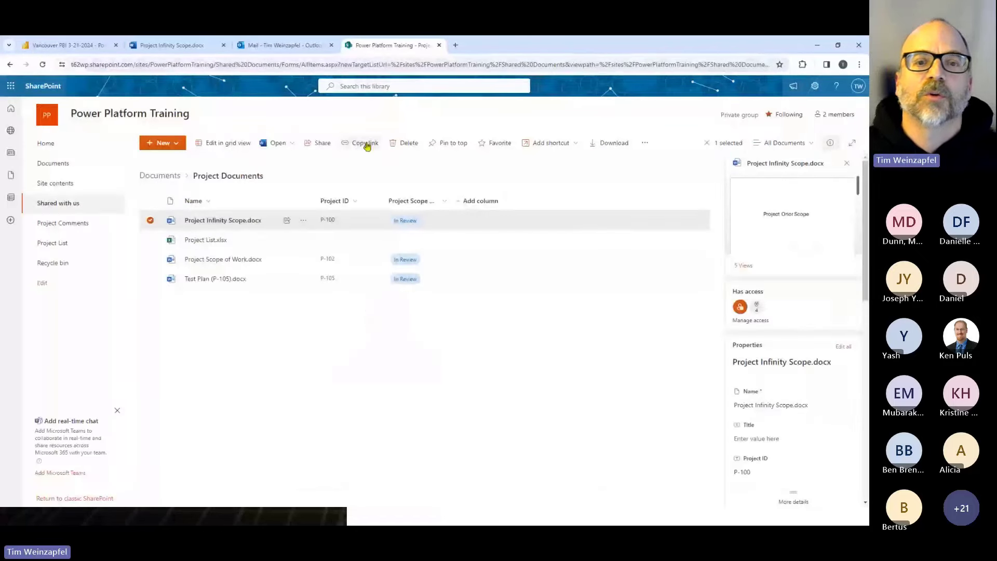
{"action": "left_click", "coordinate": [42, 65]}
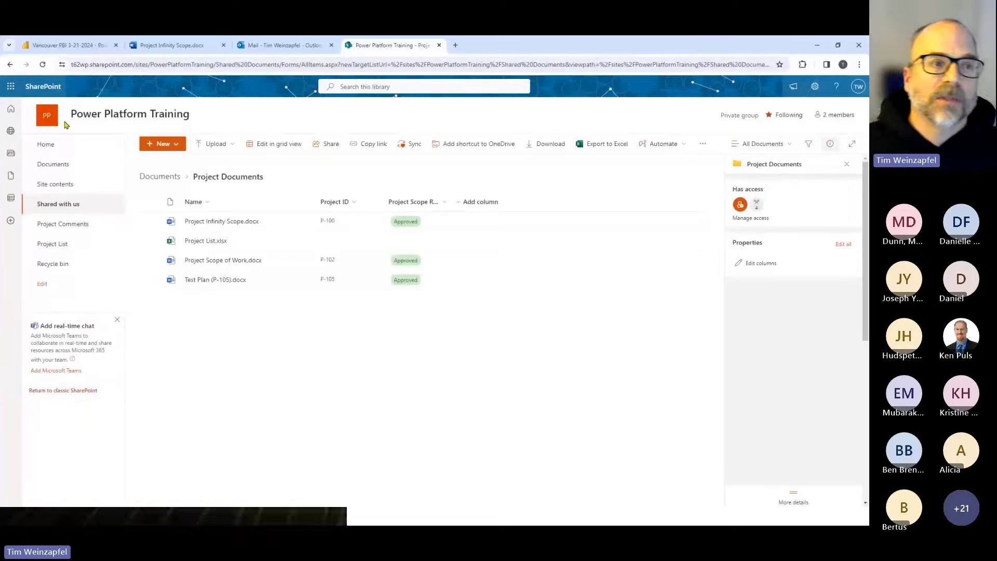
{"action": "left_click", "coordinate": [73, 45]}
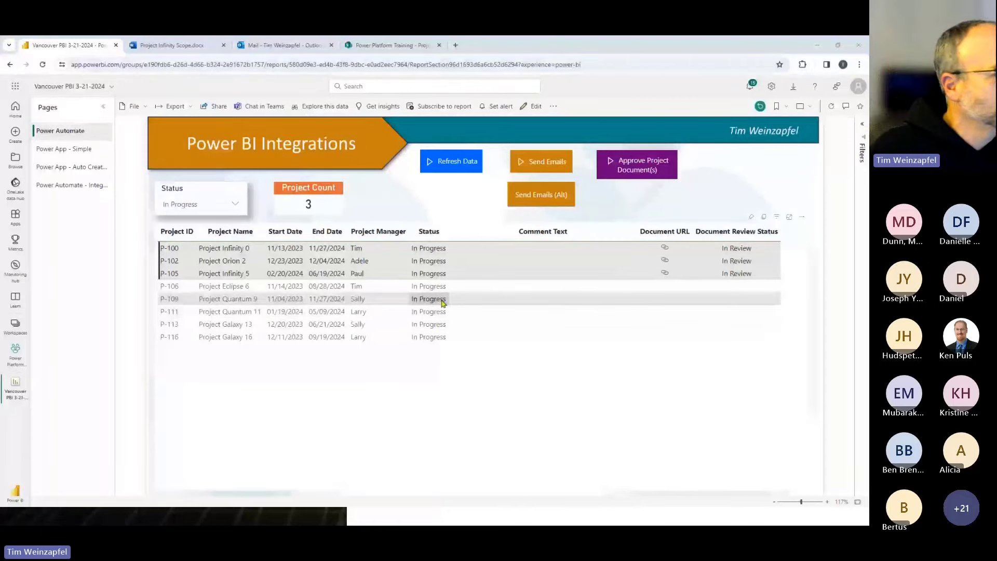
Step: Switch to Power BI Desktop, add a Power Automate visual and shrink it to fit beside the Approve Project Document(s) button
{"action": "key", "text": "alt+Tab"}
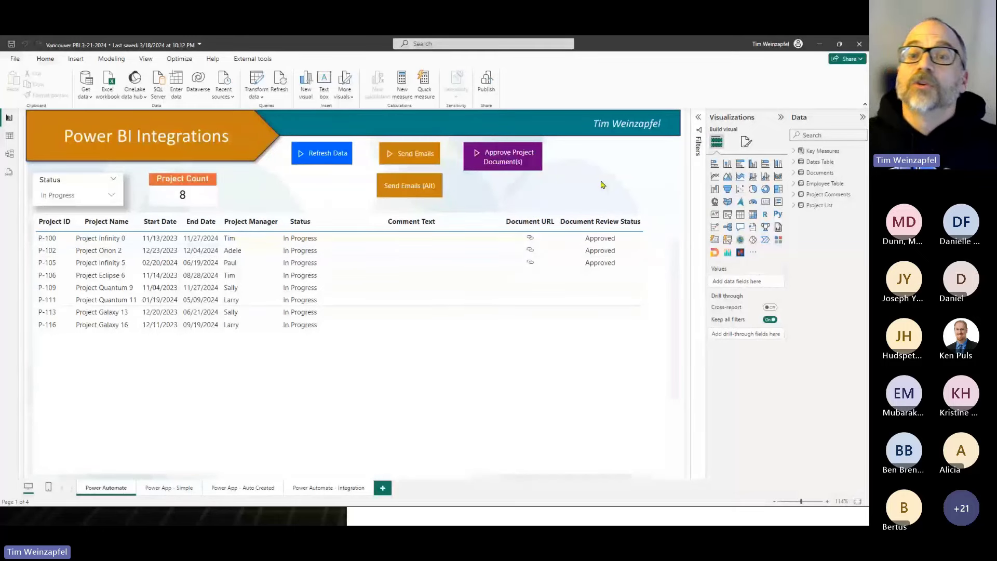
{"action": "left_click", "coordinate": [766, 240]}
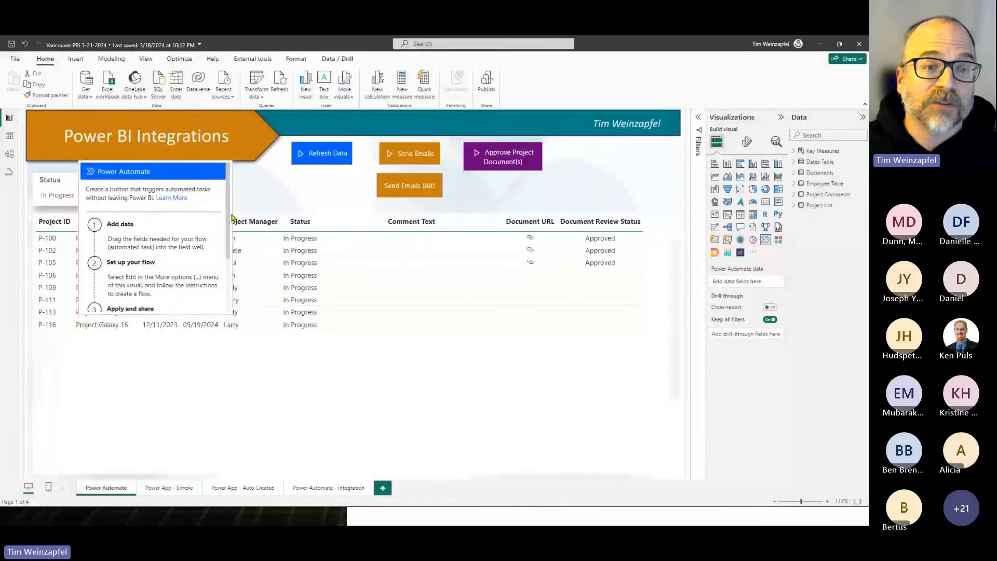
{"action": "left_click_drag", "start_coordinate": [226, 216], "coordinate": [658, 204]}
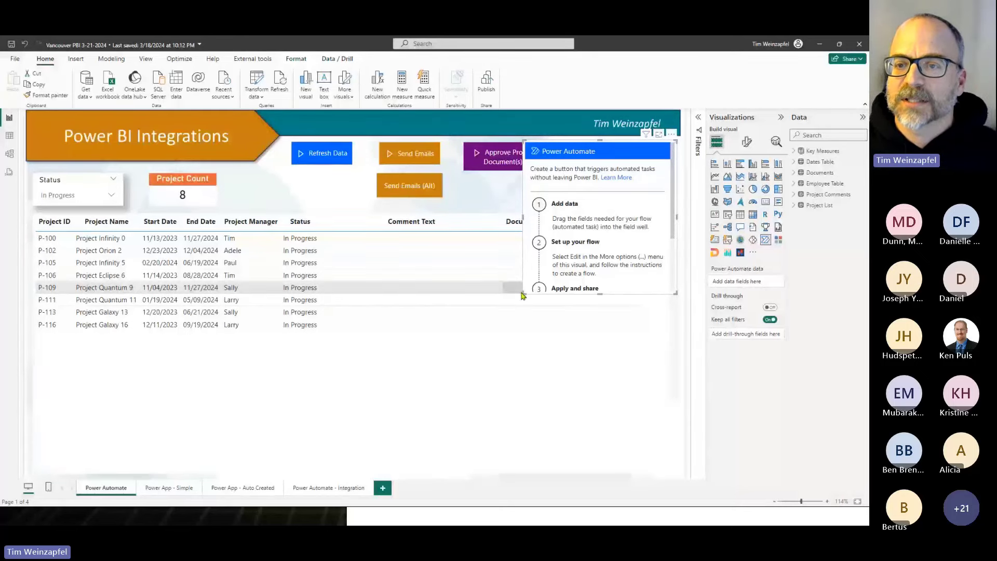
{"action": "left_click_drag", "start_coordinate": [523, 295], "coordinate": [563, 188]}
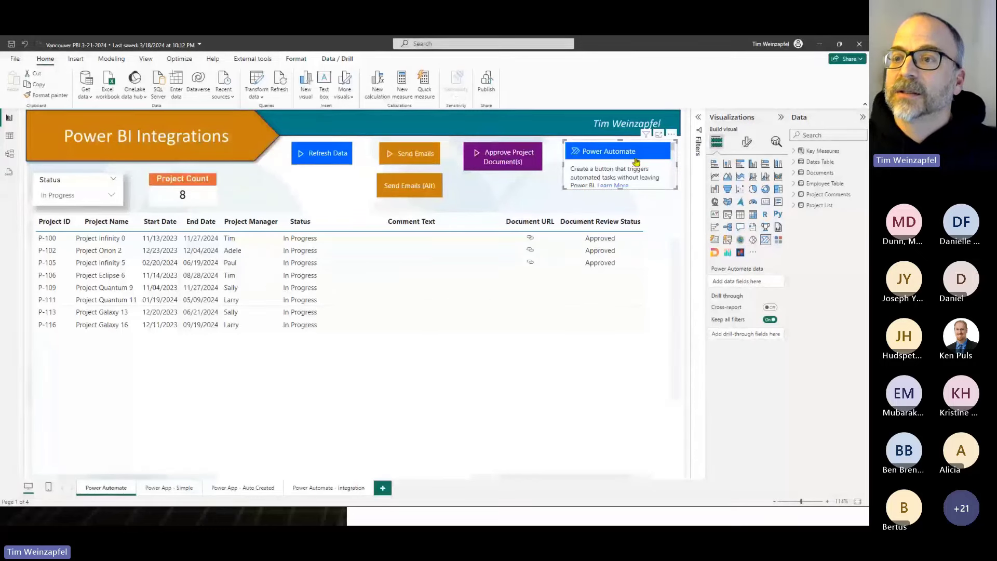
Step: Edit the new Power Automate visual and start an instant cloud flow for it
{"action": "left_click", "coordinate": [671, 134]}
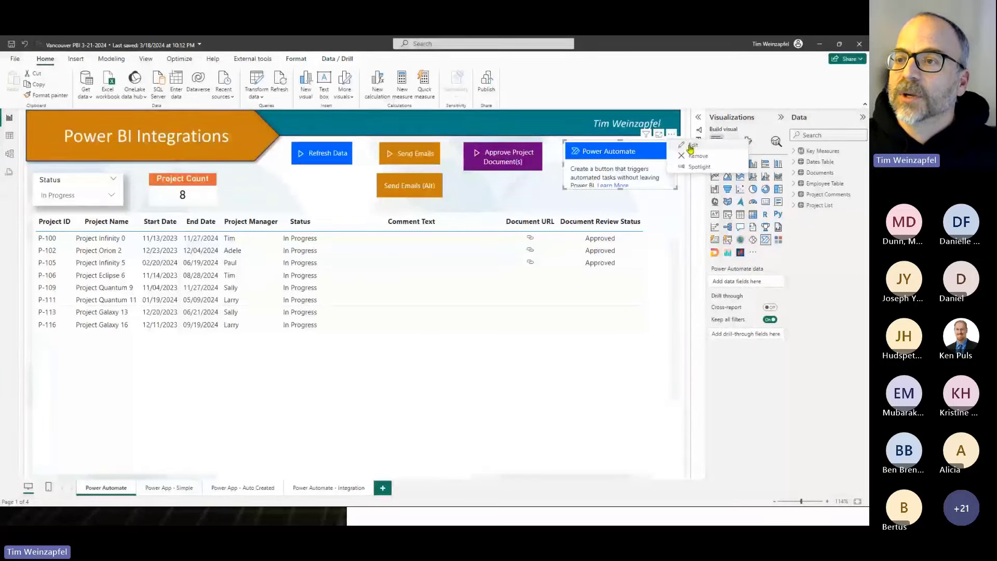
{"action": "left_click", "coordinate": [691, 147]}
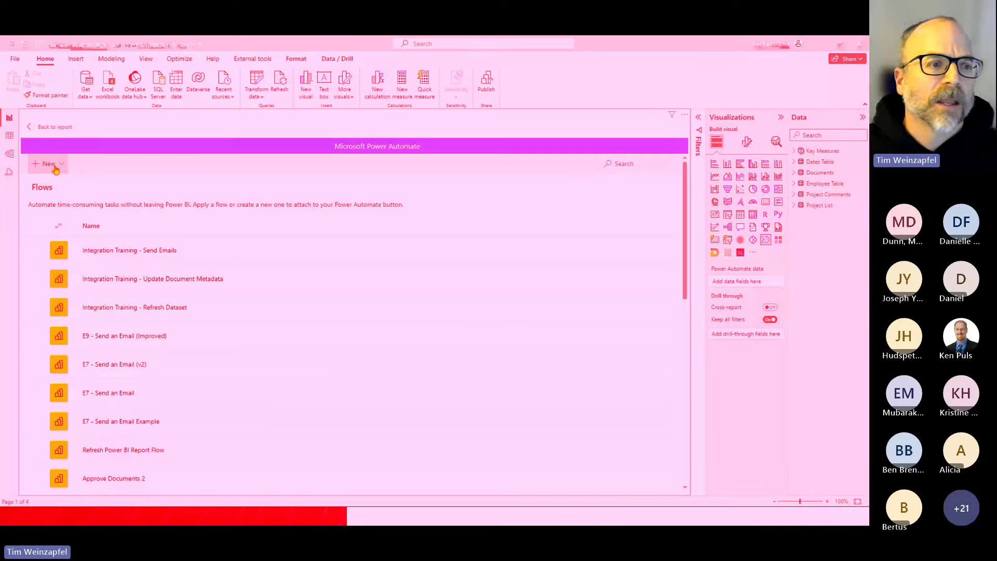
{"action": "left_click", "coordinate": [49, 163]}
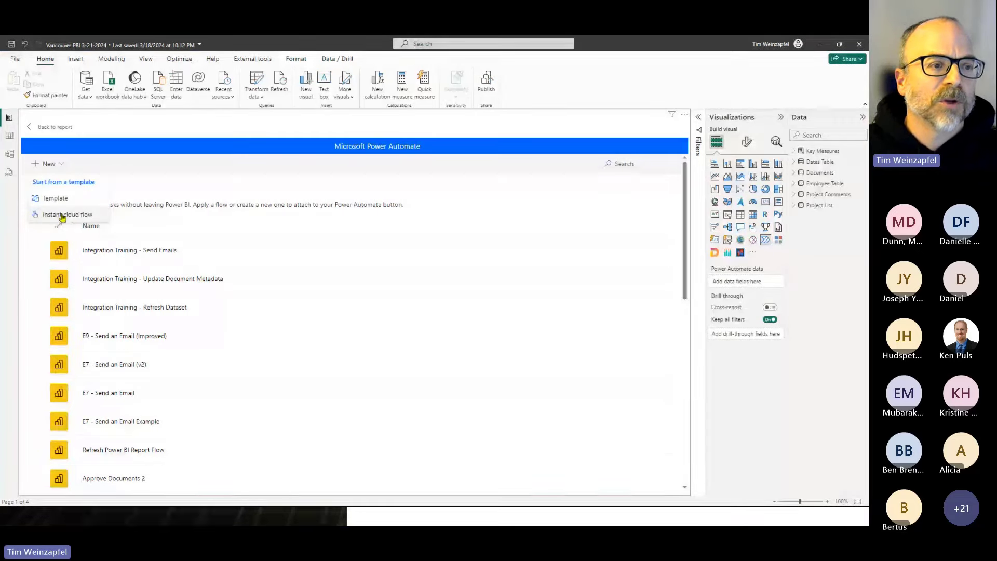
{"action": "left_click", "coordinate": [62, 216]}
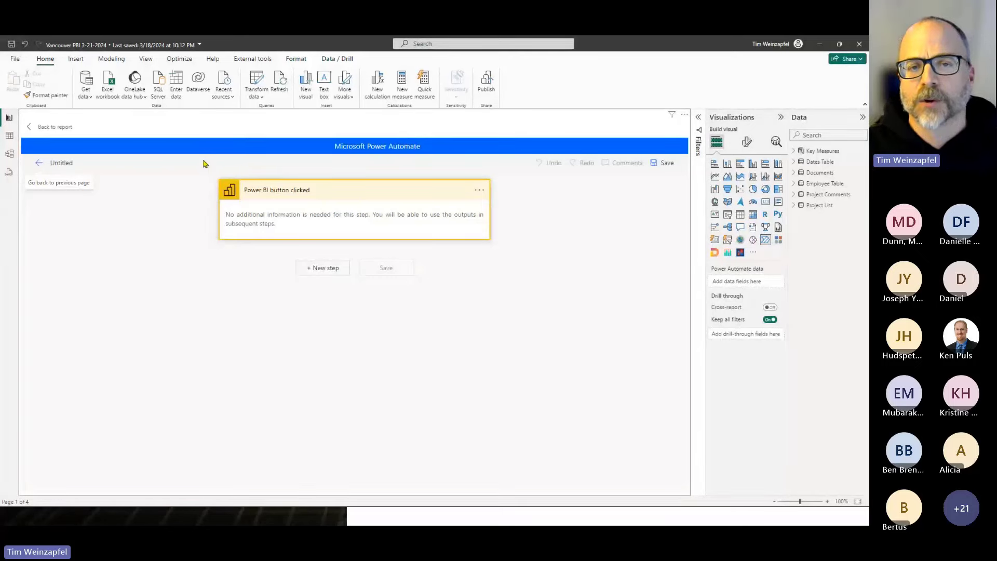
Step: Add a Power BI "Refresh a dataset" action after the flow's trigger, and return to the report without saving
{"action": "left_click", "coordinate": [325, 270]}
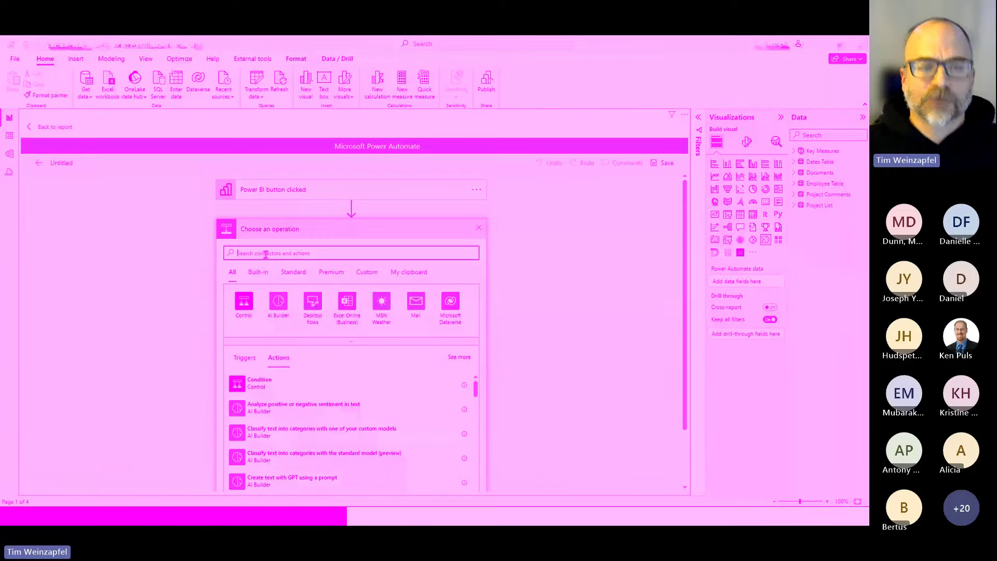
{"action": "type", "text": "power bi"}
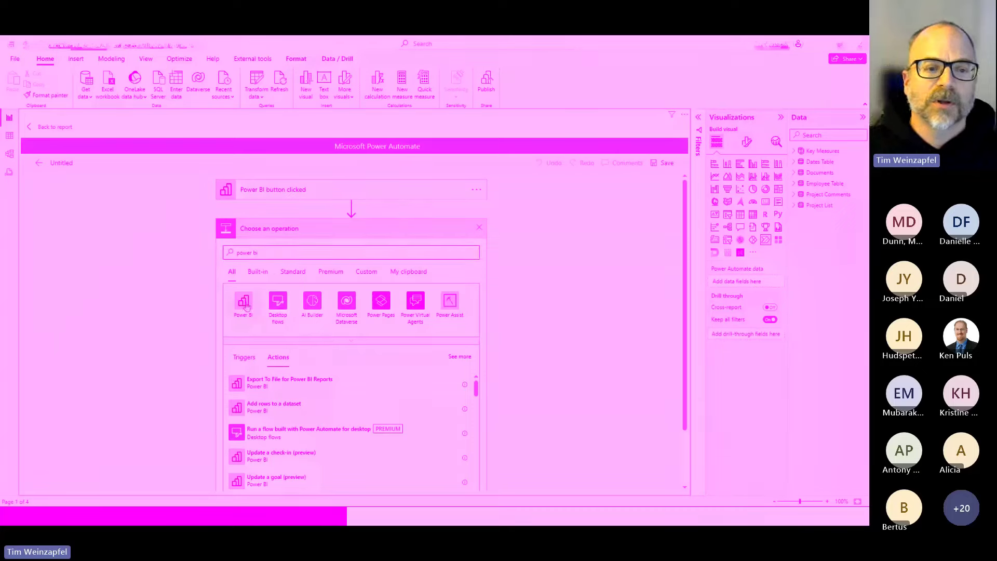
{"action": "left_click", "coordinate": [244, 302]}
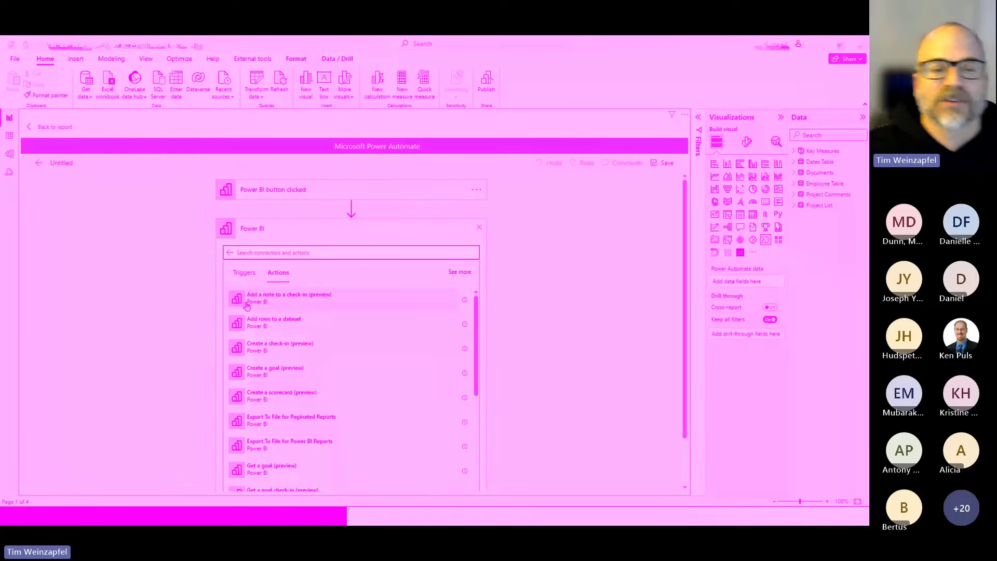
{"action": "scroll", "coordinate": [290, 408], "scroll_direction": "down", "scroll_amount": 2}
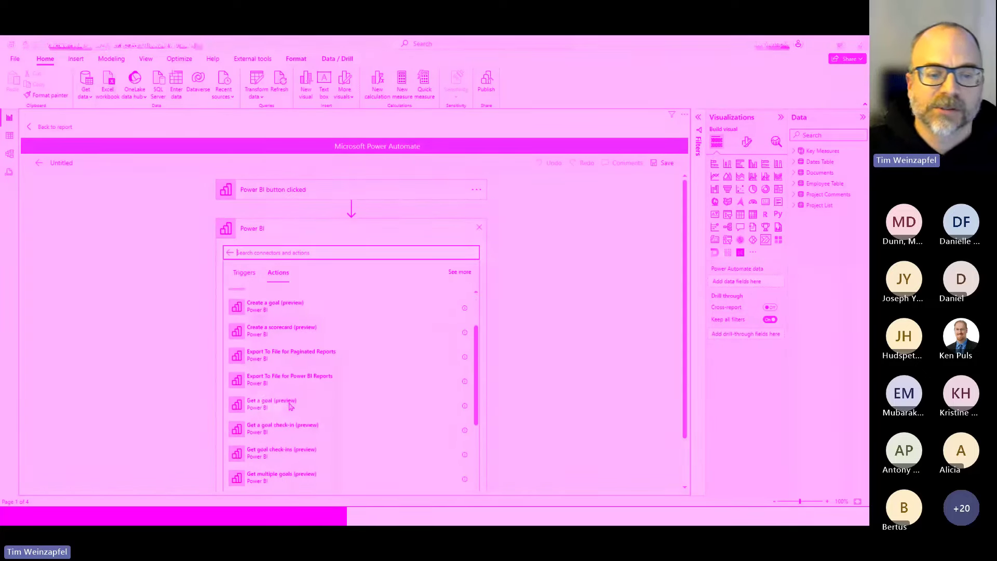
{"action": "scroll", "coordinate": [291, 407], "scroll_direction": "down", "scroll_amount": 2}
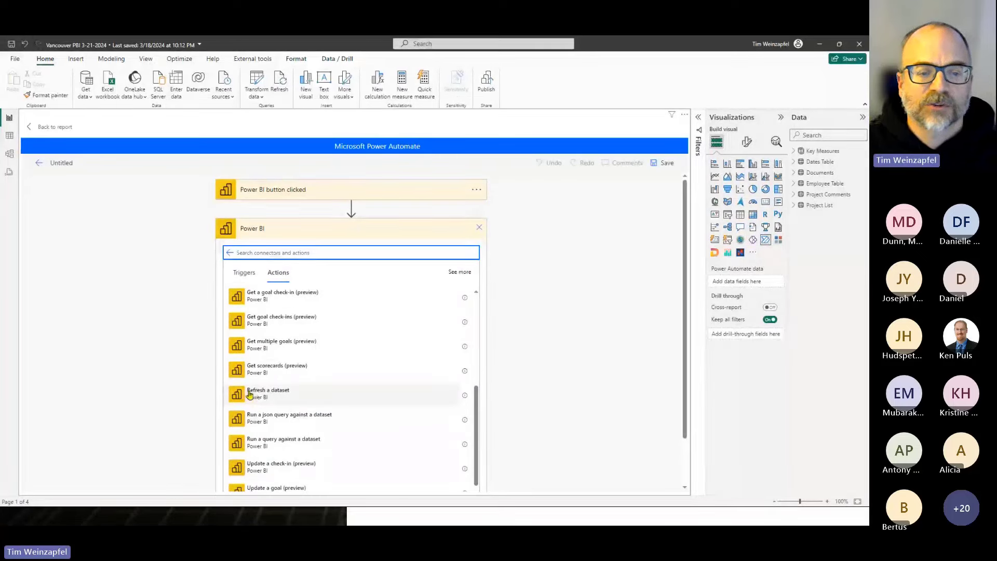
{"action": "left_click", "coordinate": [249, 394]}
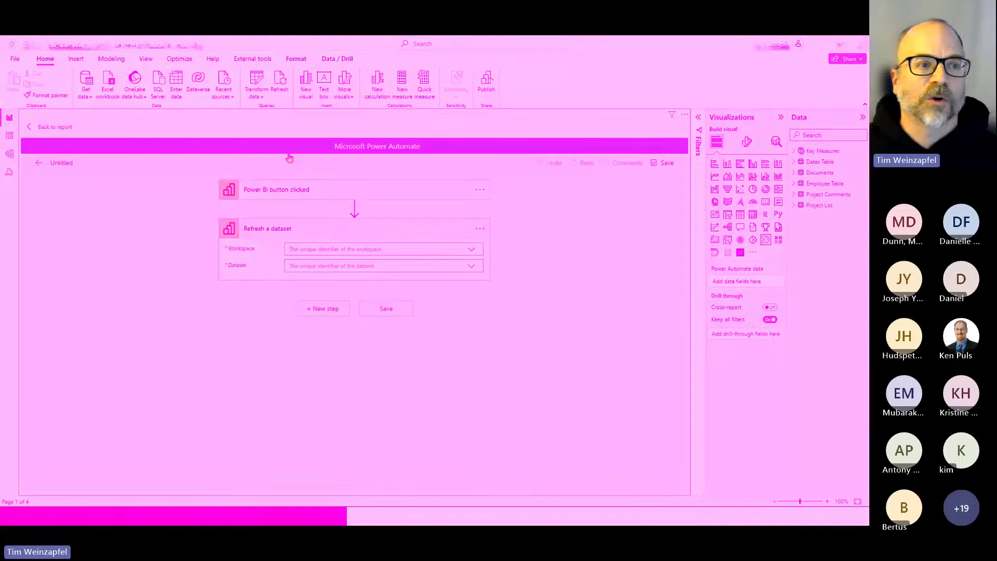
{"action": "left_click", "coordinate": [45, 127]}
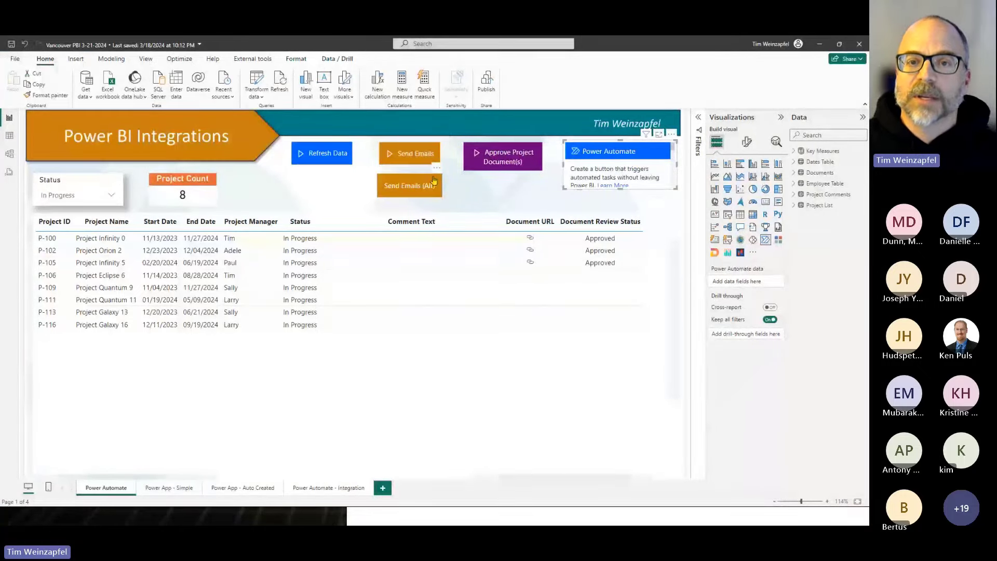
Step: Edit the Send Emails button's visual and open the "Integration Training - Send Emails" flow for editing
{"action": "left_click", "coordinate": [436, 160]}
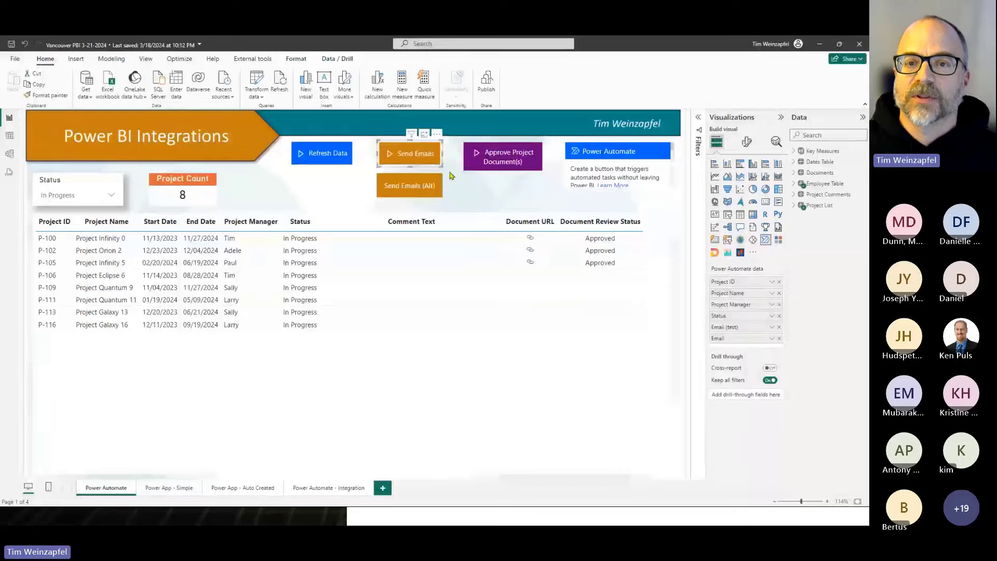
{"action": "left_click", "coordinate": [436, 135]}
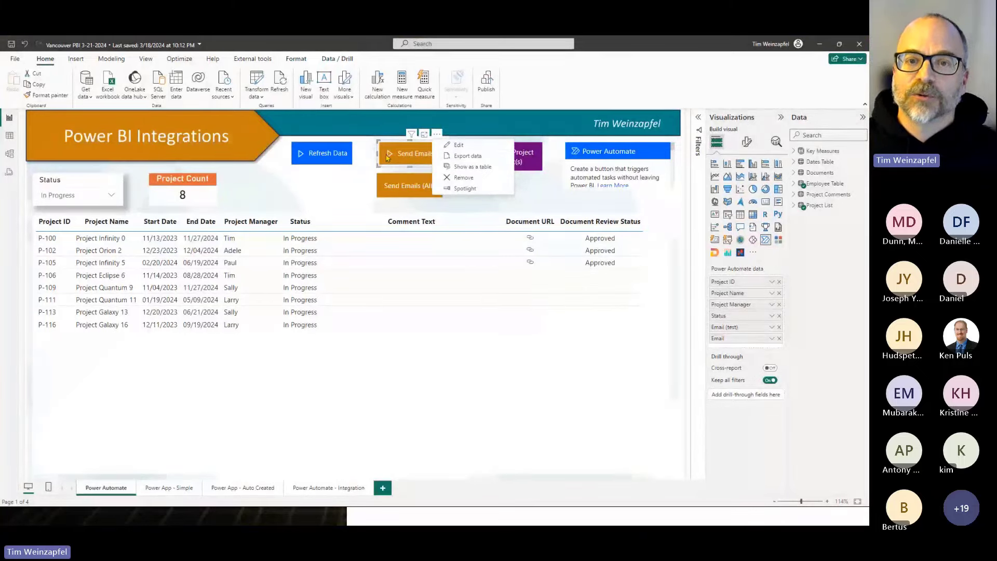
{"action": "left_click", "coordinate": [459, 146]}
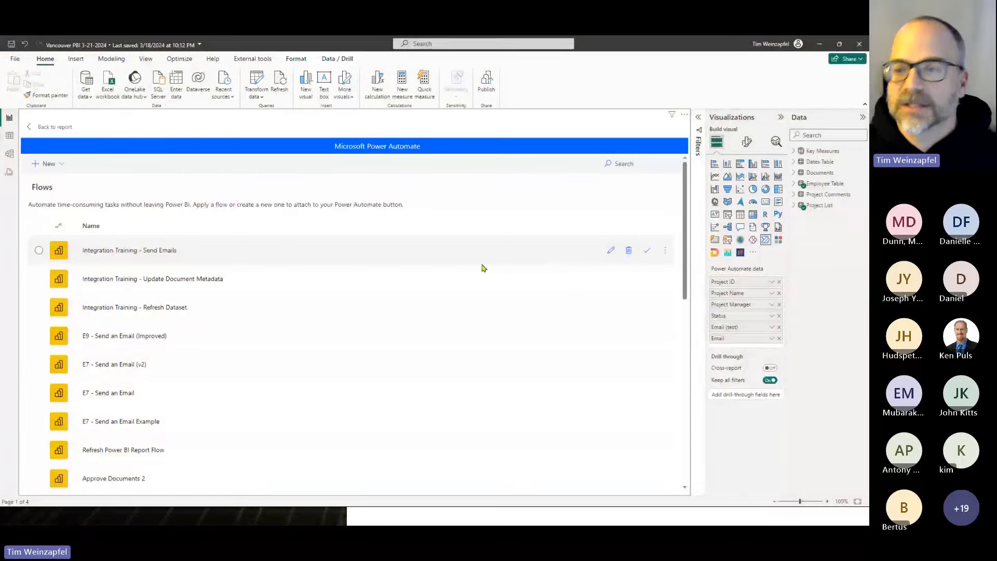
{"action": "left_click", "coordinate": [610, 252]}
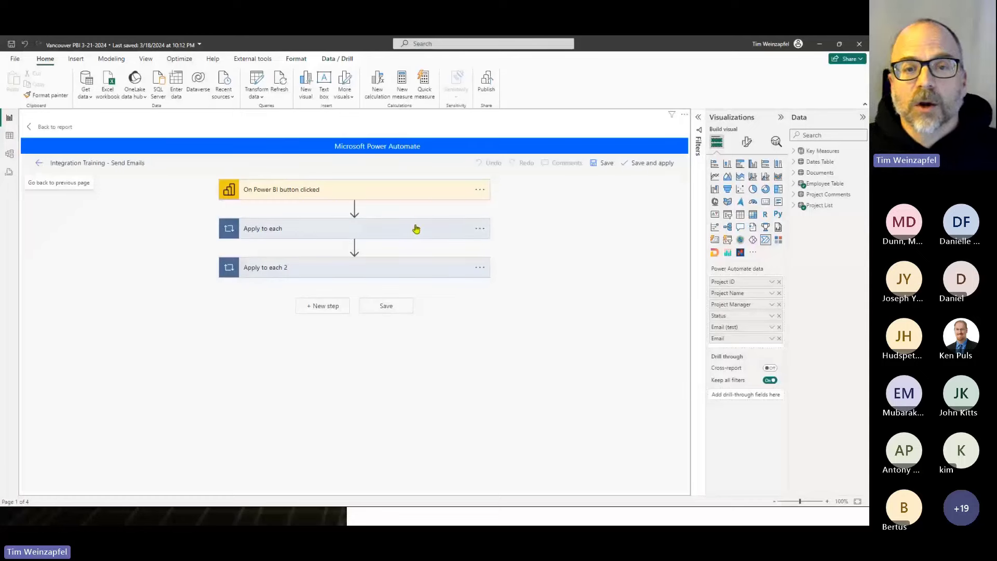
Step: Expand the first Apply to each loop, review its Send an email (V2) action, and return to the report
{"action": "left_click", "coordinate": [413, 228]}
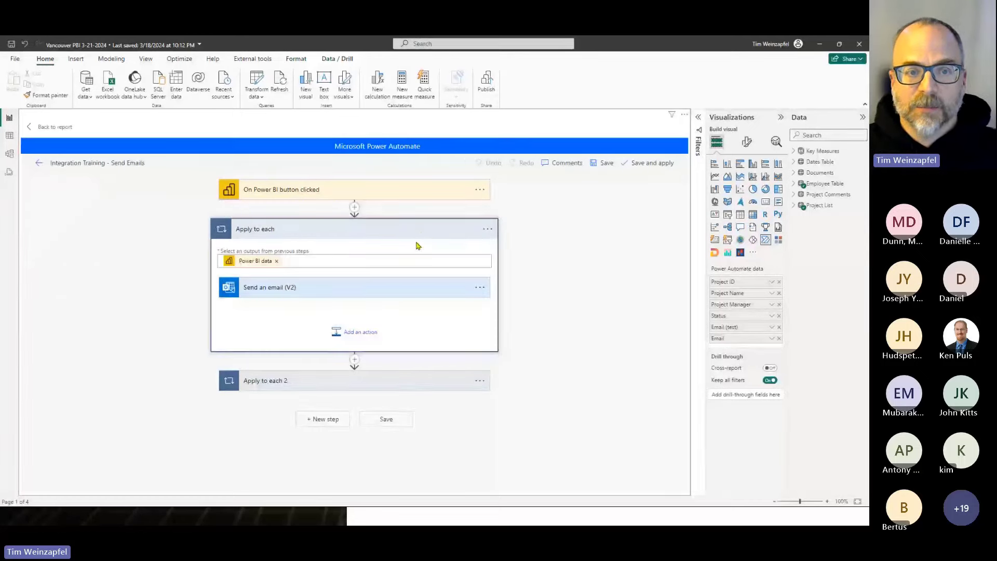
{"action": "left_click", "coordinate": [325, 288]}
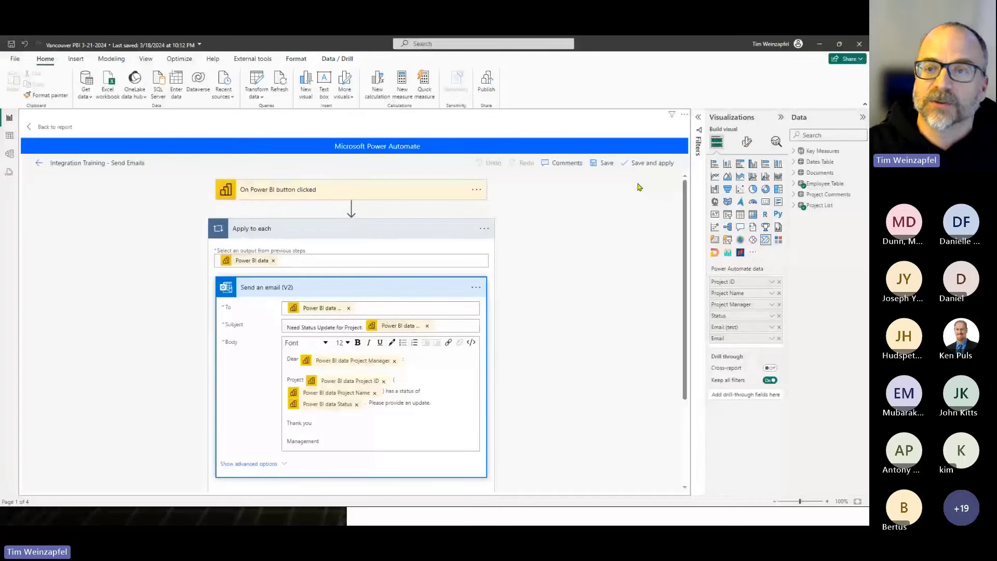
{"action": "scroll", "coordinate": [350, 327], "scroll_direction": "down", "scroll_amount": 1}
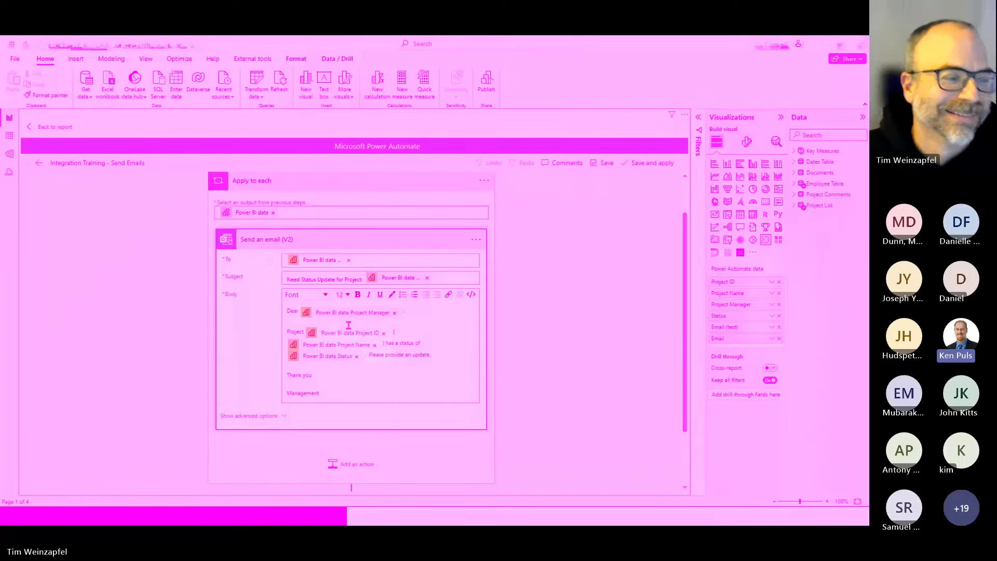
{"action": "left_click", "coordinate": [53, 129]}
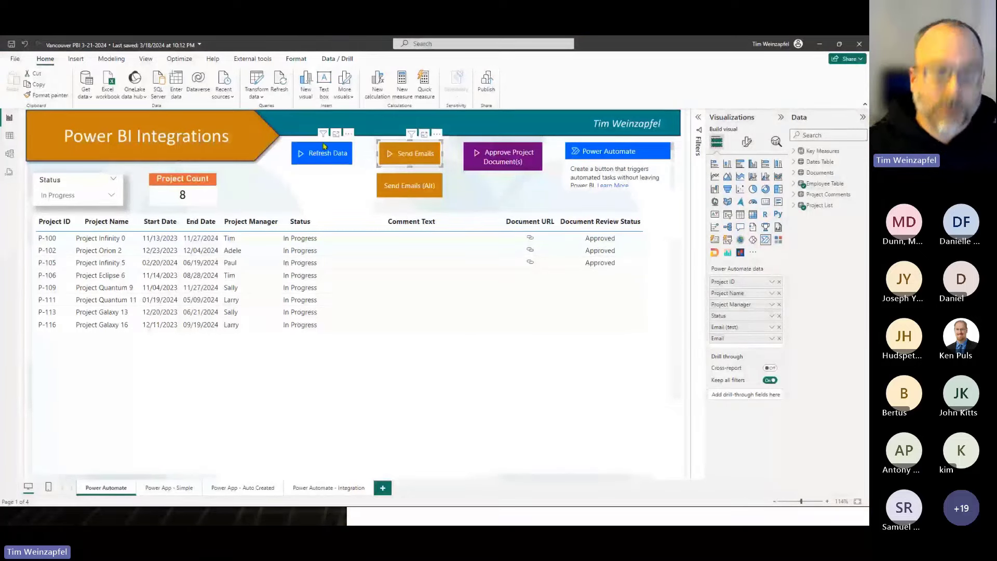
Step: Switch to the Power BI service, refresh the Vancouver PBI 3-21-2024 semantic model in the Power Platform Integration workspace, and reopen its report
{"action": "key", "text": "alt+Tab"}
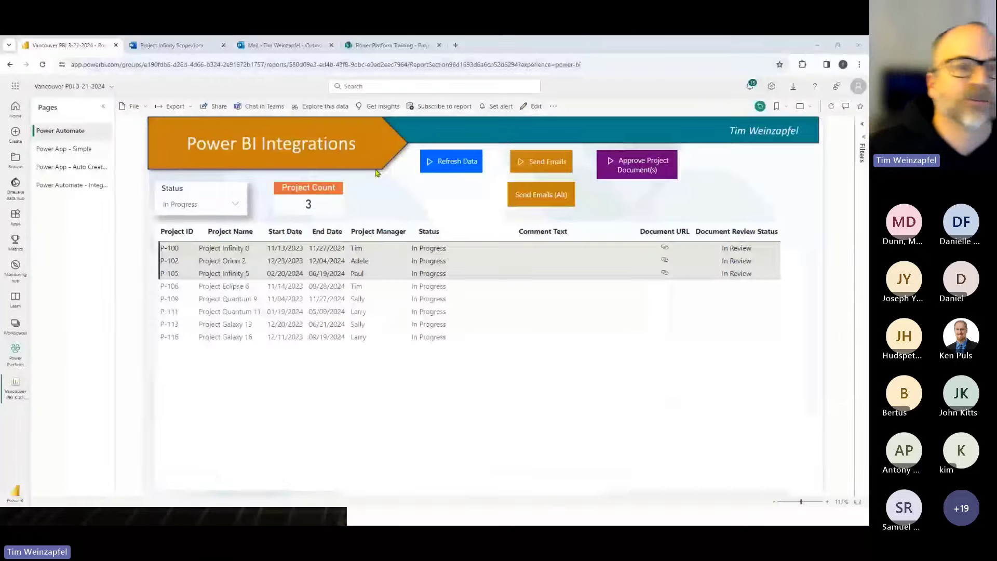
{"action": "left_click", "coordinate": [112, 87]}
{"action": "left_click", "coordinate": [63, 152]}
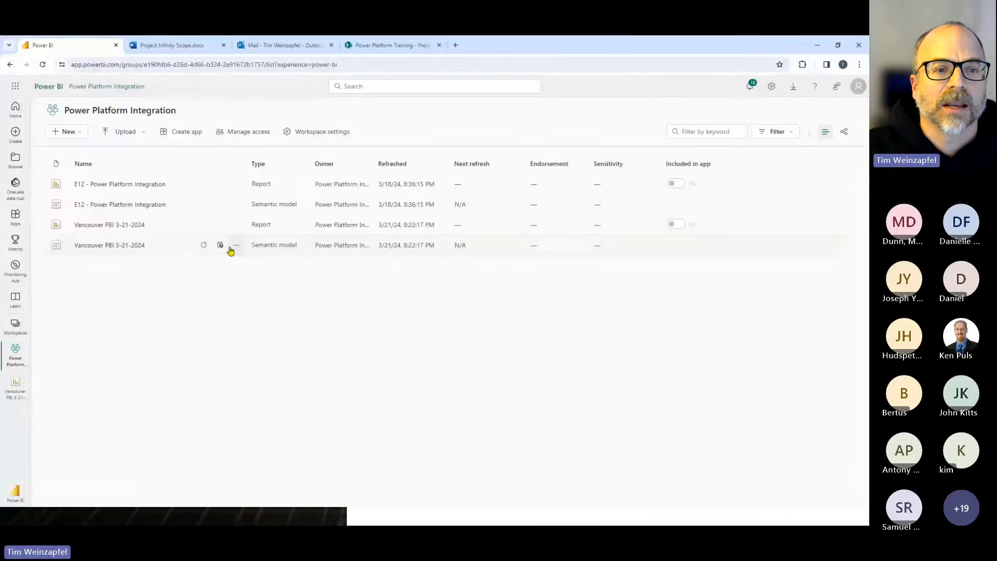
{"action": "left_click", "coordinate": [202, 247]}
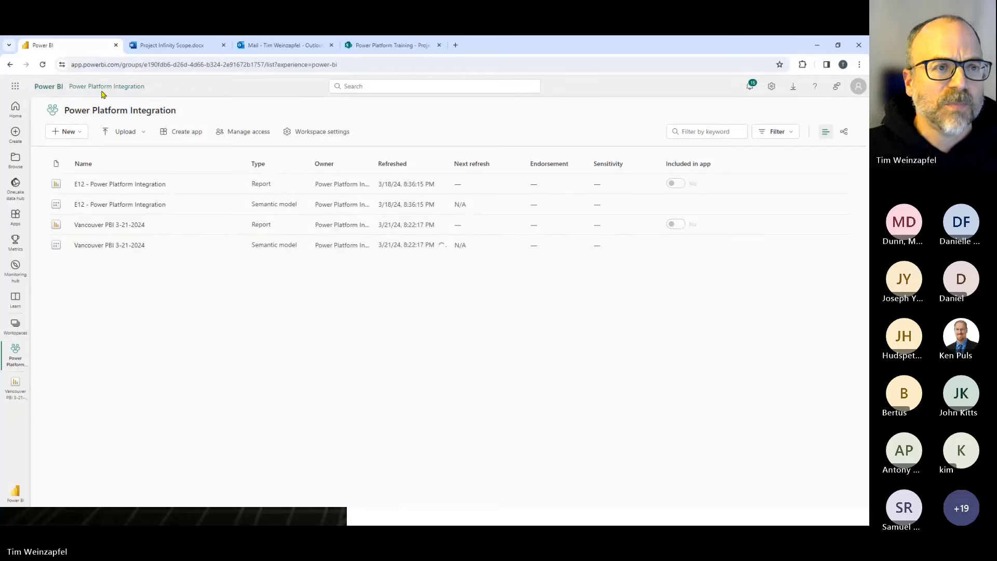
{"action": "left_click", "coordinate": [114, 224]}
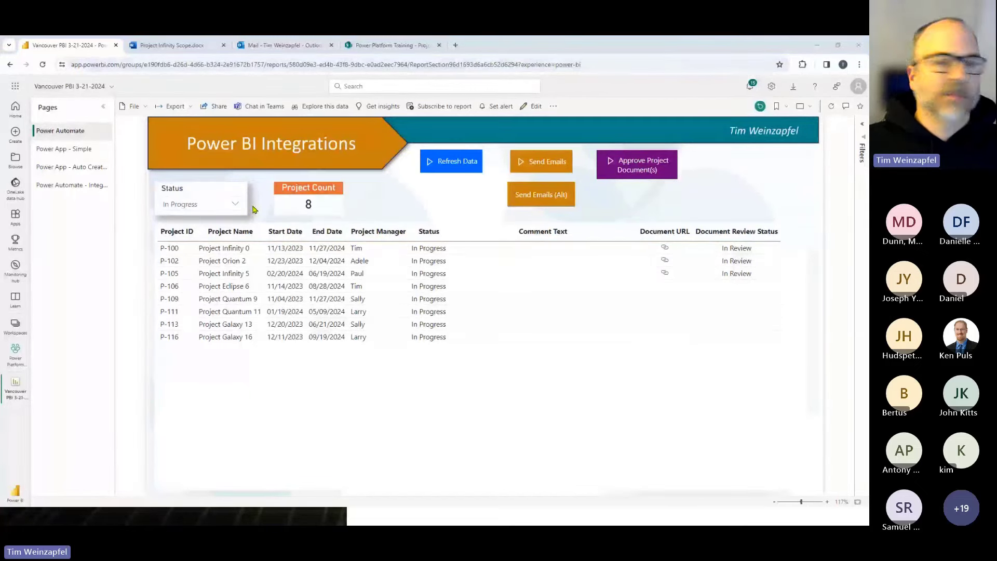
{"action": "key", "text": "alt+Tab"}
{"action": "left_click", "coordinate": [340, 186]}
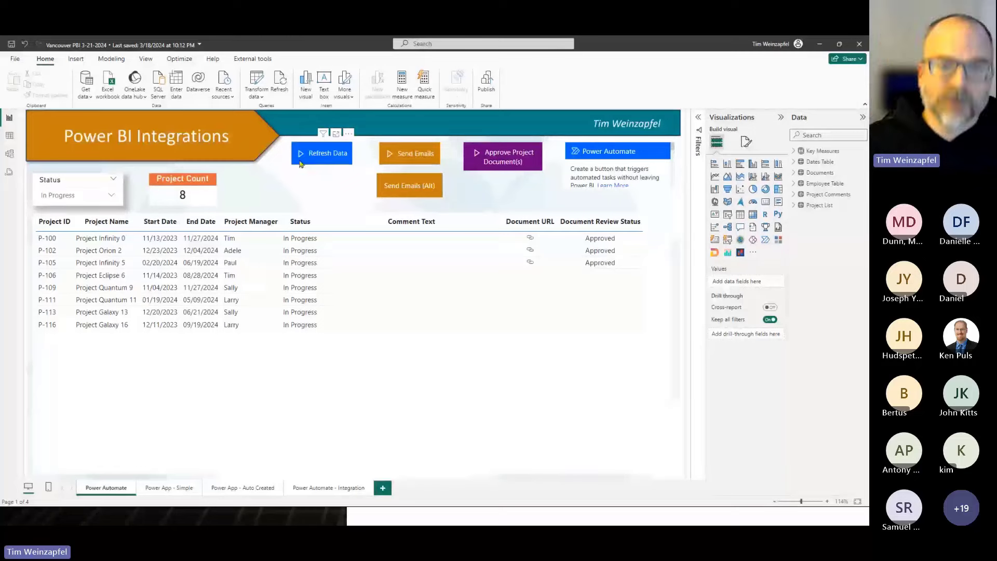
{"action": "key", "text": "alt+Tab"}
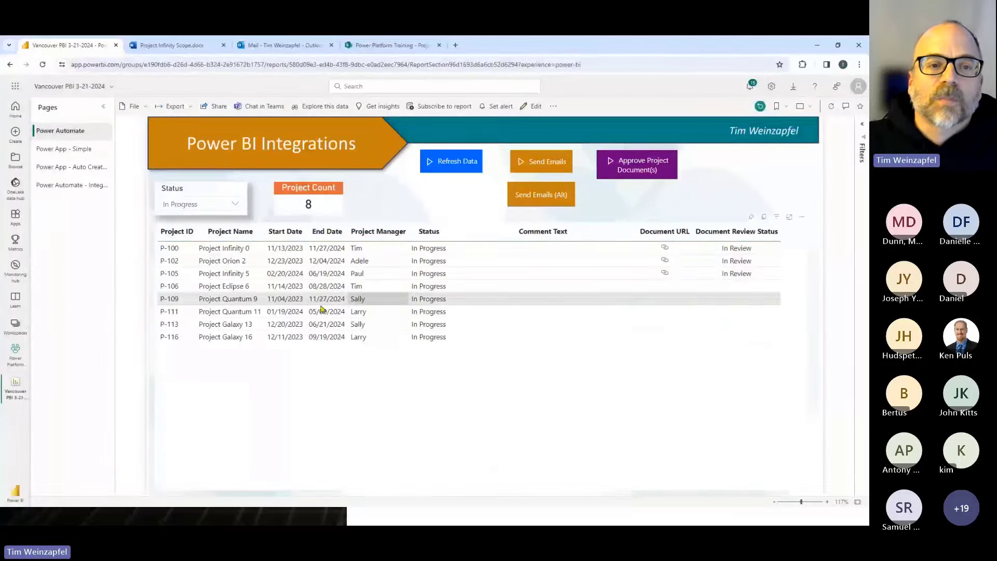
Step: Filter the report's projects to the Past Due status
{"action": "left_click", "coordinate": [239, 205]}
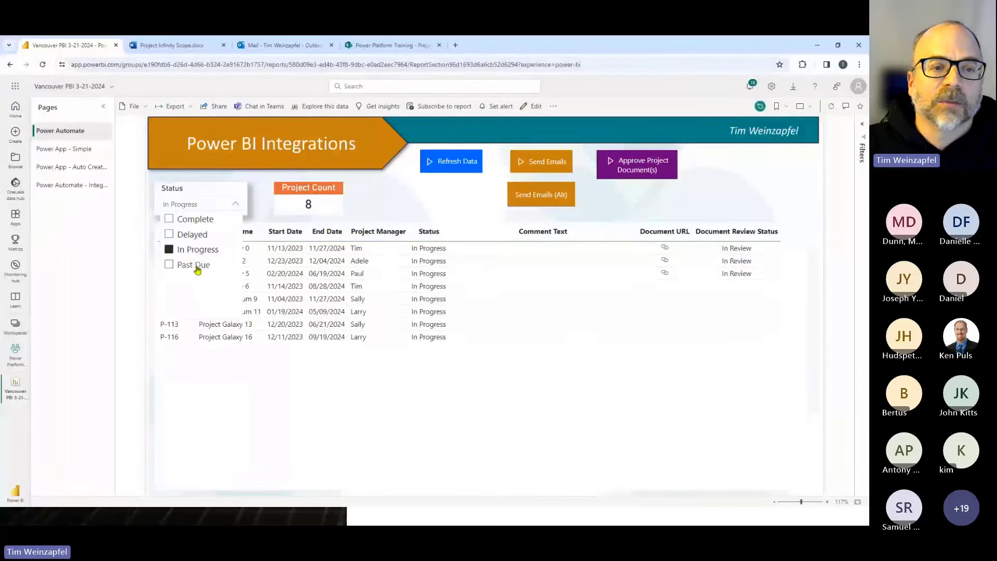
{"action": "left_click", "coordinate": [195, 264]}
{"action": "left_click", "coordinate": [423, 215]}
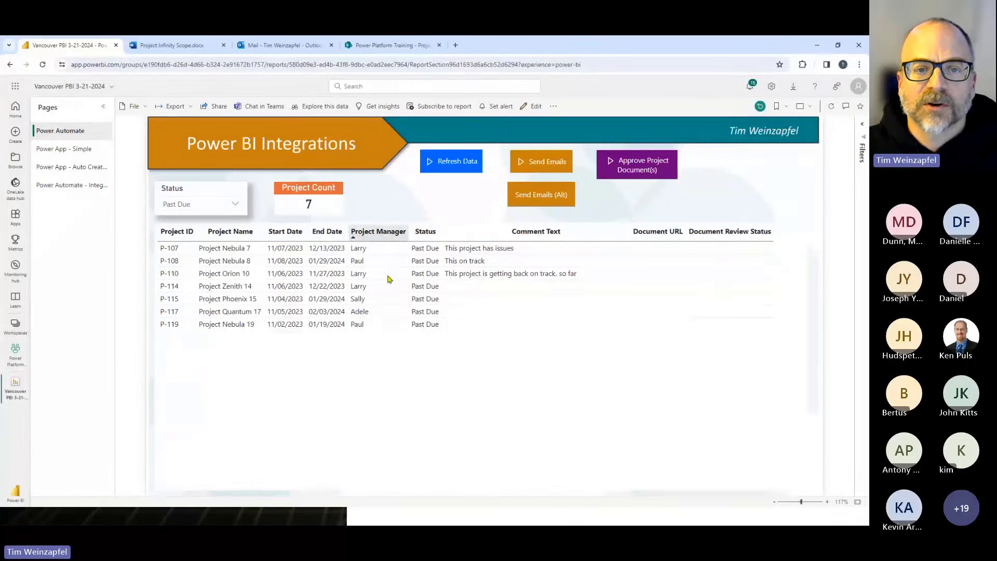
Step: Select the P-108 project row in the table, and clear that selection
{"action": "left_click", "coordinate": [322, 261]}
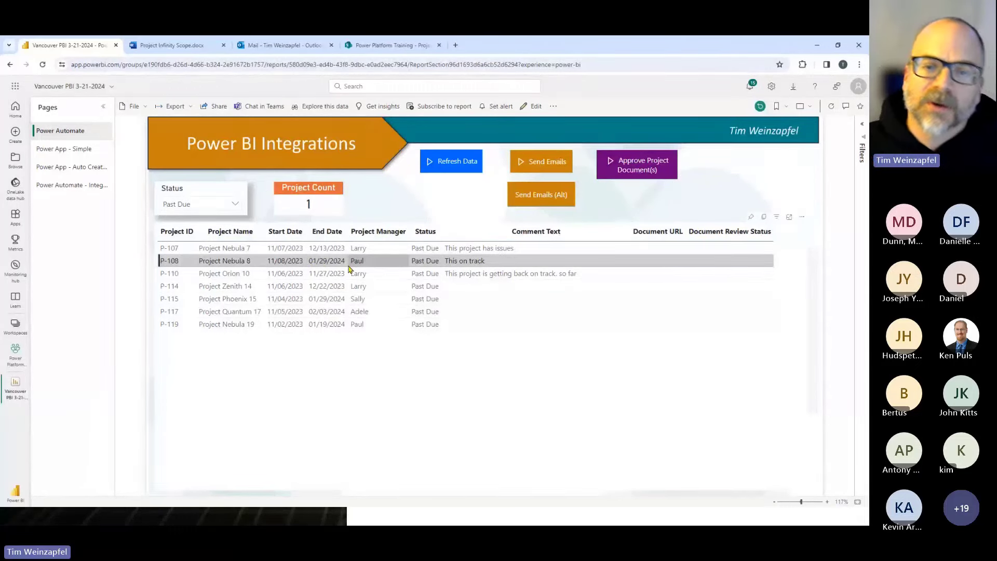
{"action": "left_click", "coordinate": [357, 264]}
{"action": "left_click", "coordinate": [358, 260]}
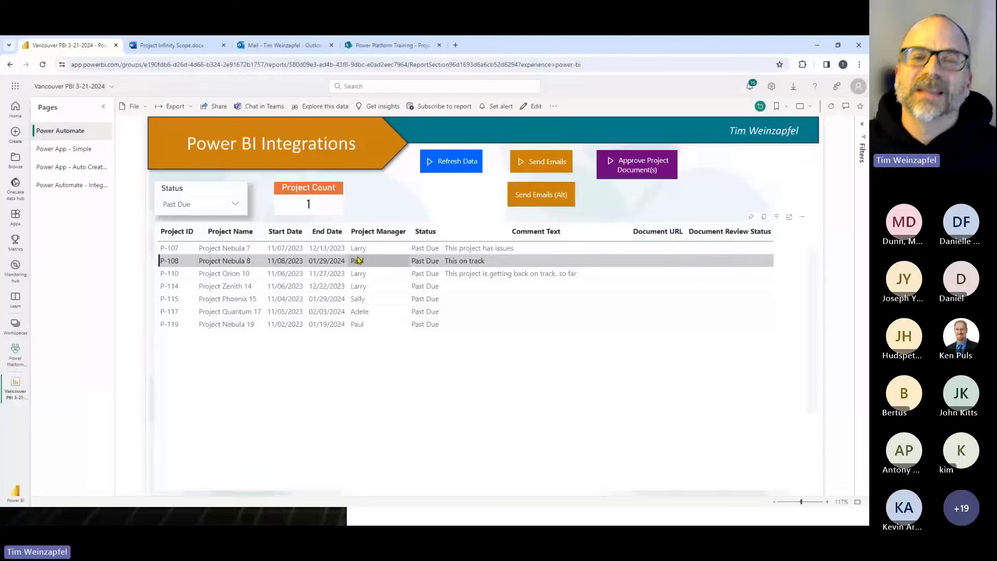
{"action": "left_click", "coordinate": [358, 260]}
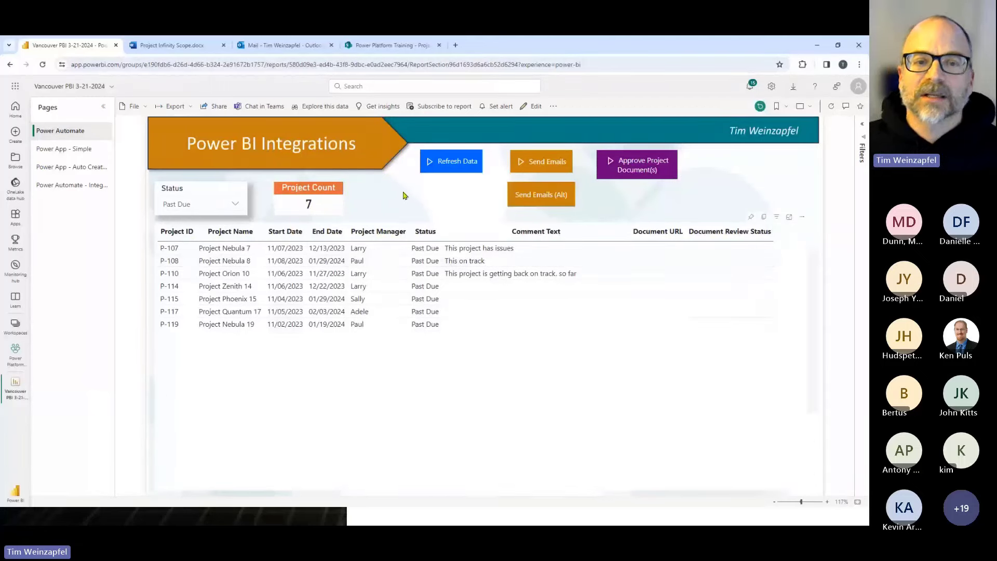
Step: Bring up the confirmation prompt of the Send Emails (Alt) button and cancel sending the emails
{"action": "left_click", "coordinate": [552, 161]}
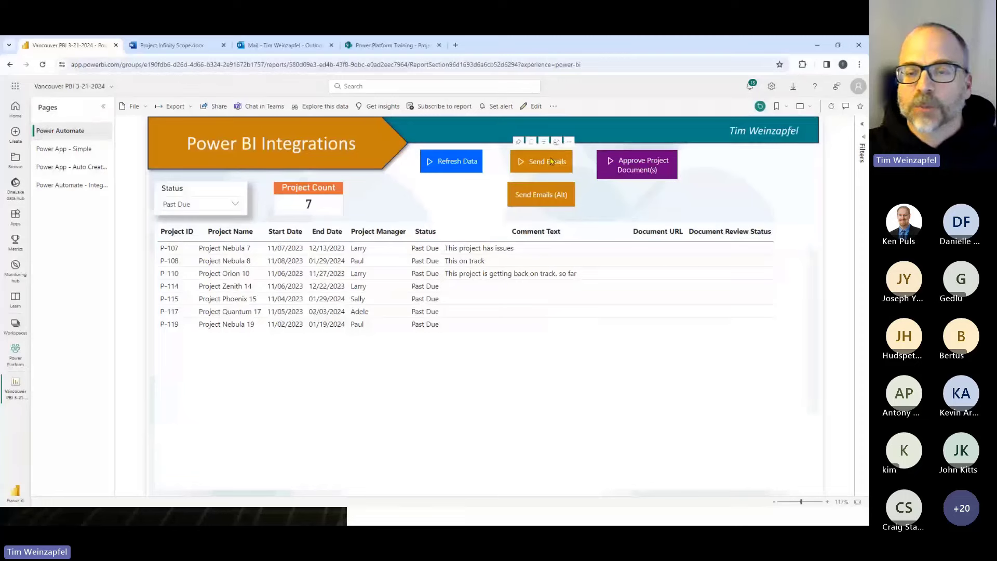
{"action": "left_click", "coordinate": [539, 198]}
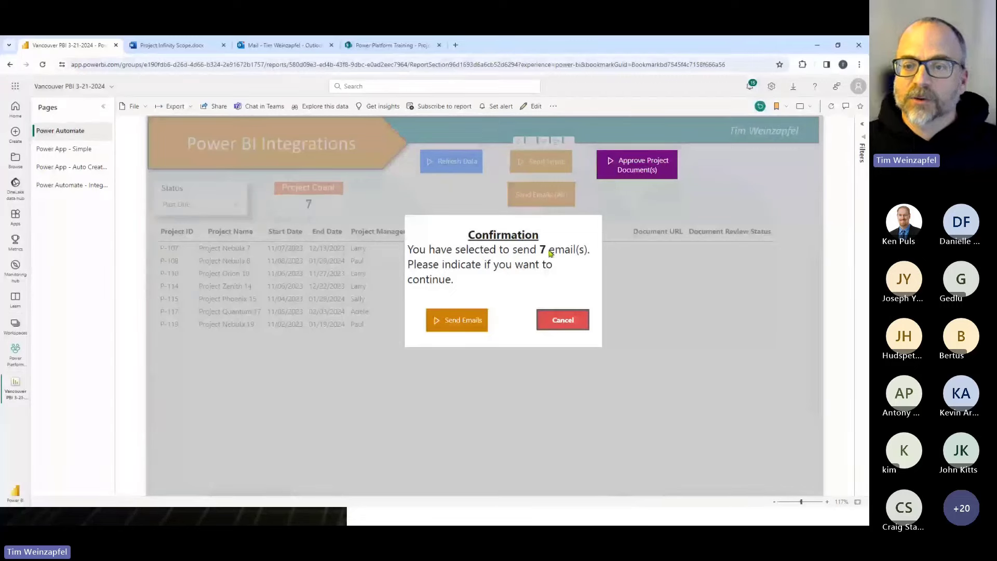
{"action": "left_click", "coordinate": [570, 324]}
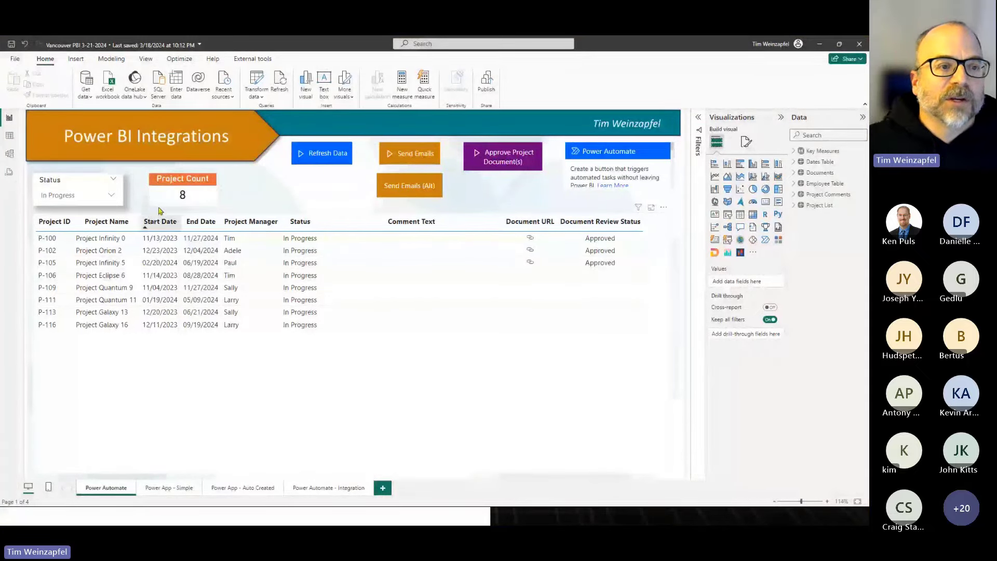
Step: In Power BI Desktop, clear the In Progress selection from the Status slicer
{"action": "left_click", "coordinate": [111, 194]}
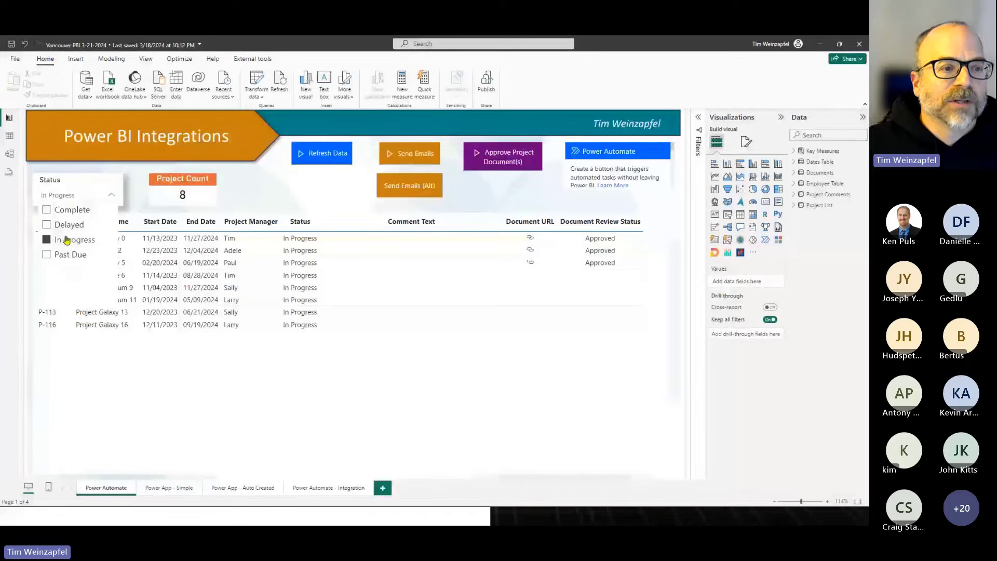
{"action": "left_click", "coordinate": [47, 239]}
{"action": "left_click", "coordinate": [308, 191]}
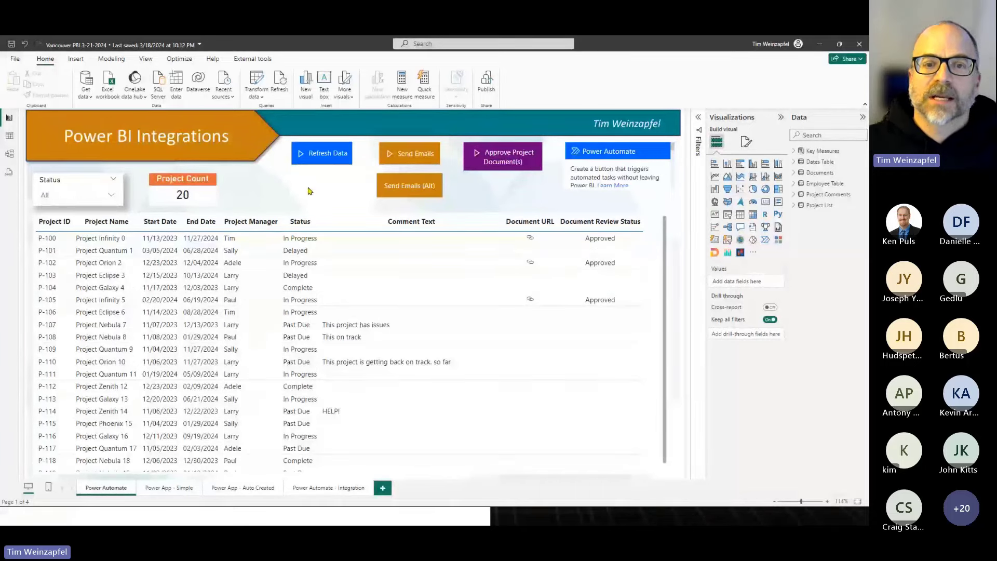
Step: Add a visual-level filter to the project table that limits Status to Delayed, and deselect the table
{"action": "left_click", "coordinate": [340, 221]}
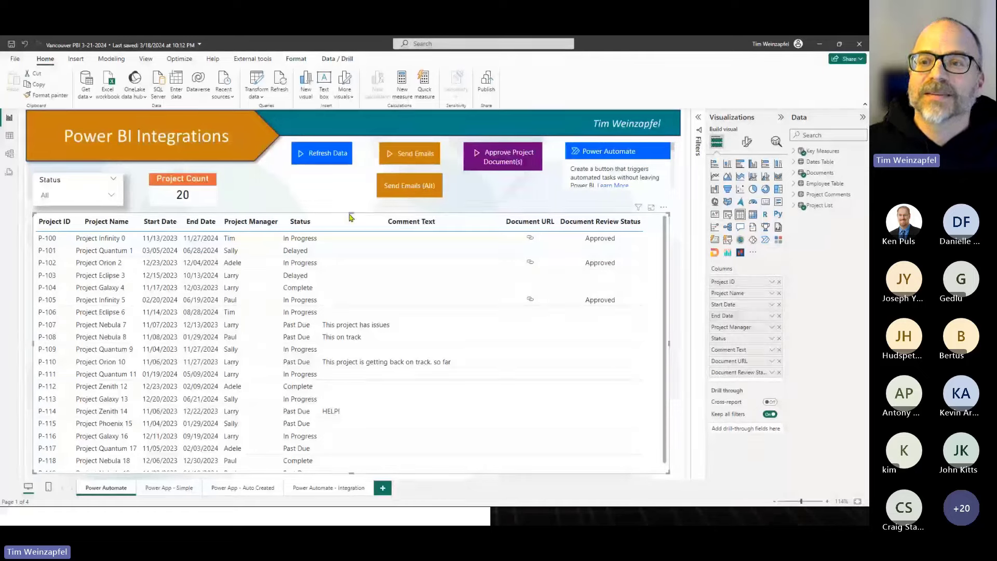
{"action": "left_click", "coordinate": [697, 117]}
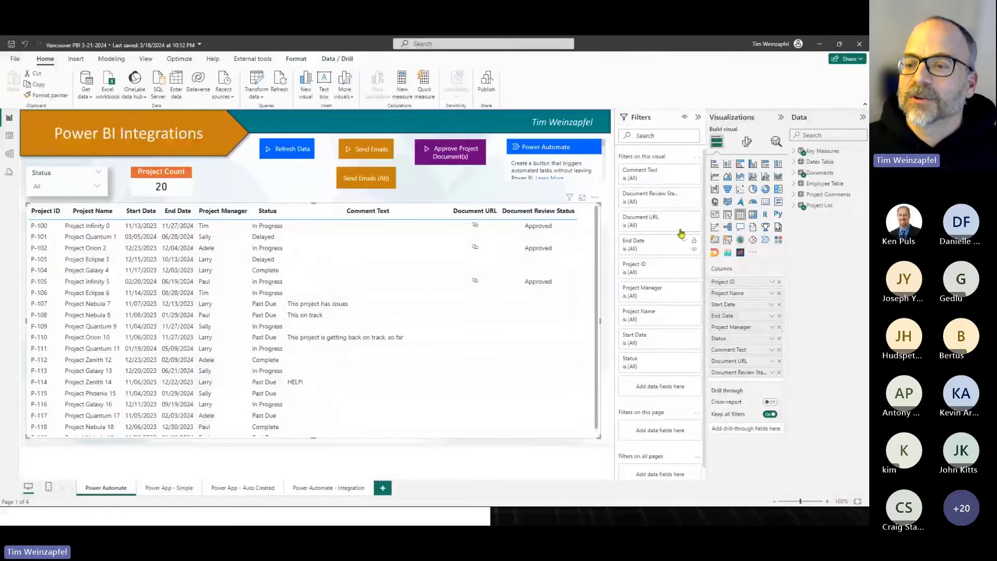
{"action": "left_click", "coordinate": [659, 361]}
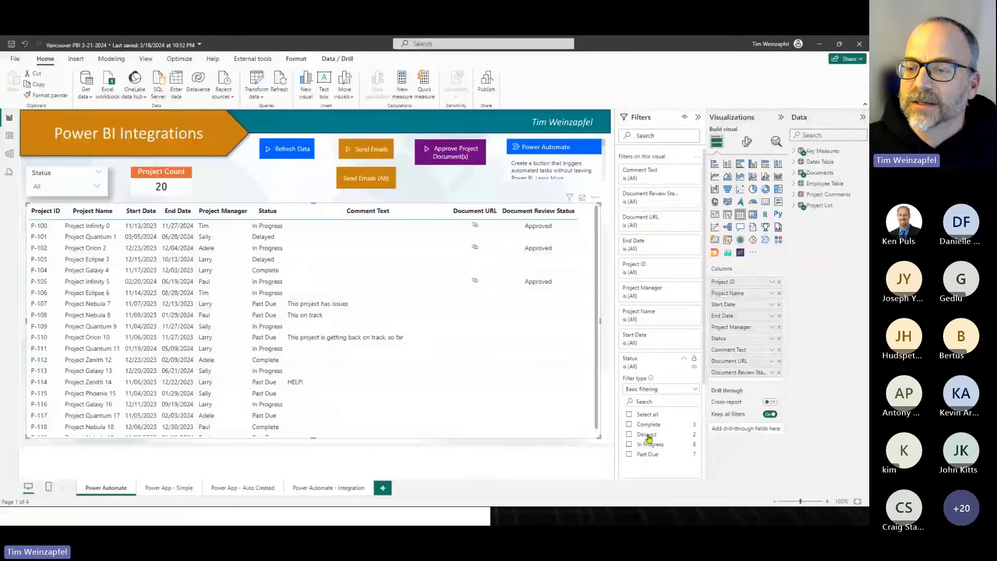
{"action": "left_click", "coordinate": [648, 435]}
{"action": "key", "text": "Escape"}
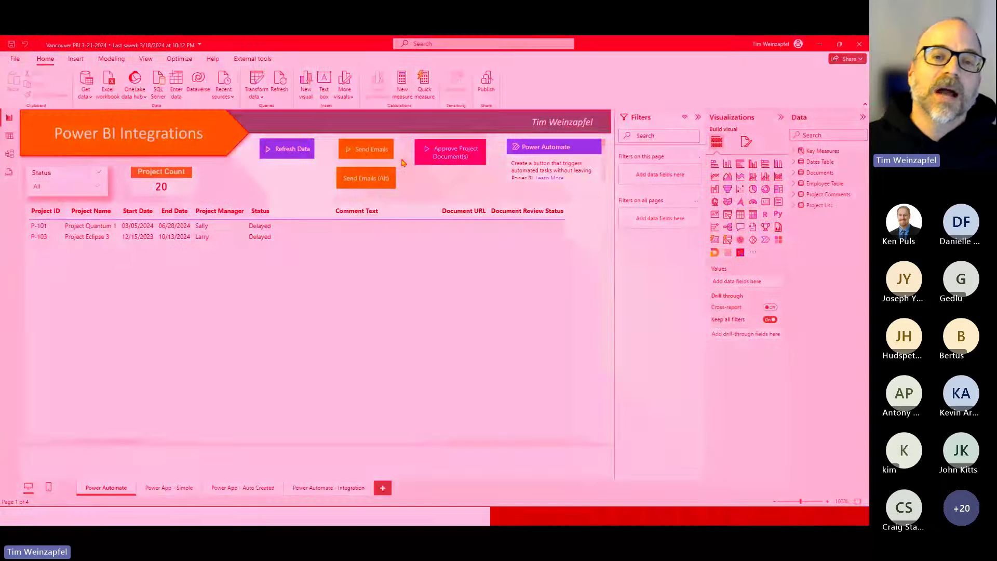
Step: Enlarge the Send Emails visual, convert it to a table to inspect its underlying data, and shrink it back to button size
{"action": "left_click", "coordinate": [389, 154]}
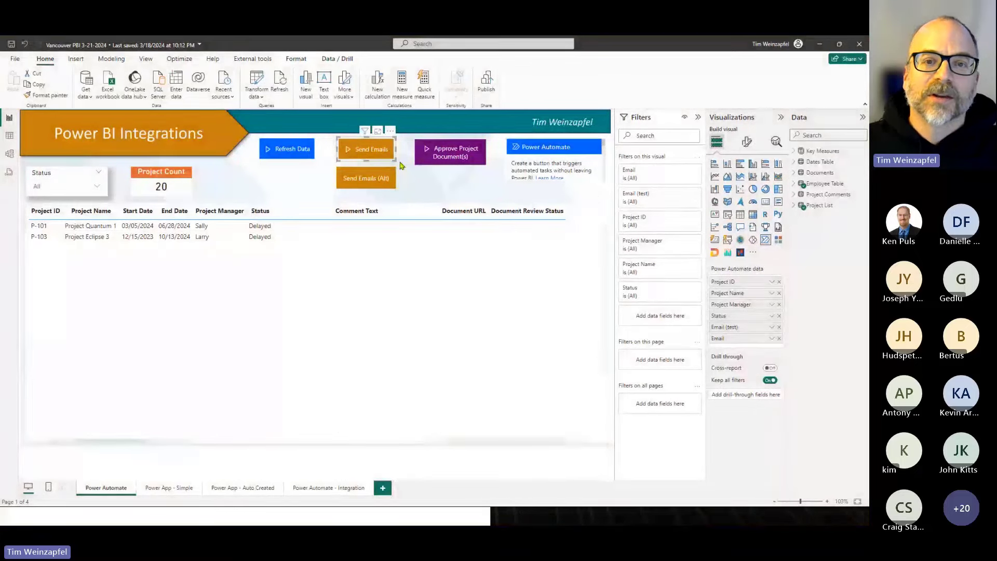
{"action": "left_click_drag", "start_coordinate": [396, 161], "coordinate": [566, 310]}
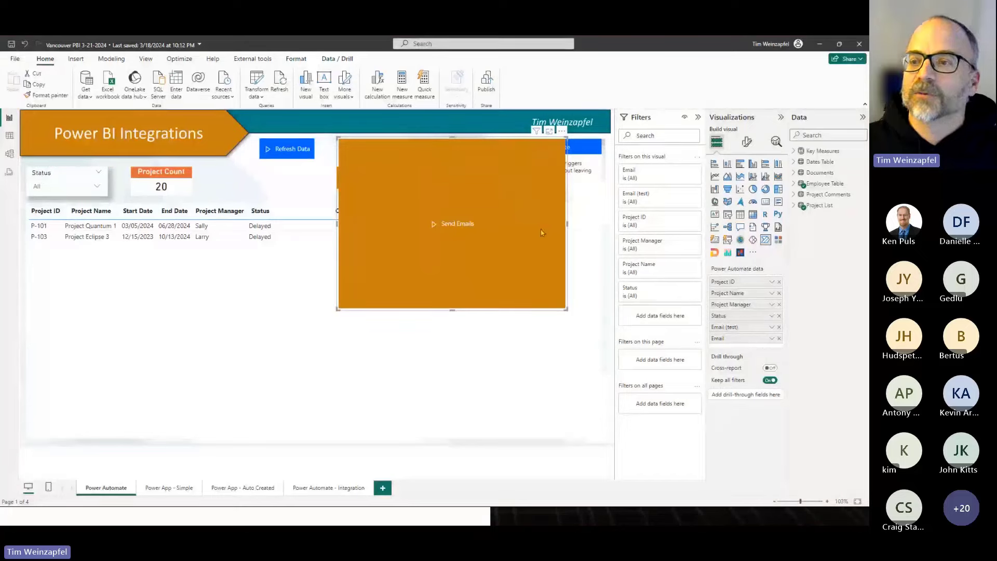
{"action": "left_click", "coordinate": [731, 217]}
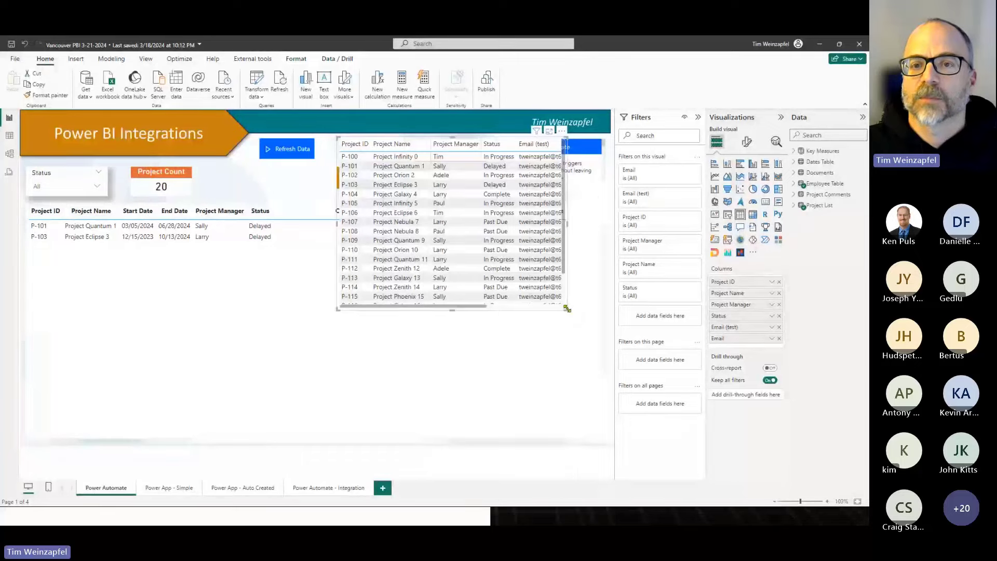
{"action": "left_click_drag", "start_coordinate": [567, 308], "coordinate": [400, 161]}
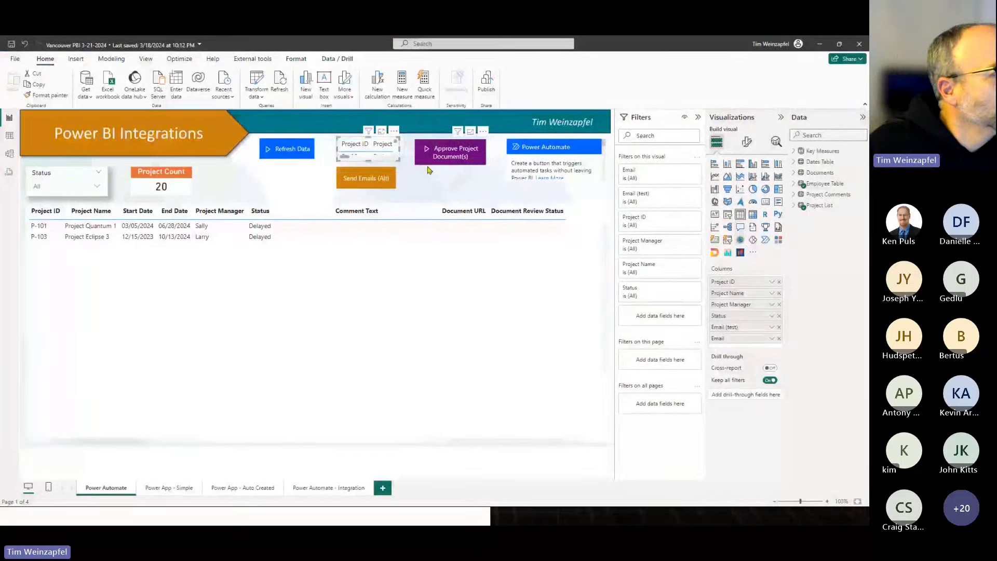
Step: From the blank Power Automate visual's flow list, open the Integration Training - Send Emails flow for editing
{"action": "key", "text": "alt+Tab"}
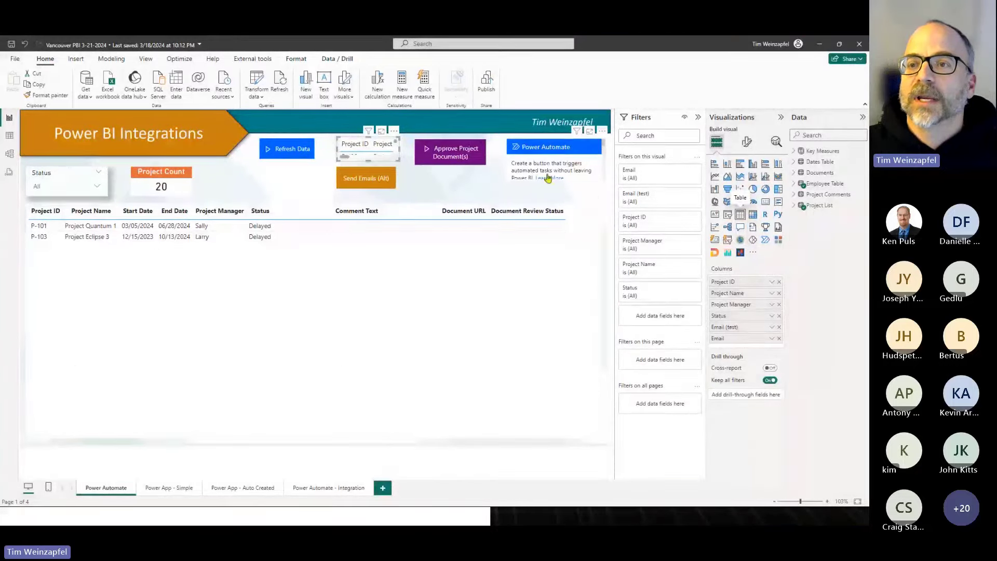
{"action": "left_click", "coordinate": [602, 130]}
{"action": "left_click", "coordinate": [628, 137]}
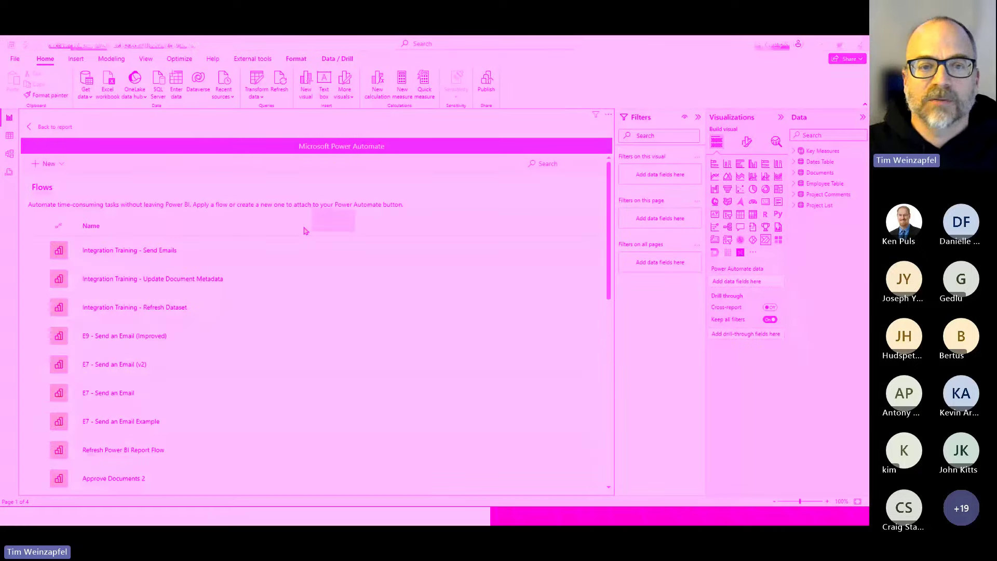
{"action": "mouse_move", "coordinate": [509, 248]}
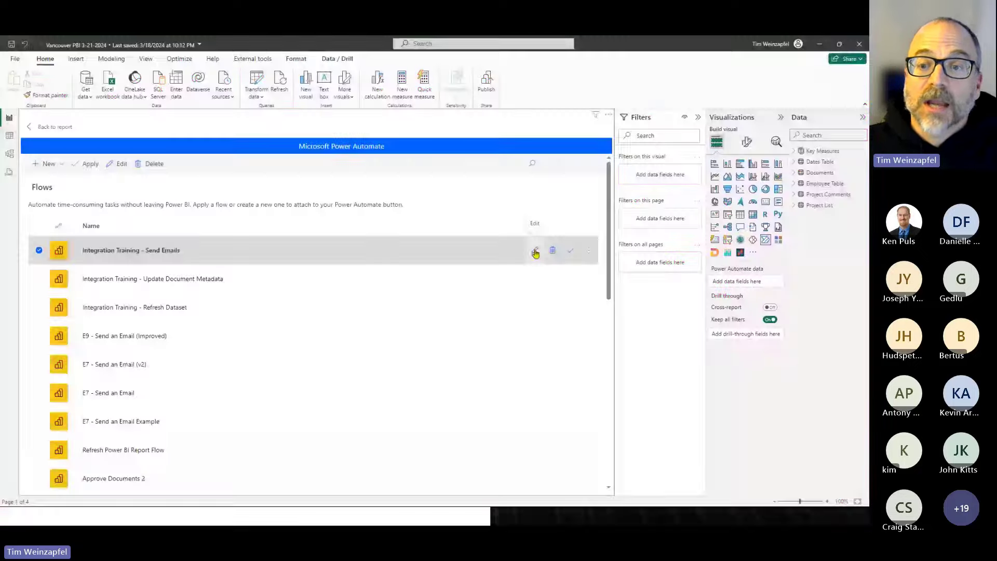
{"action": "left_click", "coordinate": [535, 252]}
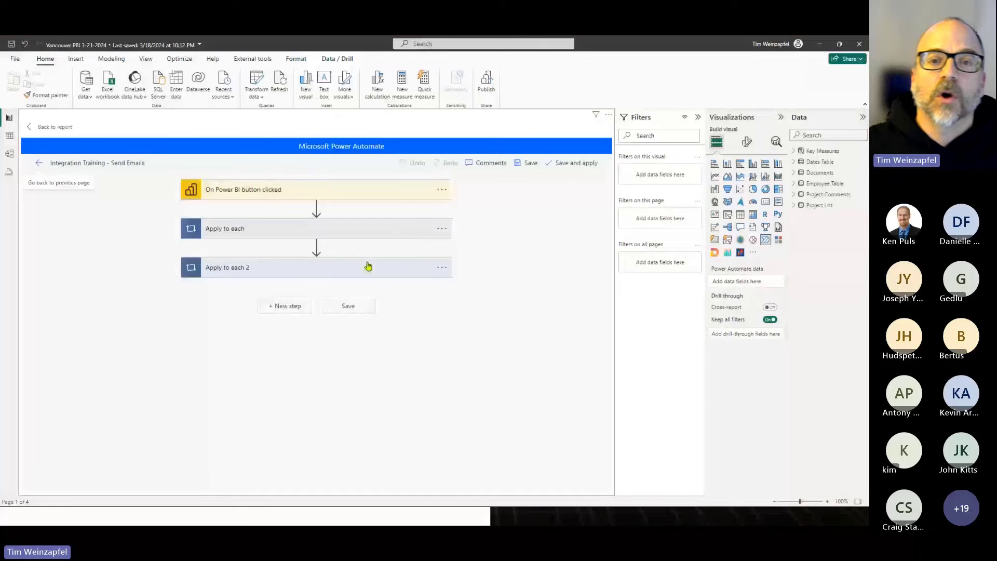
Step: Expand the Send an email (V2) action inside Apply to each and view the dynamic content offered for its Subject
{"action": "left_click", "coordinate": [325, 229]}
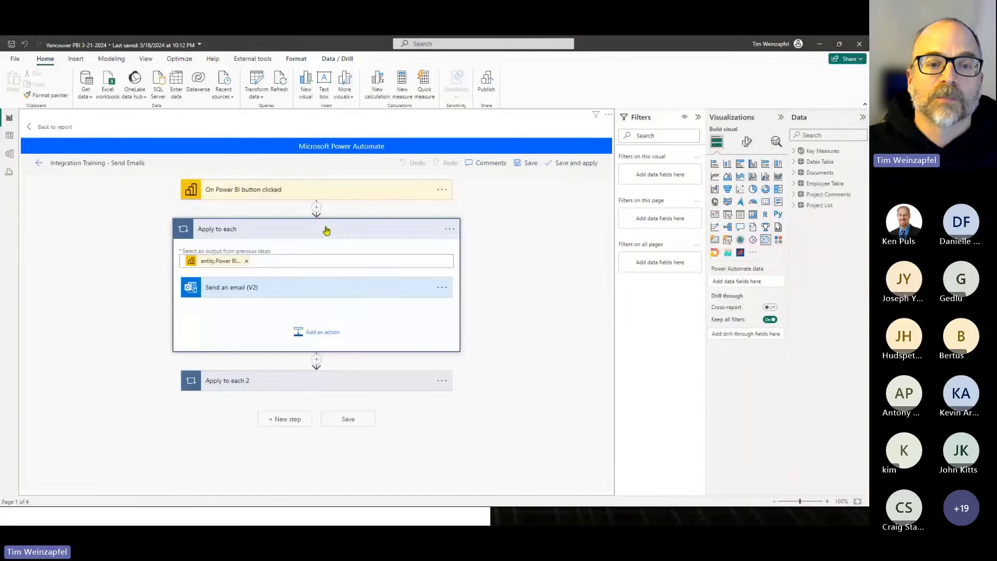
{"action": "left_click", "coordinate": [329, 291]}
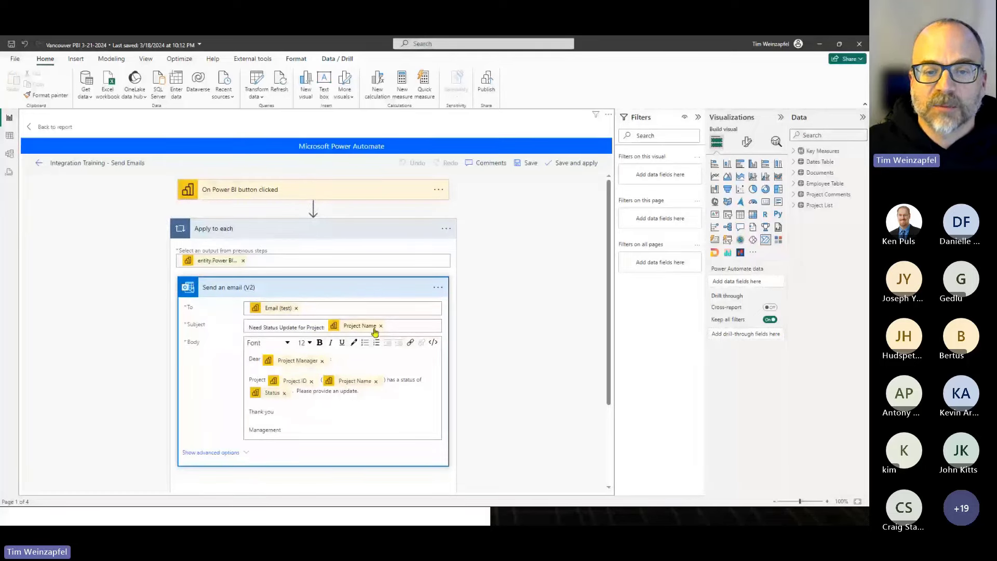
{"action": "left_click", "coordinate": [398, 326]}
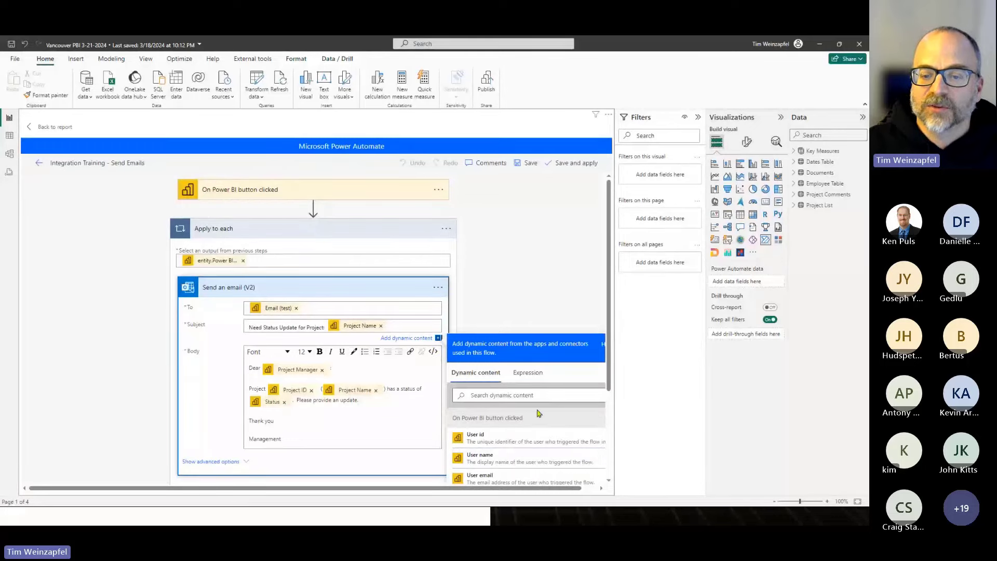
{"action": "scroll", "coordinate": [539, 413], "scroll_direction": "down", "scroll_amount": 4}
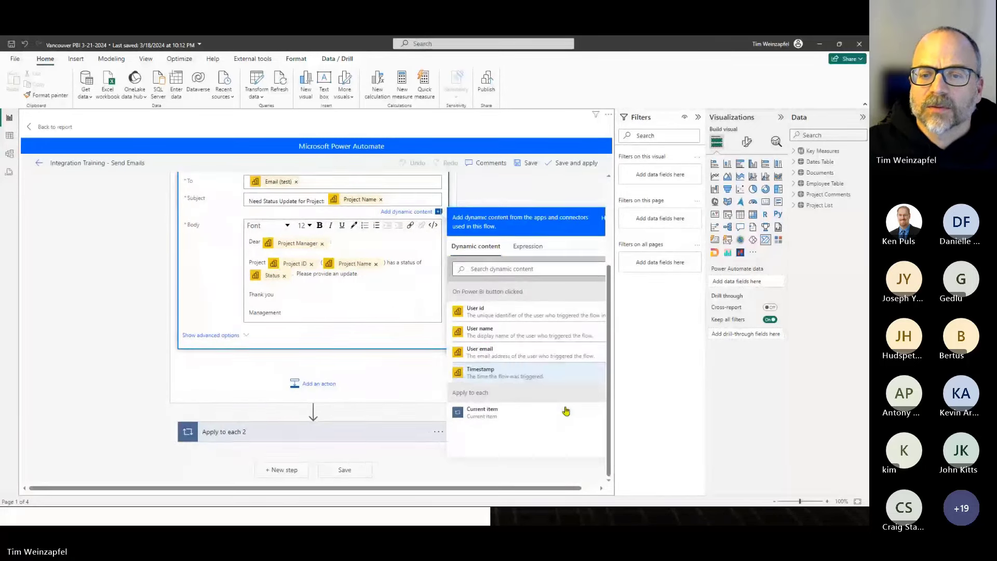
Step: Examine the email's Body text, its Power BI field tokens and the dynamic content available for it
{"action": "left_click", "coordinate": [312, 281]}
{"action": "type", "text": "."}
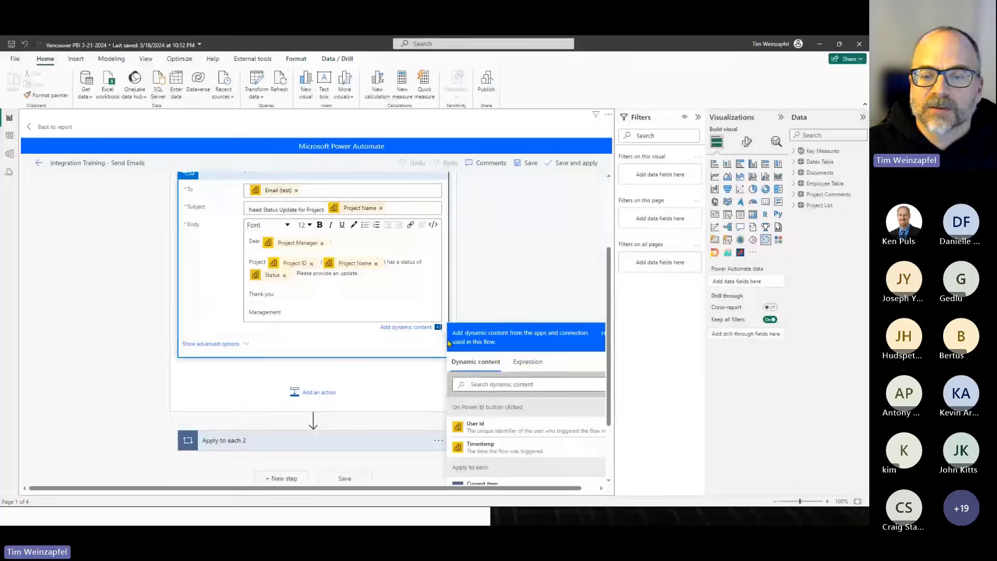
{"action": "scroll", "coordinate": [582, 363], "scroll_direction": "down", "scroll_amount": 2}
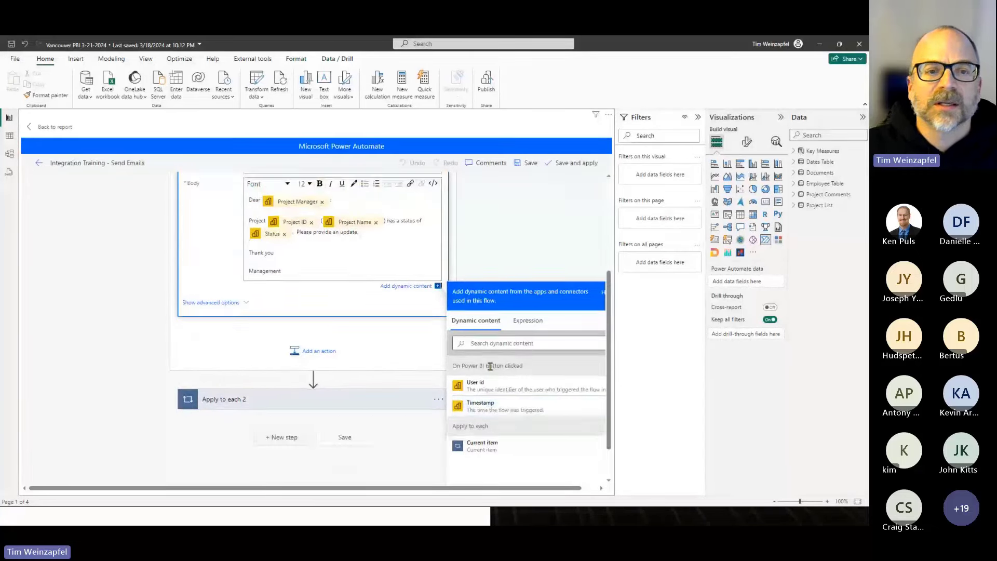
{"action": "scroll", "coordinate": [371, 336], "scroll_direction": "up", "scroll_amount": 3}
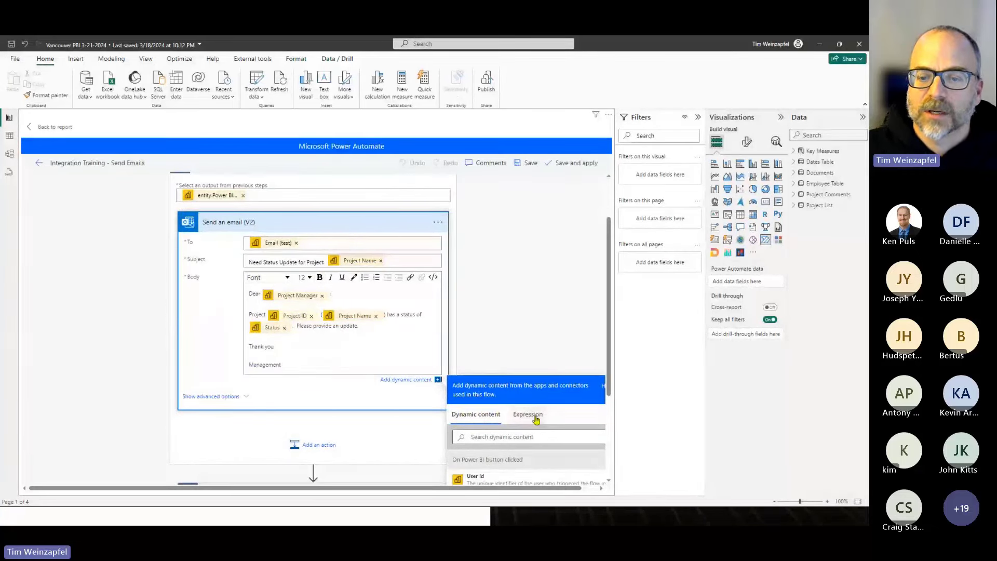
{"action": "scroll", "coordinate": [502, 431], "scroll_direction": "down", "scroll_amount": 2}
{"action": "scroll", "coordinate": [501, 433], "scroll_direction": "down", "scroll_amount": 2}
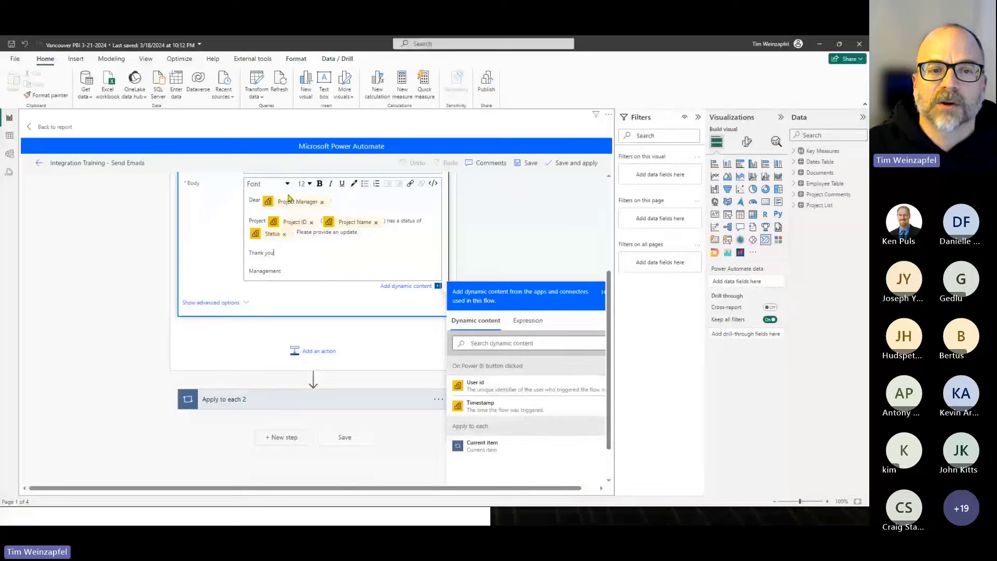
{"action": "mouse_move", "coordinate": [274, 202]}
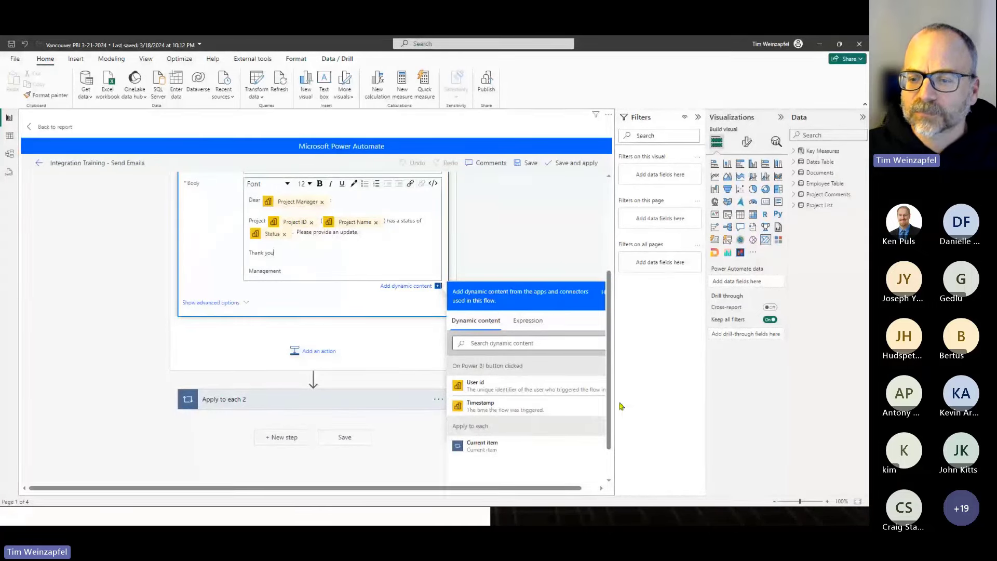
{"action": "scroll", "coordinate": [609, 445], "scroll_direction": "down", "scroll_amount": 2}
{"action": "scroll", "coordinate": [609, 445], "scroll_direction": "up", "scroll_amount": 5}
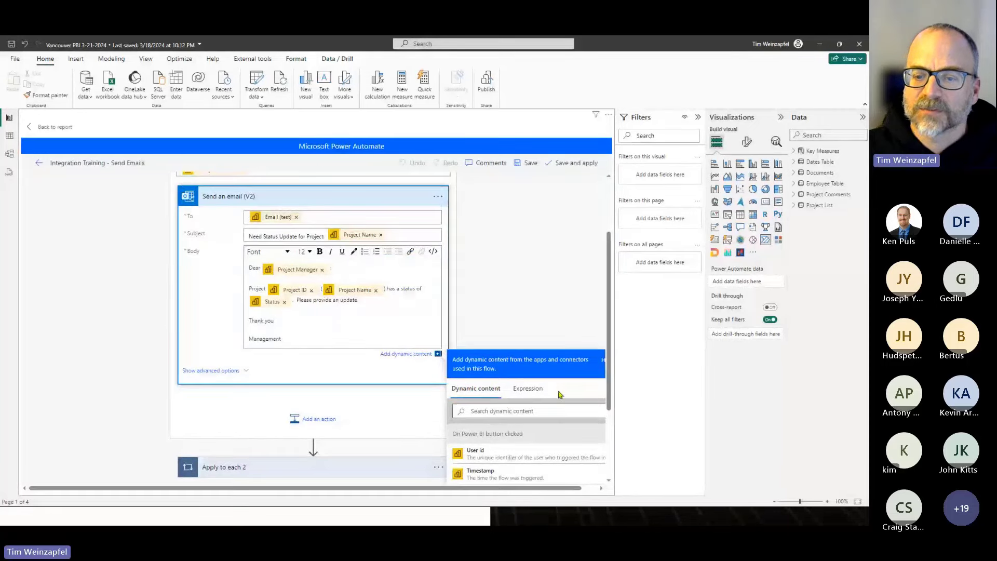
{"action": "scroll", "coordinate": [530, 427], "scroll_direction": "down", "scroll_amount": 5}
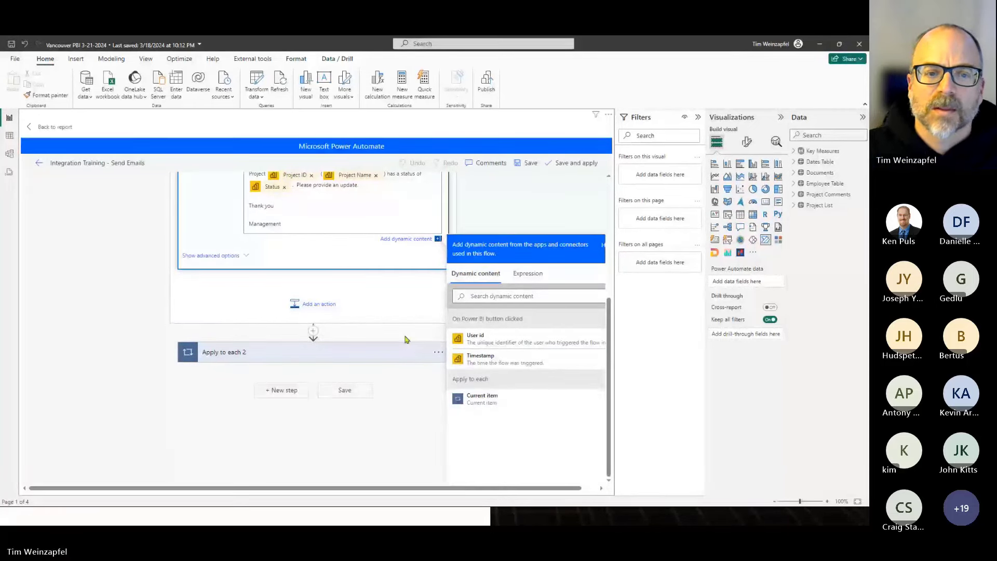
{"action": "scroll", "coordinate": [405, 338], "scroll_direction": "up", "scroll_amount": 5}
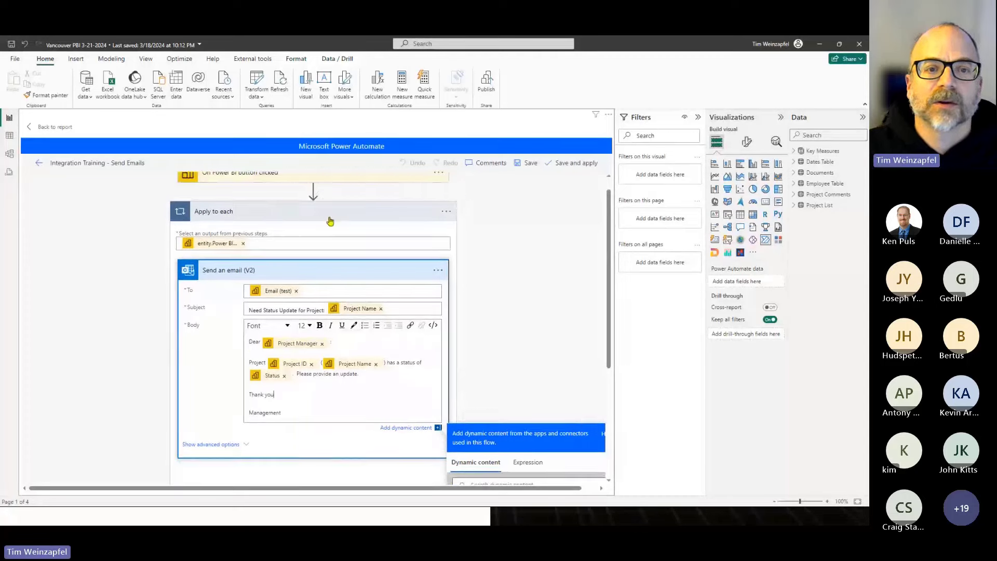
{"action": "scroll", "coordinate": [313, 190], "scroll_direction": "up", "scroll_amount": 1}
Step: Try inserting a Compose data operation before Apply to each, view the dynamic content for its Inputs, and leave the flow editor
{"action": "left_click", "coordinate": [313, 207]}
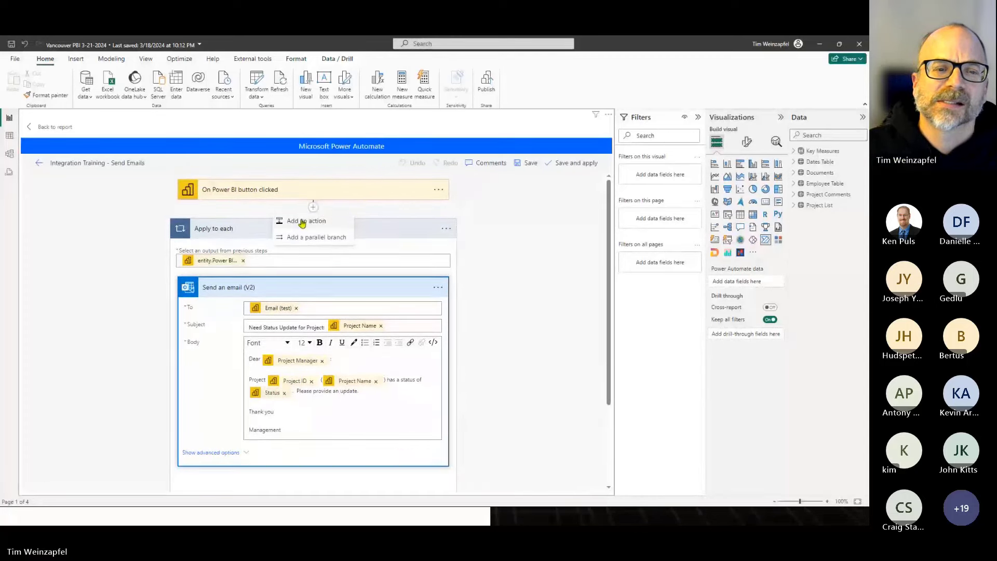
{"action": "left_click", "coordinate": [301, 221]}
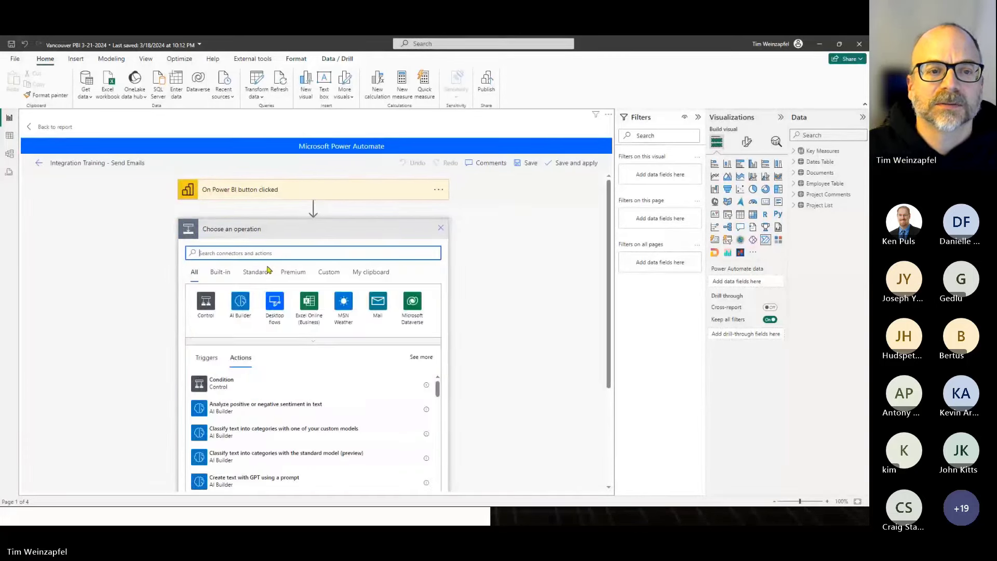
{"action": "type", "text": "compose"}
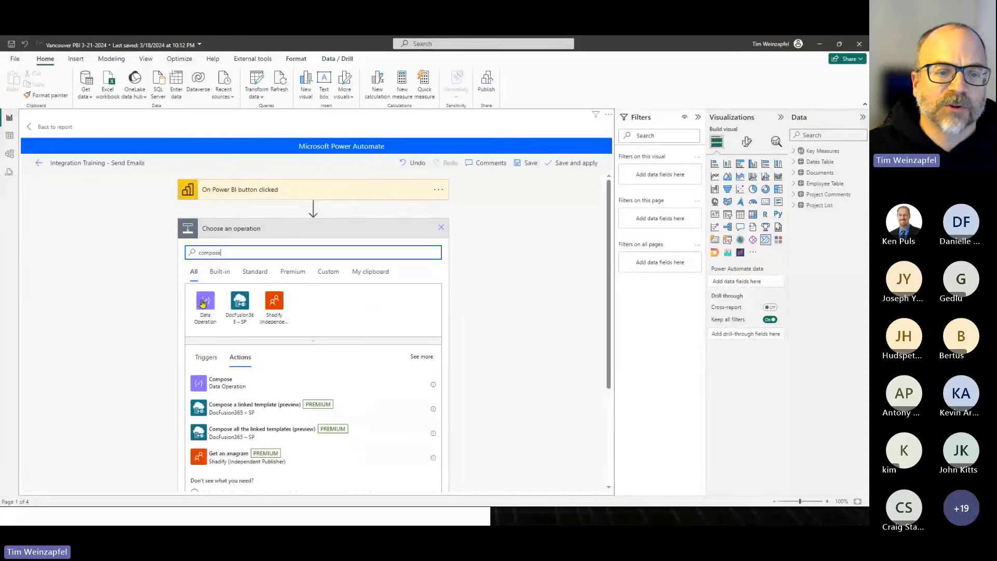
{"action": "left_click", "coordinate": [205, 302]}
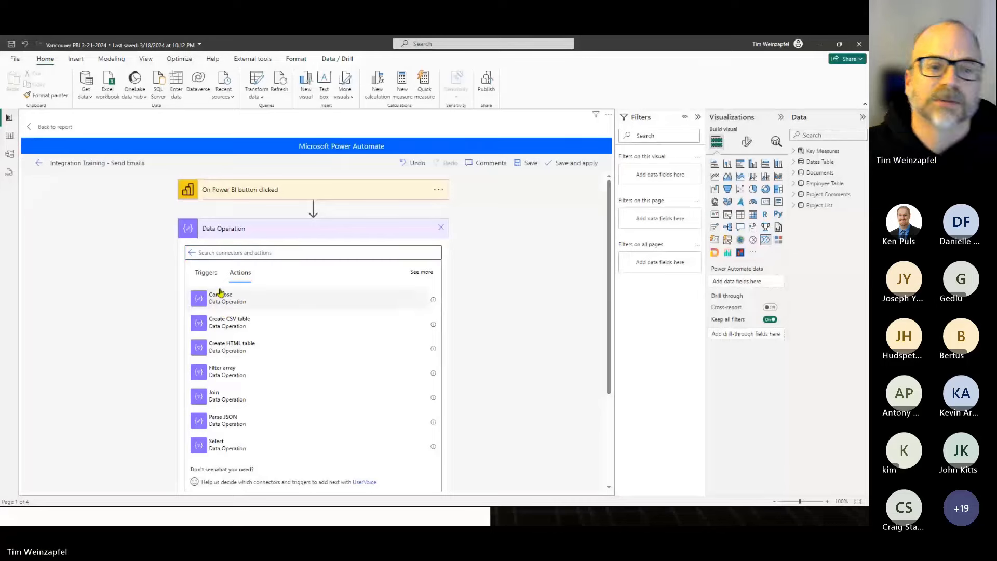
{"action": "left_click", "coordinate": [220, 295]}
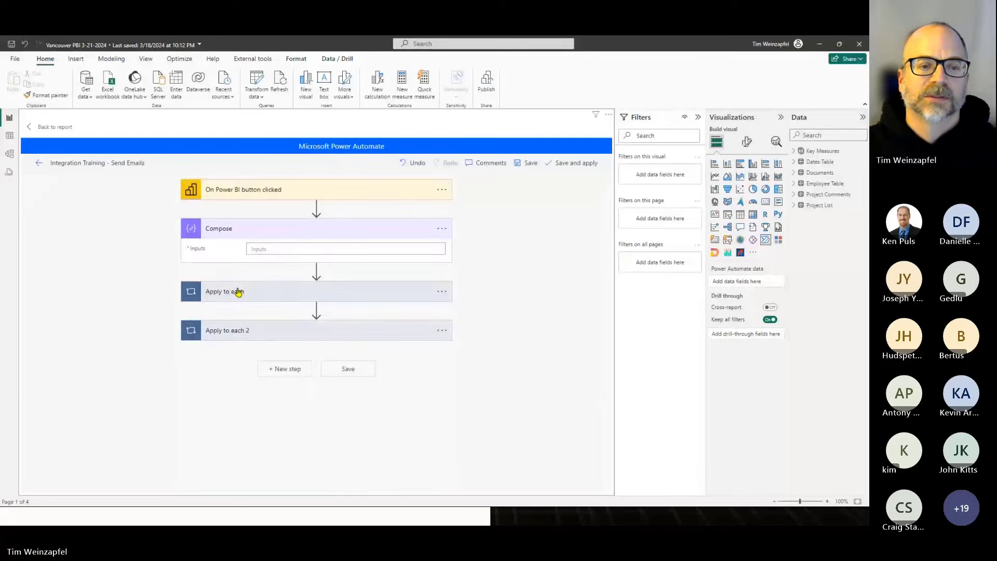
{"action": "left_click", "coordinate": [318, 254]}
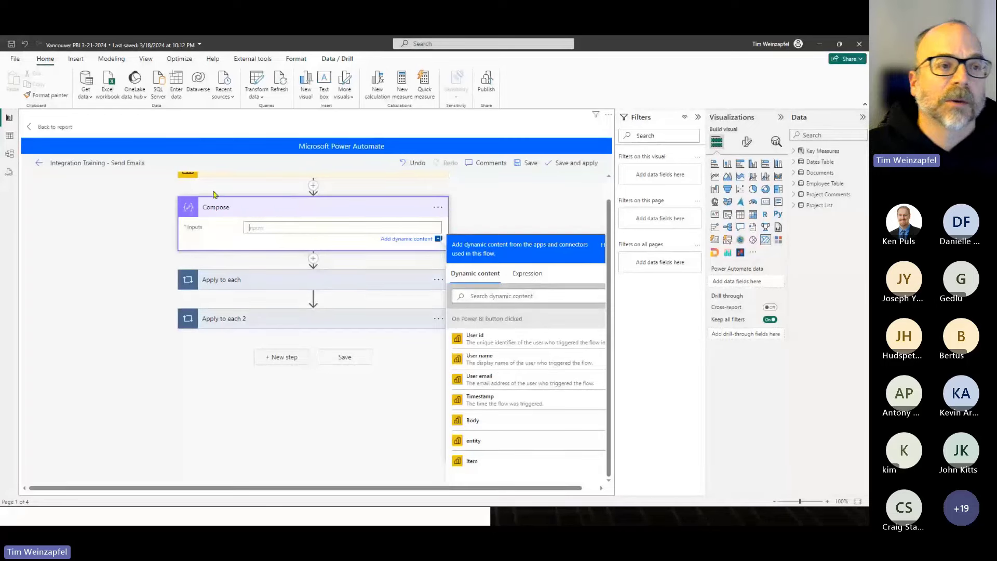
{"action": "left_click", "coordinate": [39, 165]}
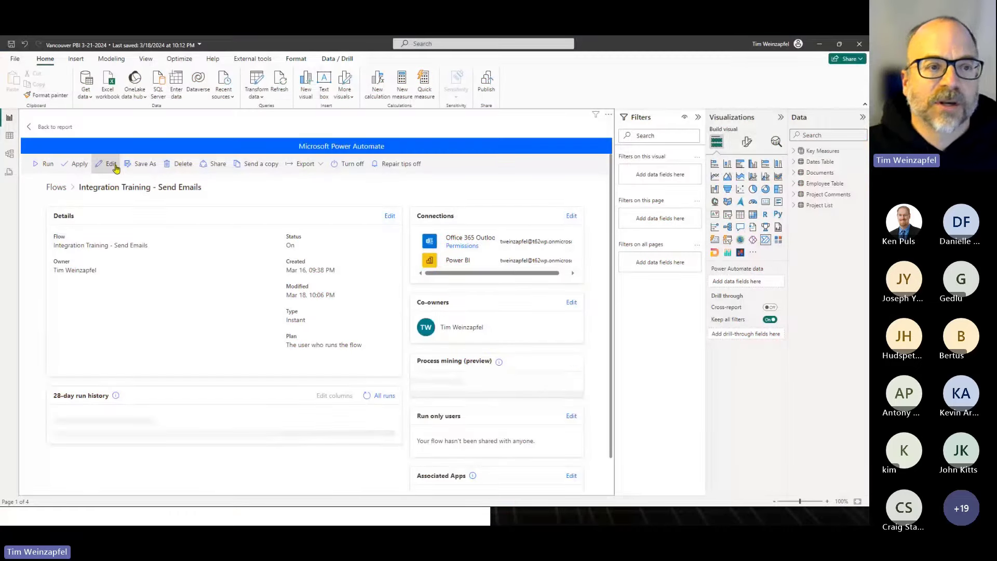
Step: Reopen the flow for editing, extend the email body's closing to "Thank you kindly", and return to the report without saving
{"action": "left_click", "coordinate": [114, 165]}
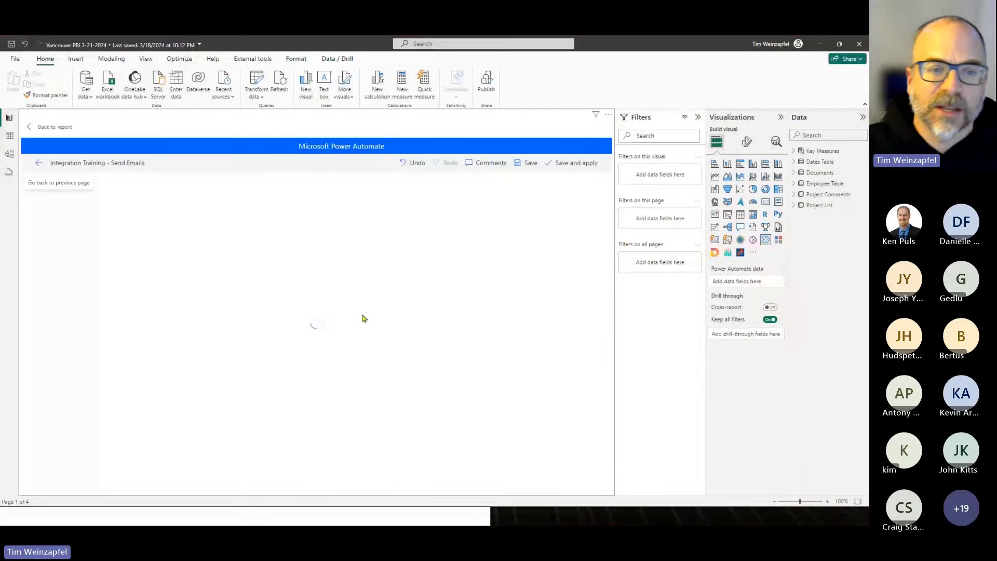
{"action": "left_click", "coordinate": [241, 230]}
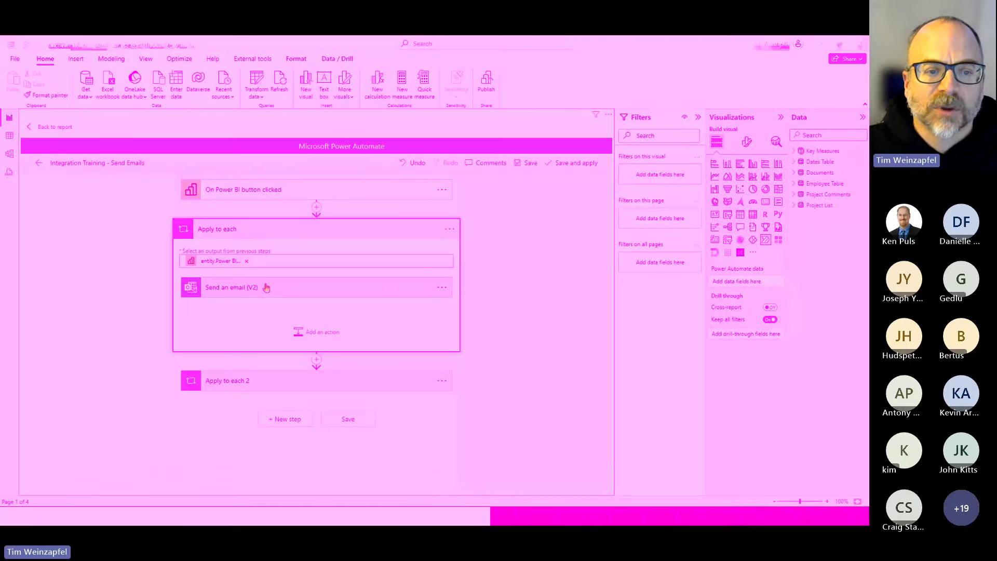
{"action": "left_click", "coordinate": [267, 284]}
{"action": "left_click", "coordinate": [286, 403]}
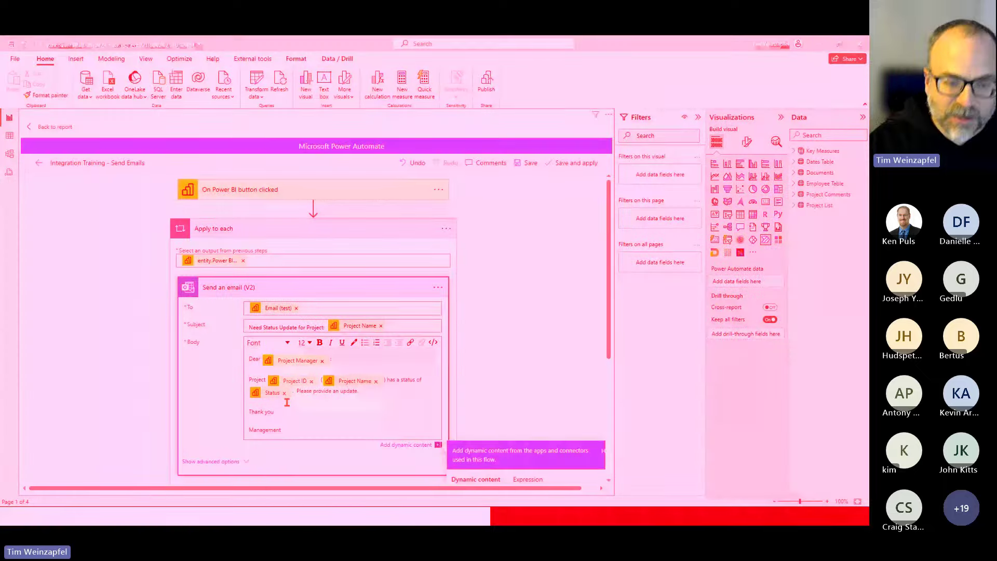
{"action": "type", "text": "kindly."}
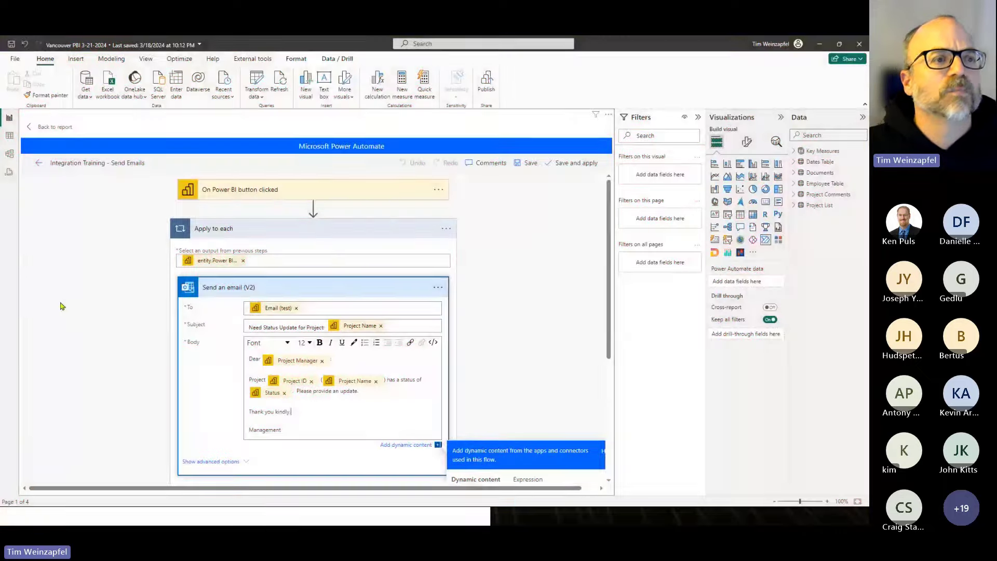
{"action": "left_click", "coordinate": [52, 127]}
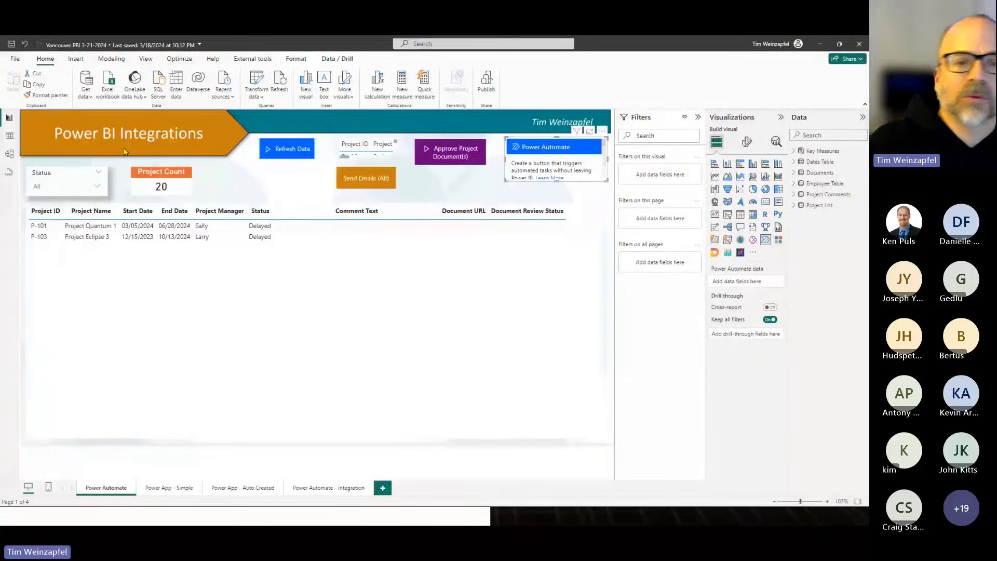
Step: View the flow list of the blank Power Automate visual, return to the report and deselect the visual
{"action": "key", "text": "alt+Tab"}
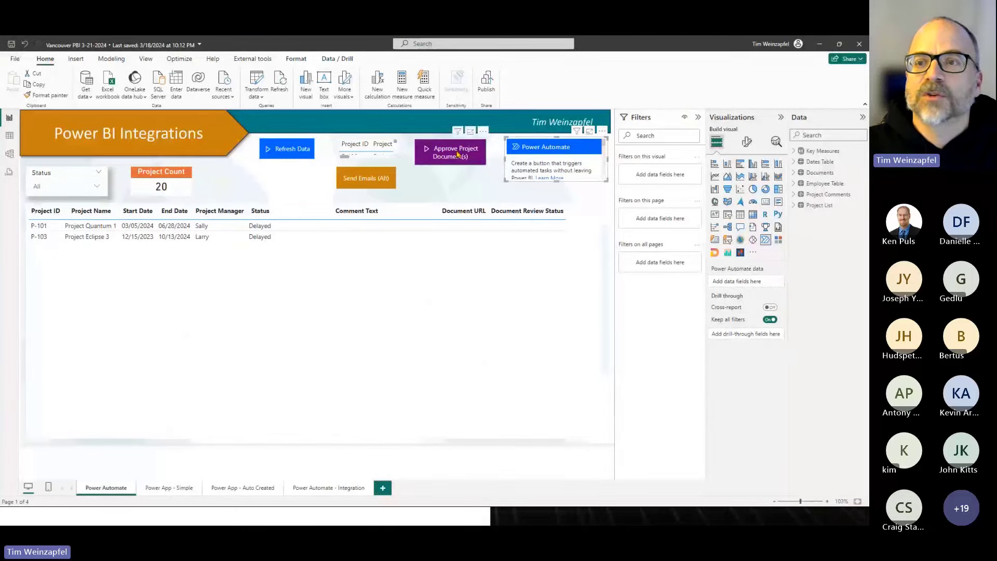
{"action": "left_click", "coordinate": [602, 130]}
{"action": "left_click", "coordinate": [620, 142]}
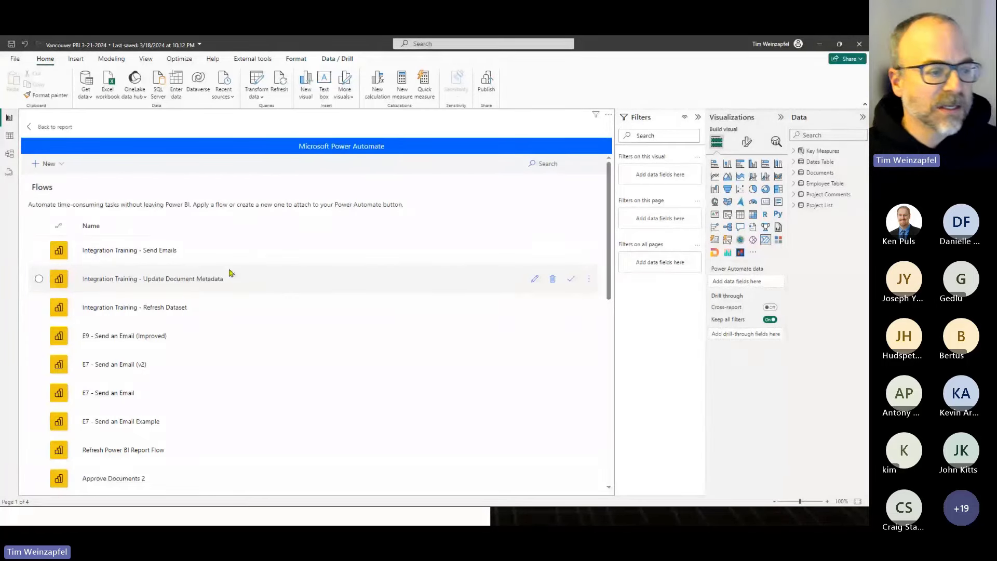
{"action": "left_click", "coordinate": [44, 127]}
{"action": "left_click", "coordinate": [212, 190]}
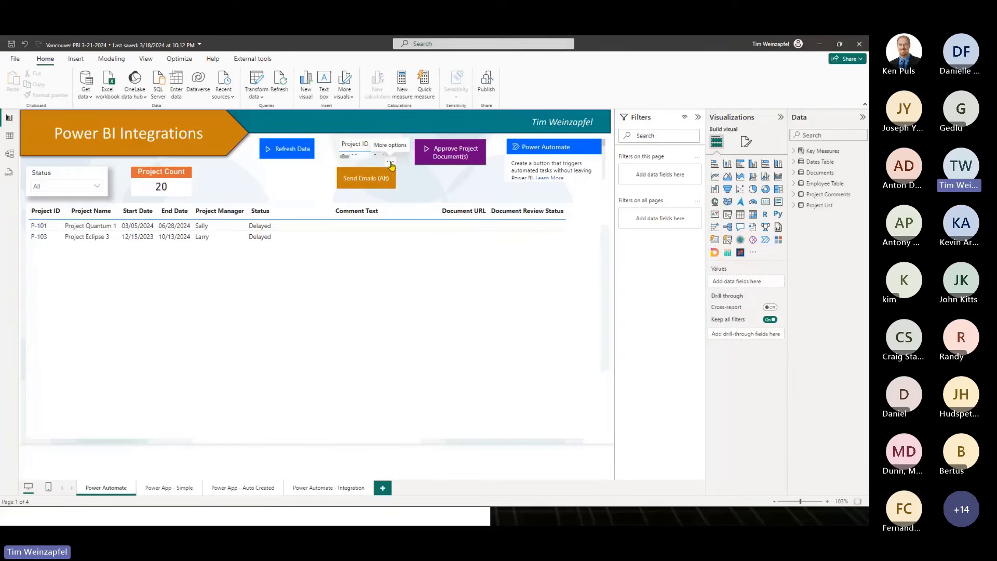
Step: From the Send Emails (Alt) button's flow list, open the Integration Training - Send Emails flow for editing
{"action": "right_click", "coordinate": [308, 136]}
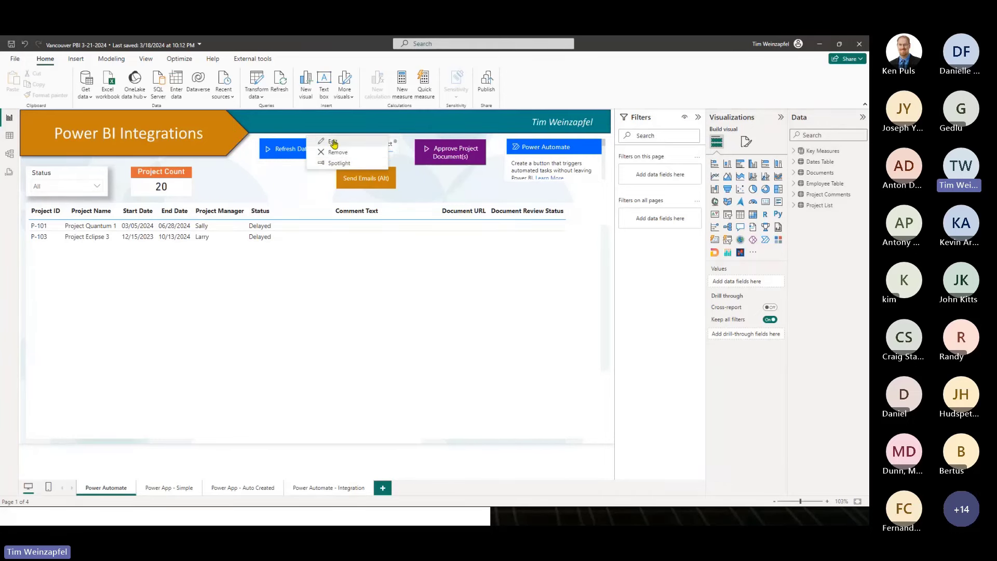
{"action": "left_click", "coordinate": [333, 142]}
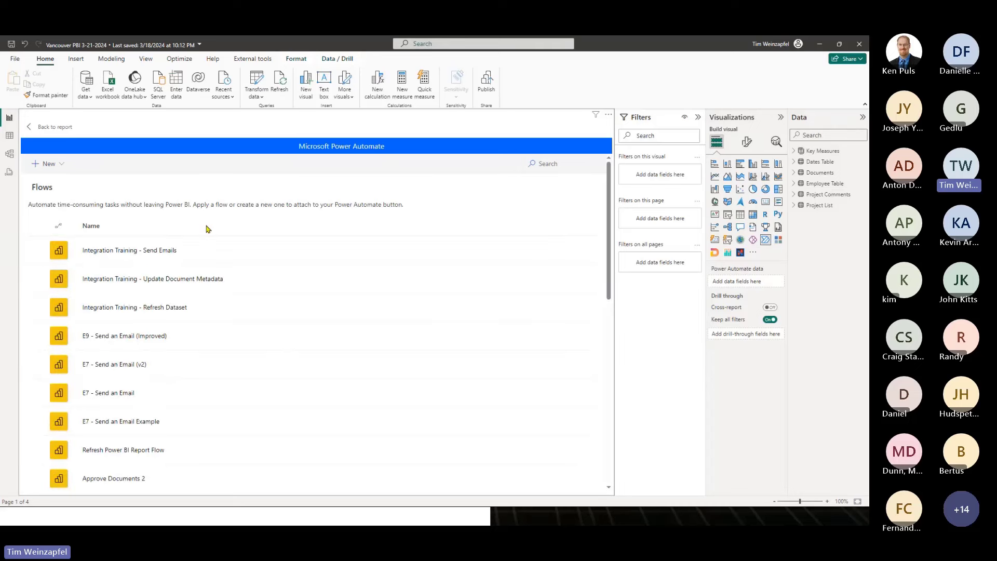
{"action": "mouse_move", "coordinate": [372, 249]}
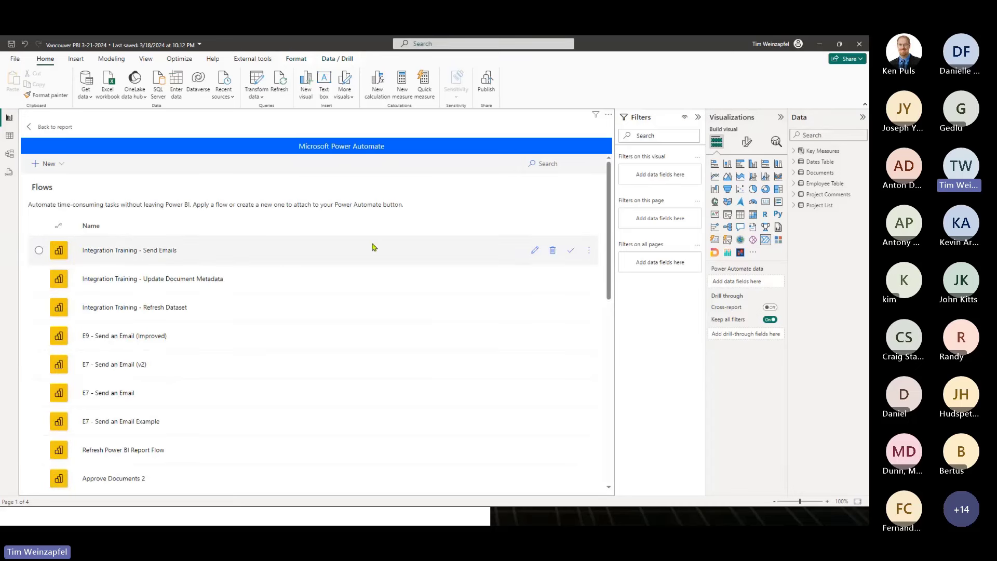
{"action": "left_click", "coordinate": [534, 253]}
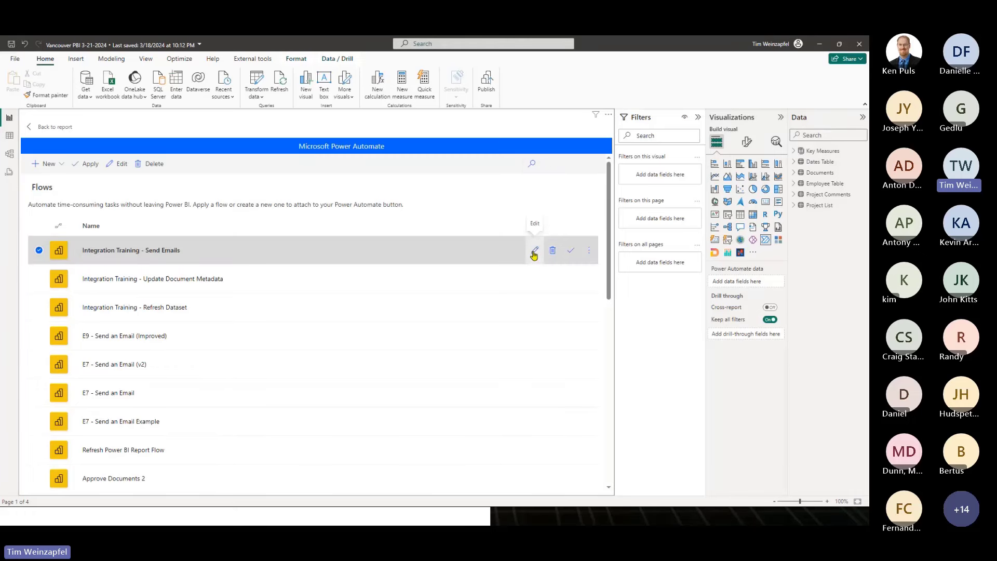
Step: Open the Integration Training - Send Emails flow, view the options and connection of Send an email (V2), and return to the report
{"action": "left_click", "coordinate": [533, 253]}
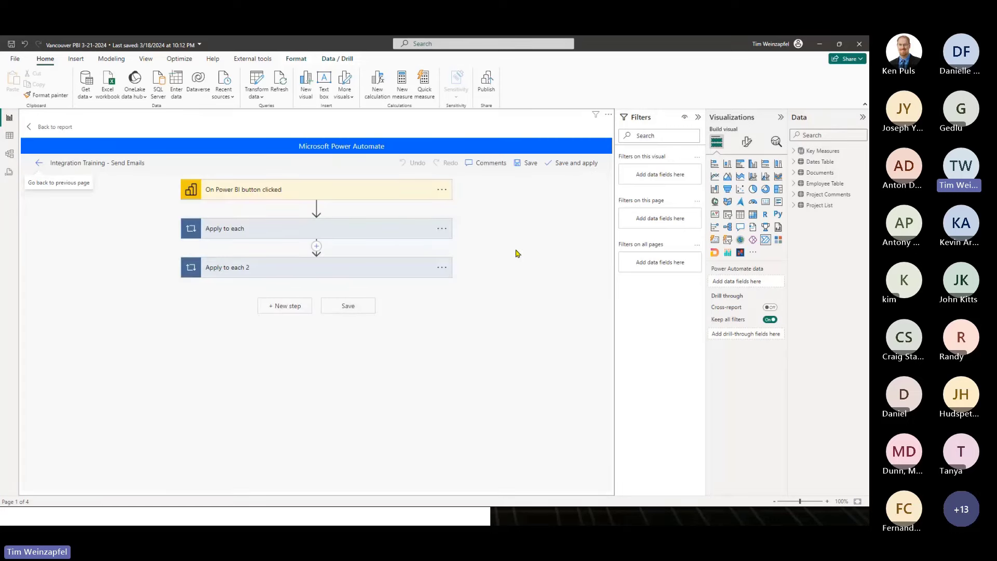
{"action": "left_click", "coordinate": [351, 235]}
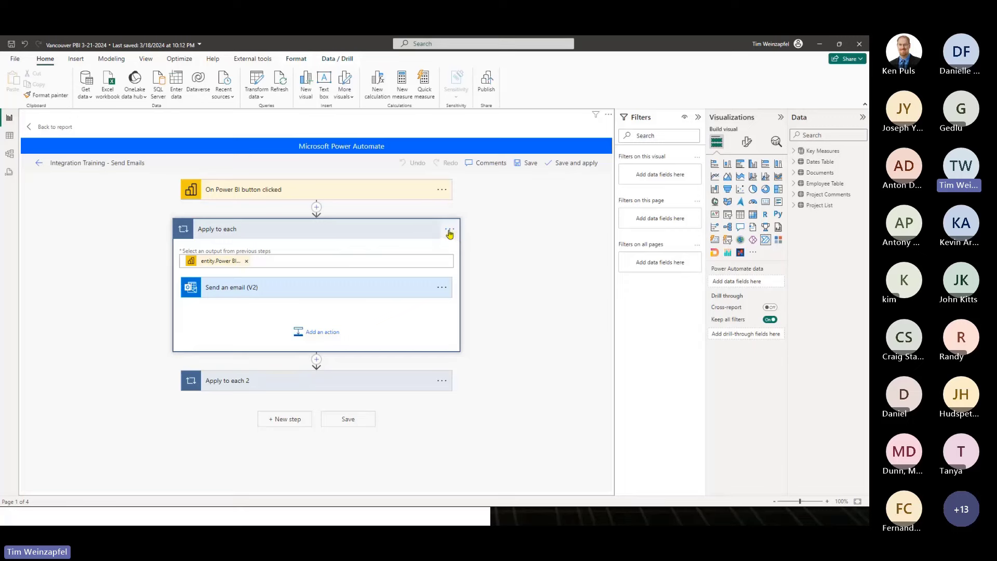
{"action": "left_click", "coordinate": [441, 289]}
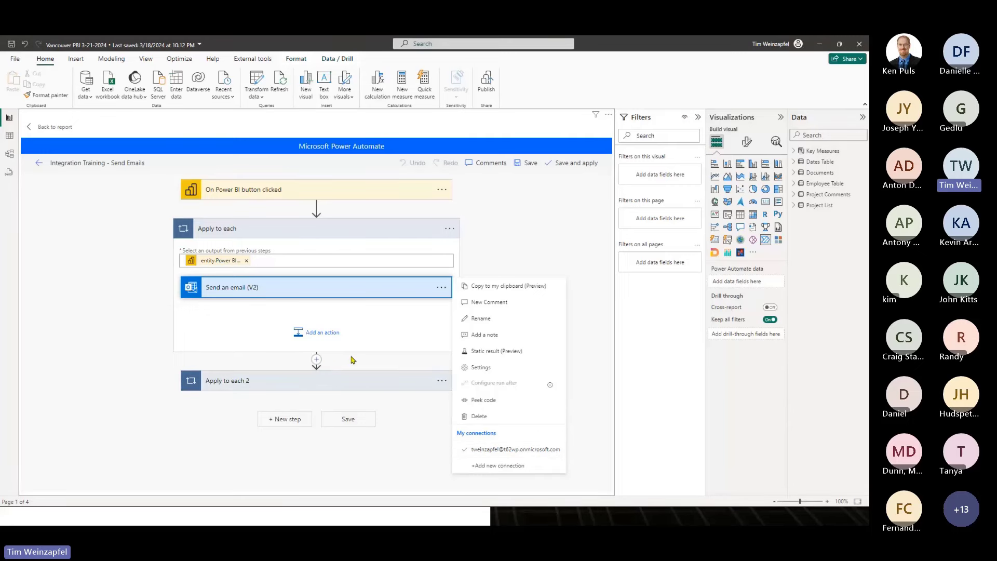
{"action": "left_click", "coordinate": [39, 163]}
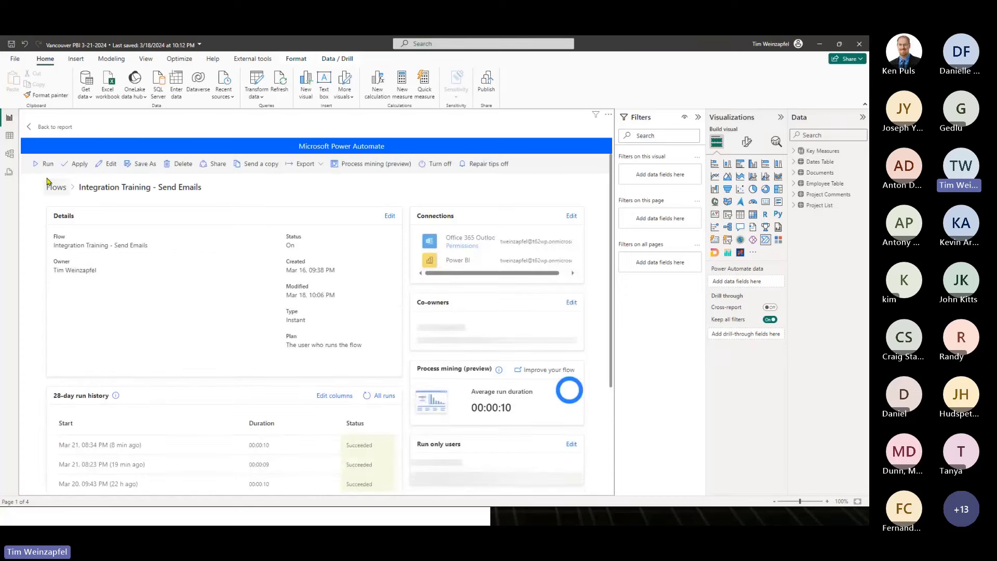
{"action": "left_click", "coordinate": [40, 127]}
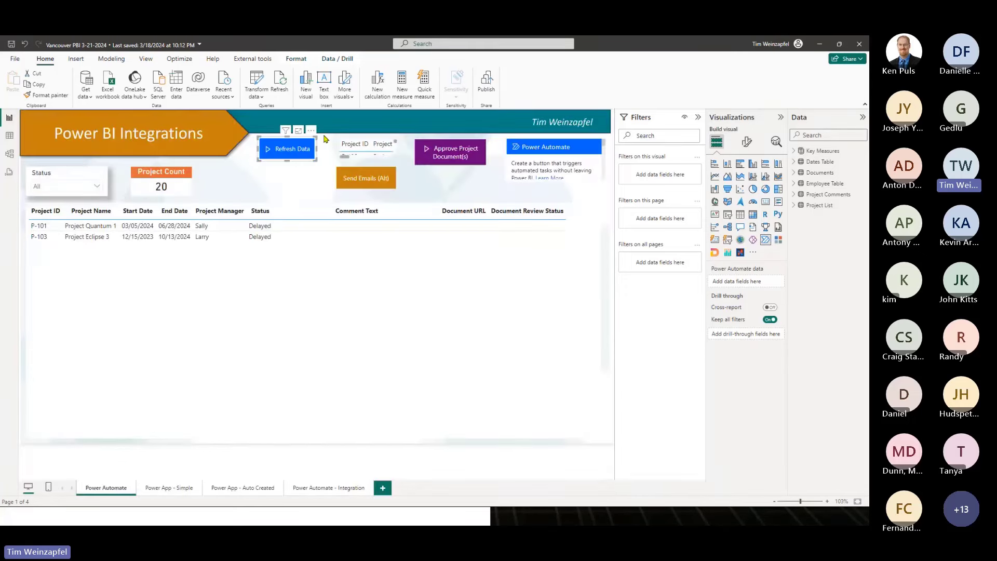
Step: From the Refresh Data button, open Refresh Power BI Report Flow, view the Refresh a dataset action's settings and connection, and return to the report
{"action": "left_click", "coordinate": [310, 130]}
{"action": "left_click", "coordinate": [331, 141]}
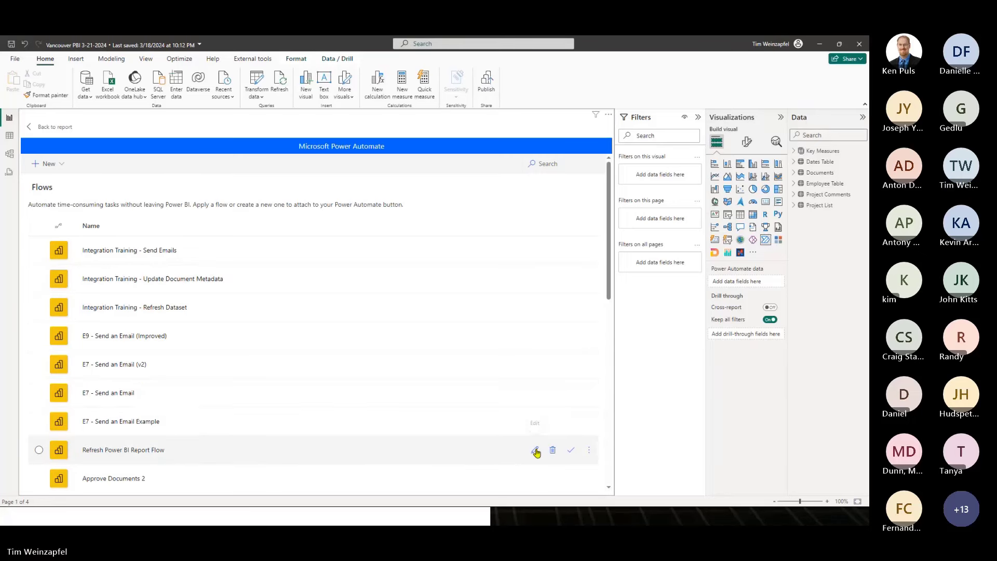
{"action": "left_click", "coordinate": [535, 450]}
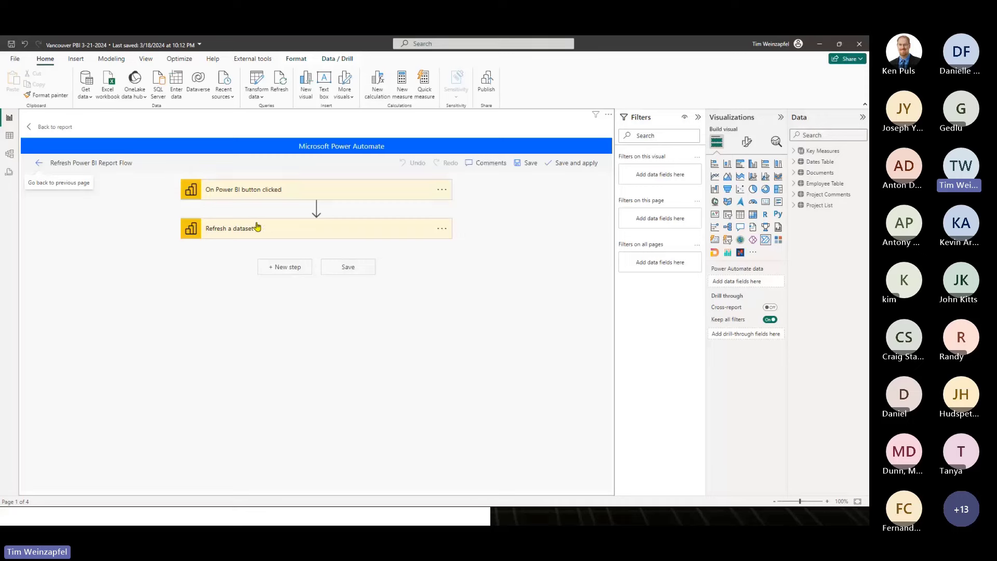
{"action": "left_click", "coordinate": [229, 228]}
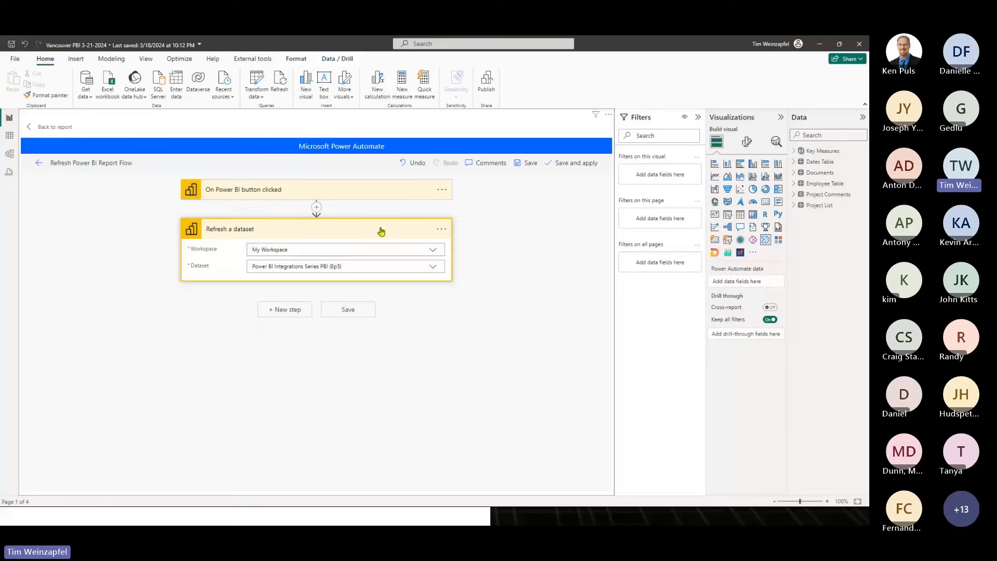
{"action": "left_click", "coordinate": [442, 228]}
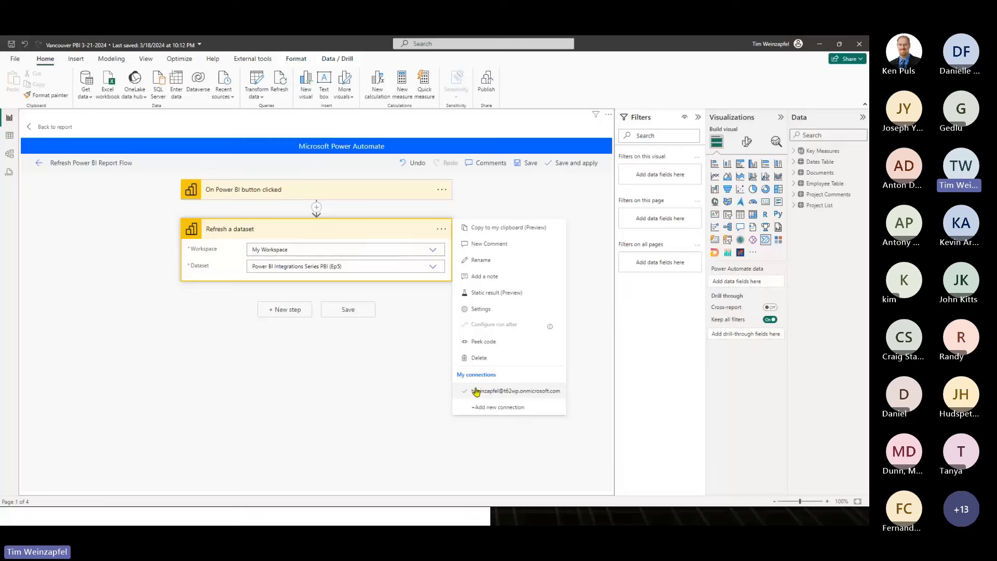
{"action": "left_click", "coordinate": [41, 130]}
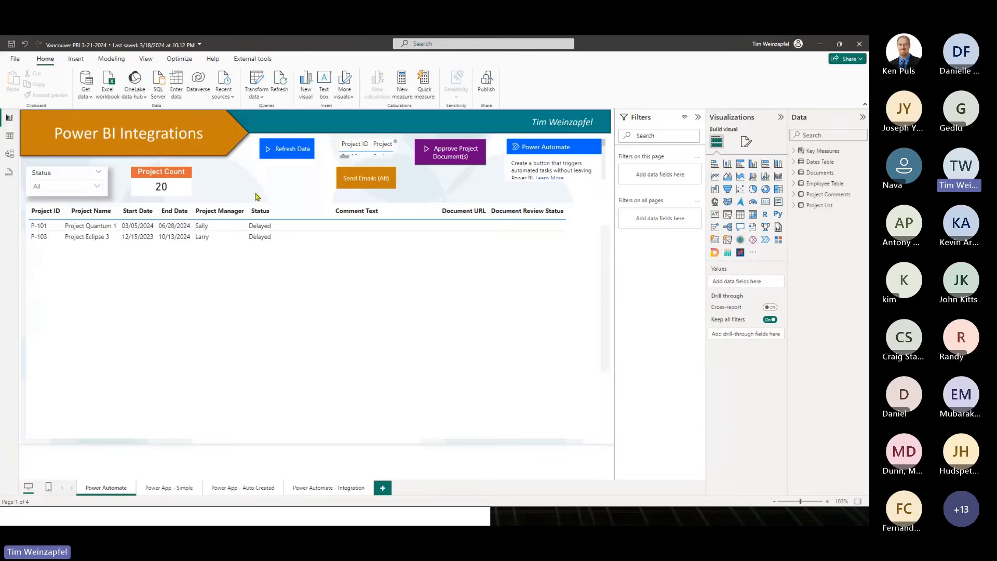
Step: Switch to the published report in the browser, view the Power Apps integration options of SharePoint's Project Comments list, and return to the report
{"action": "key", "text": "alt+Tab"}
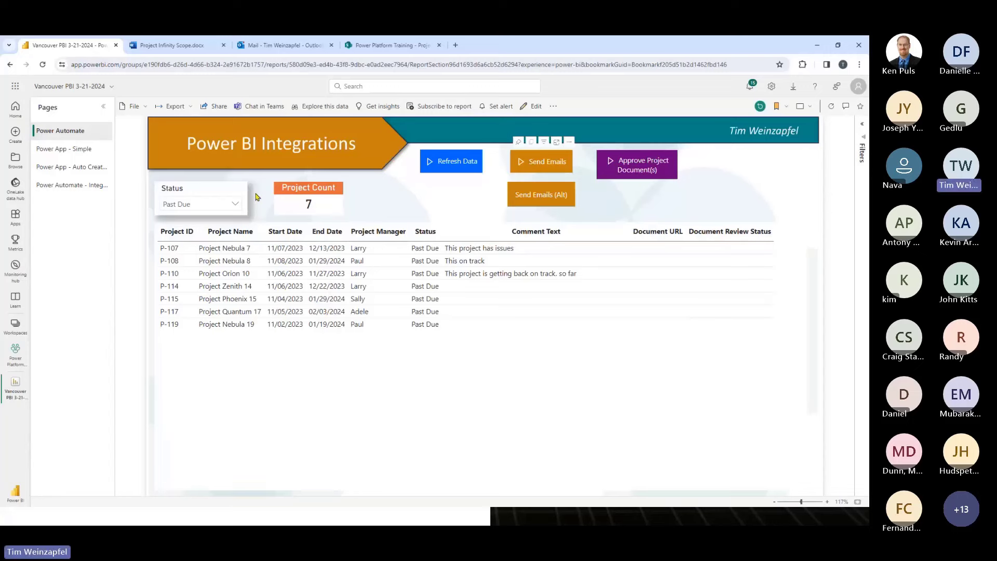
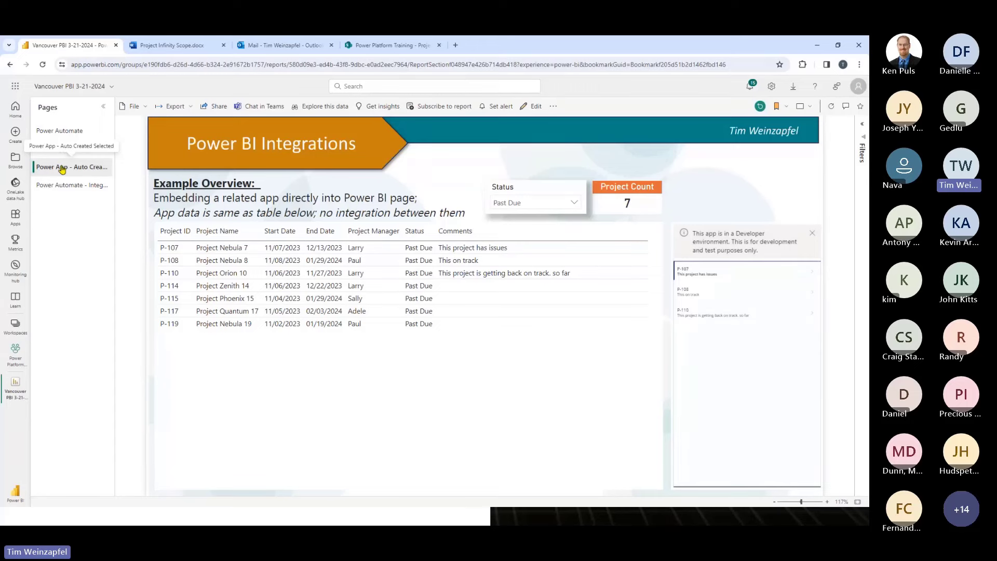
{"action": "left_click", "coordinate": [360, 47]}
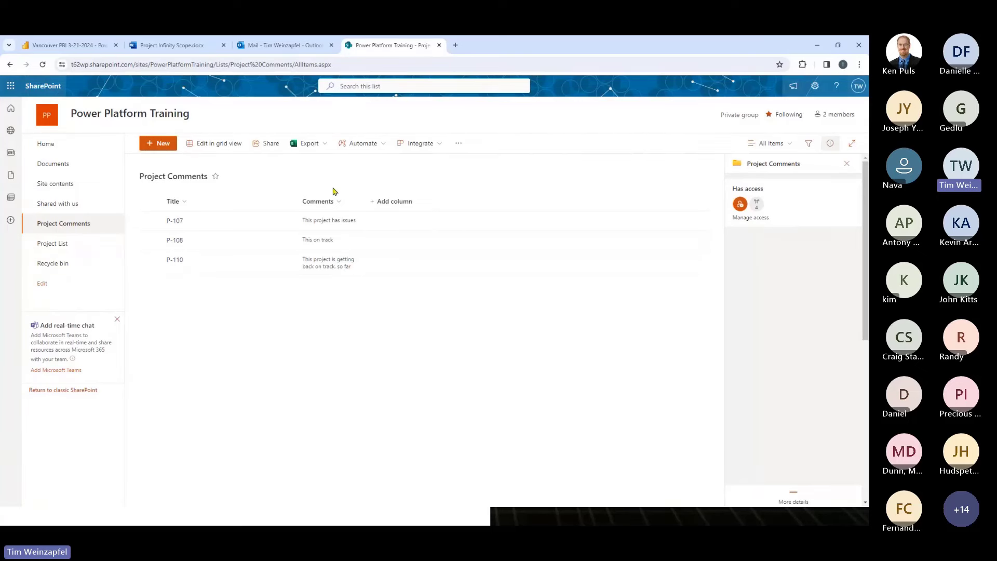
{"action": "left_click", "coordinate": [440, 146]}
{"action": "mouse_move", "coordinate": [432, 161]}
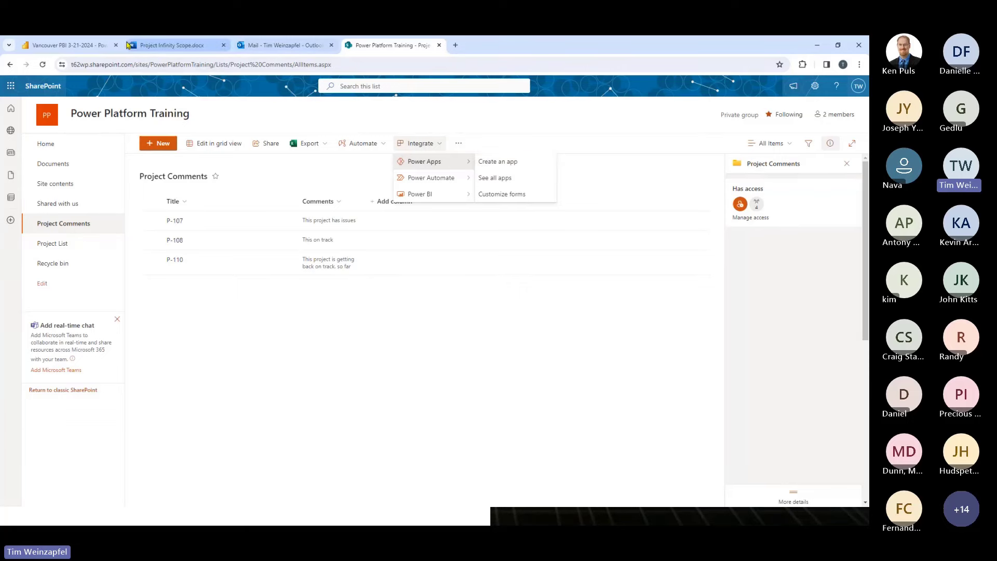
{"action": "left_click", "coordinate": [86, 46]}
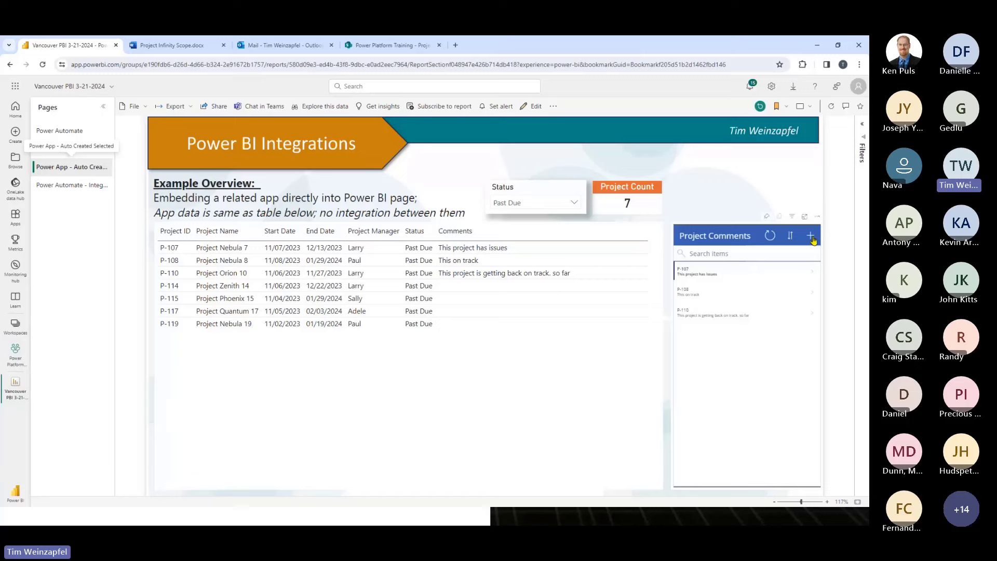
Step: View the P-107 record and its edit form in the embedded Project Comments app, and return to the item list
{"action": "left_click", "coordinate": [683, 267]}
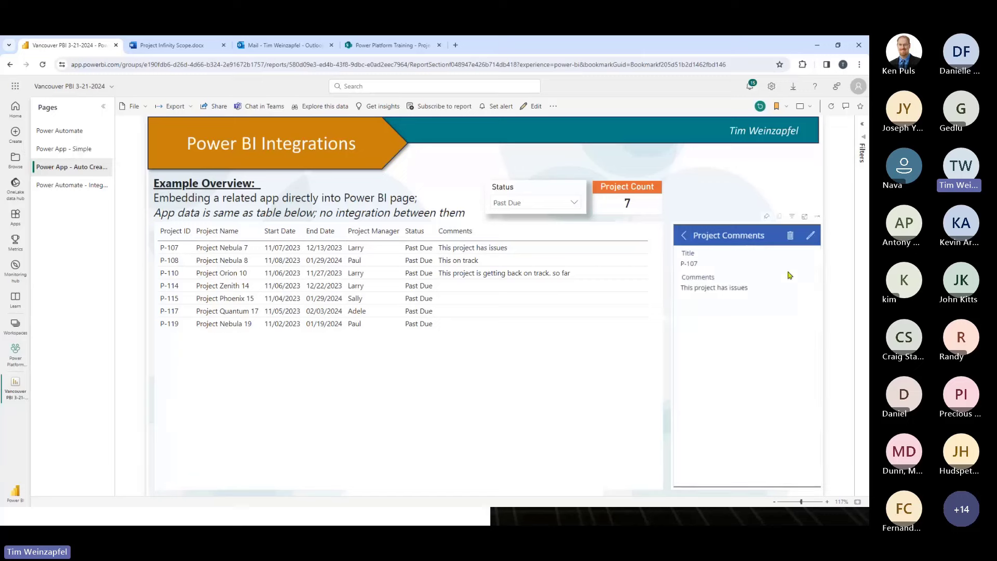
{"action": "left_click", "coordinate": [809, 235]}
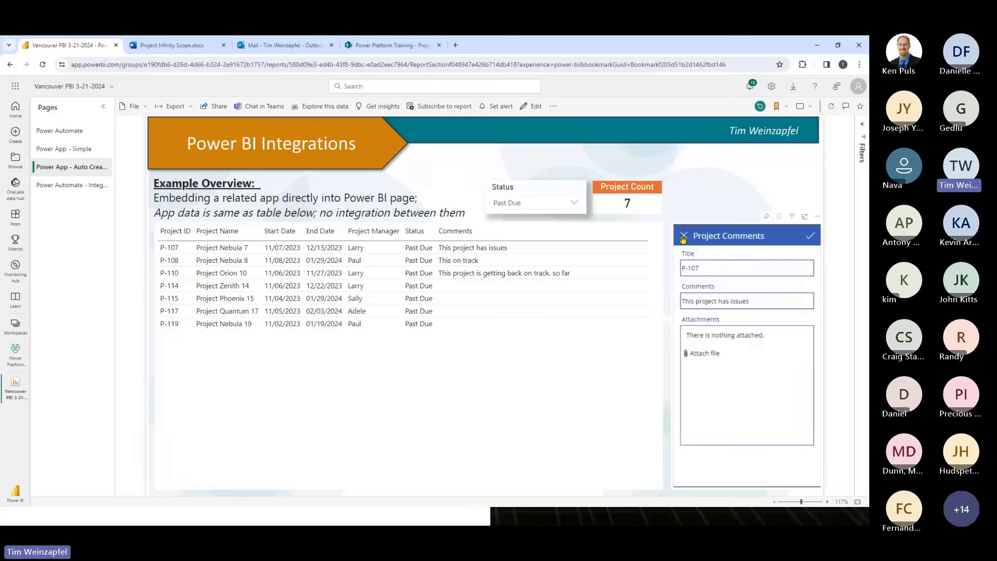
{"action": "left_click", "coordinate": [680, 236]}
{"action": "left_click", "coordinate": [681, 235]}
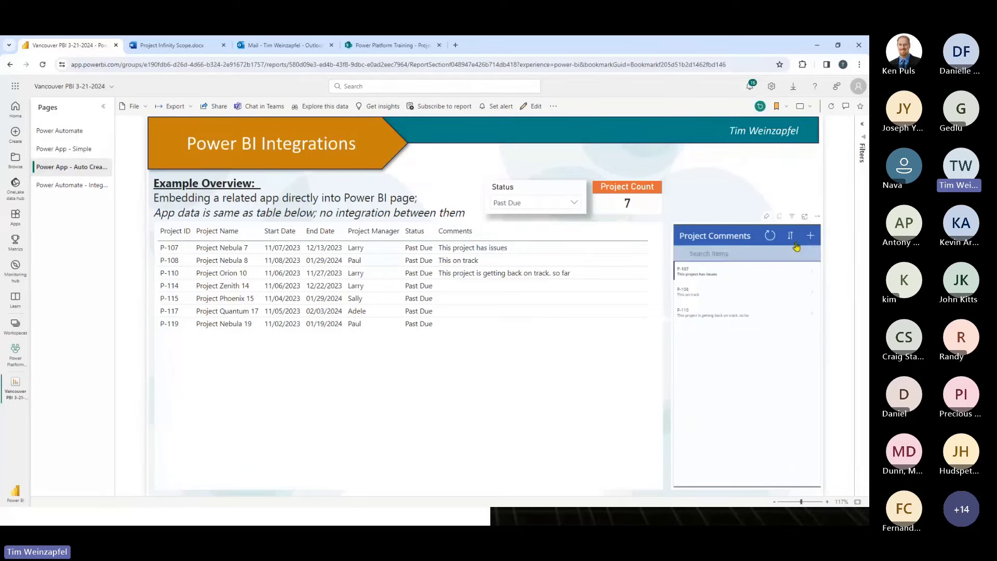
Step: Try adding a Project Comments record titled P-114a in the embedded app, and cancel the new entry
{"action": "left_click", "coordinate": [810, 235]}
{"action": "left_click", "coordinate": [703, 267]}
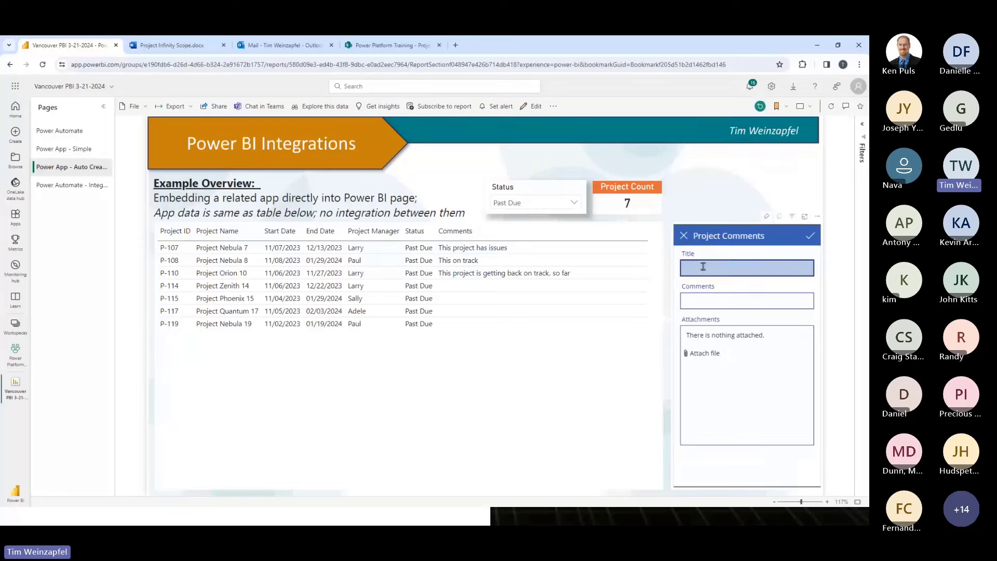
{"action": "type", "text": "P-114adfdf"}
{"action": "key", "text": "BackSpace"}
{"action": "key", "text": "BackSpace"}
{"action": "key", "text": "BackSpace"}
{"action": "key", "text": "BackSpace"}
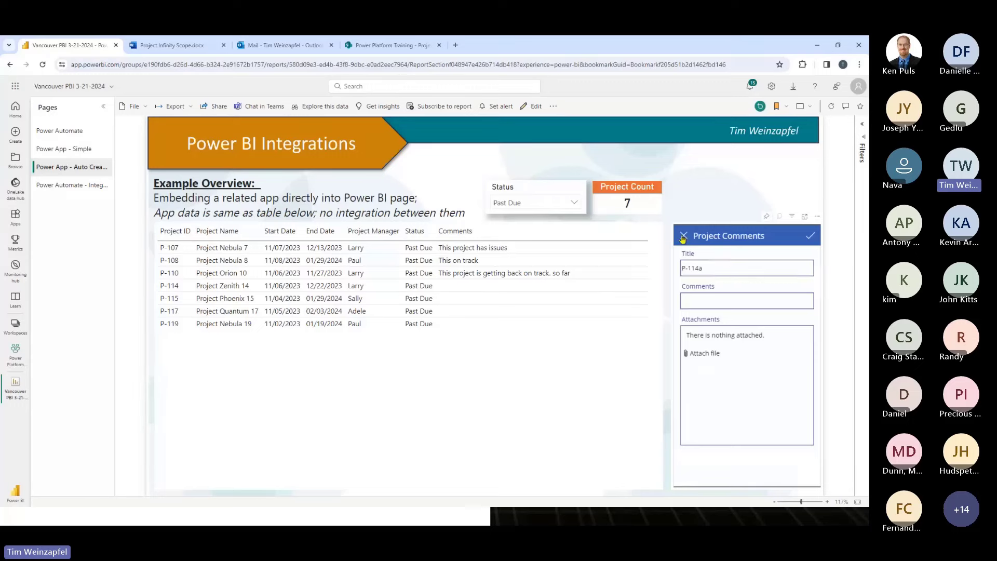
{"action": "left_click", "coordinate": [683, 236]}
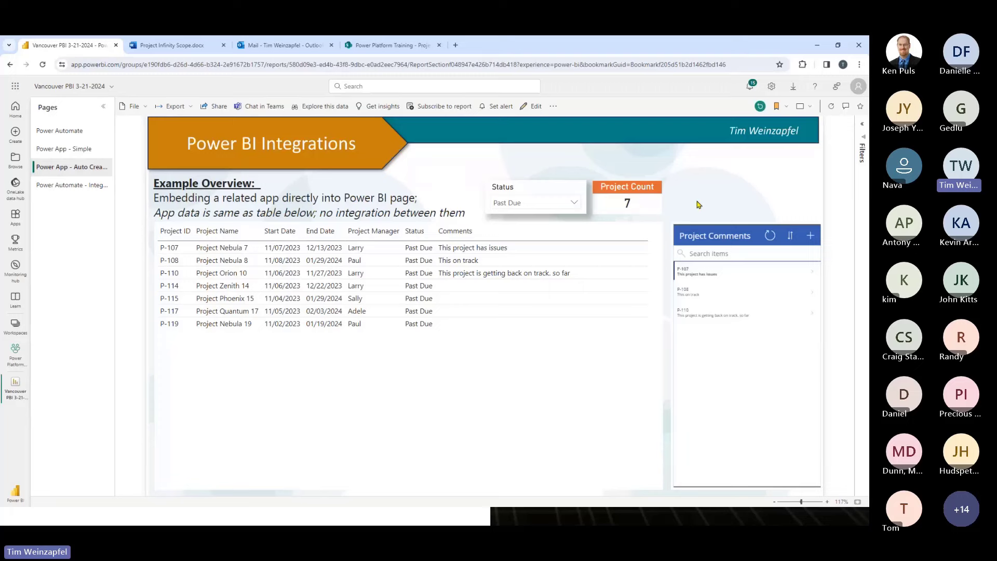
Step: On the Power Automate - Integration page, load P-107 into the Comment Editing App and append "Issues resolved" to its comment without saving
{"action": "left_click", "coordinate": [79, 186]}
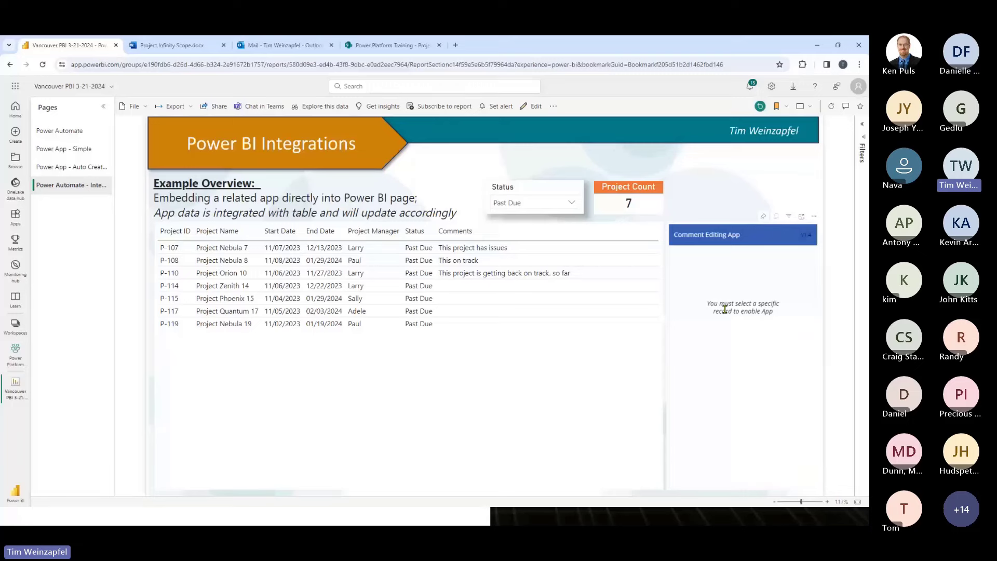
{"action": "left_click", "coordinate": [265, 252]}
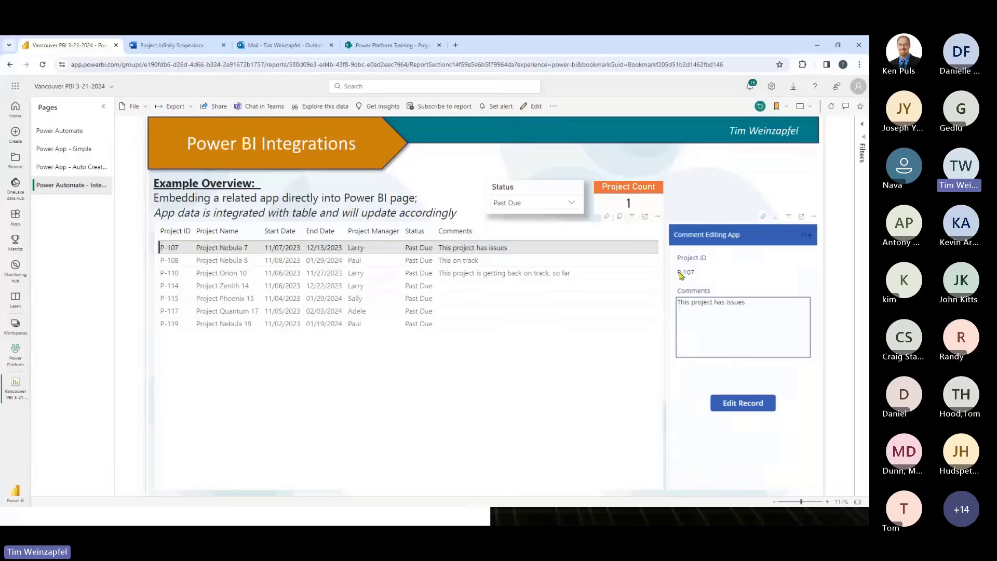
{"action": "left_click", "coordinate": [704, 302]}
{"action": "left_click", "coordinate": [761, 301]}
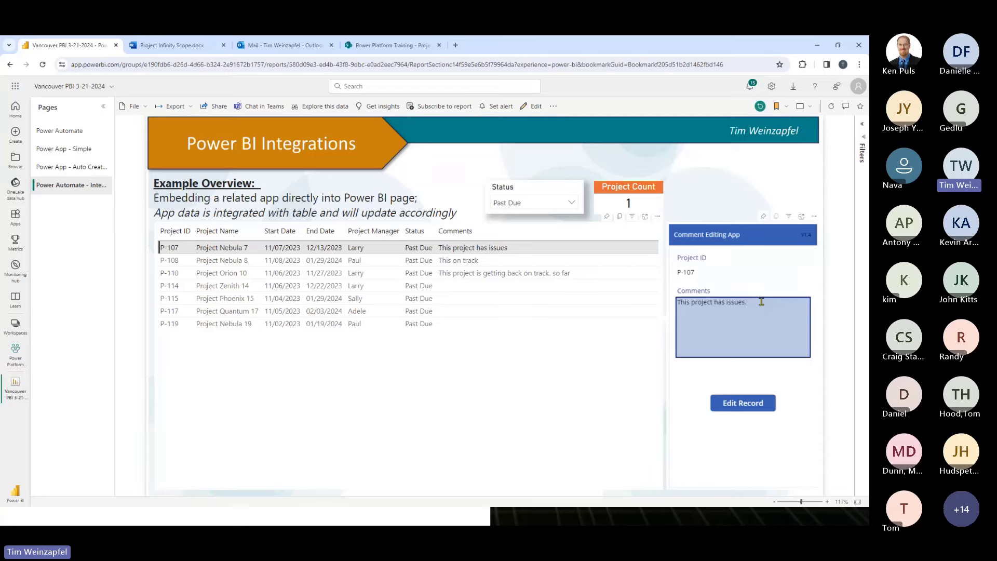
{"action": "type", "text": "Needs review."}
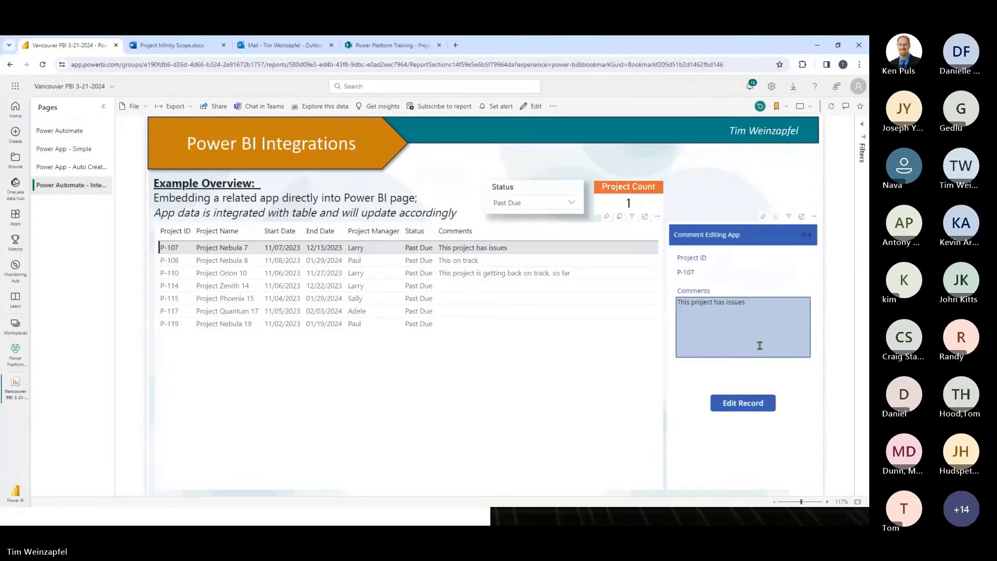
{"action": "left_click", "coordinate": [767, 306]}
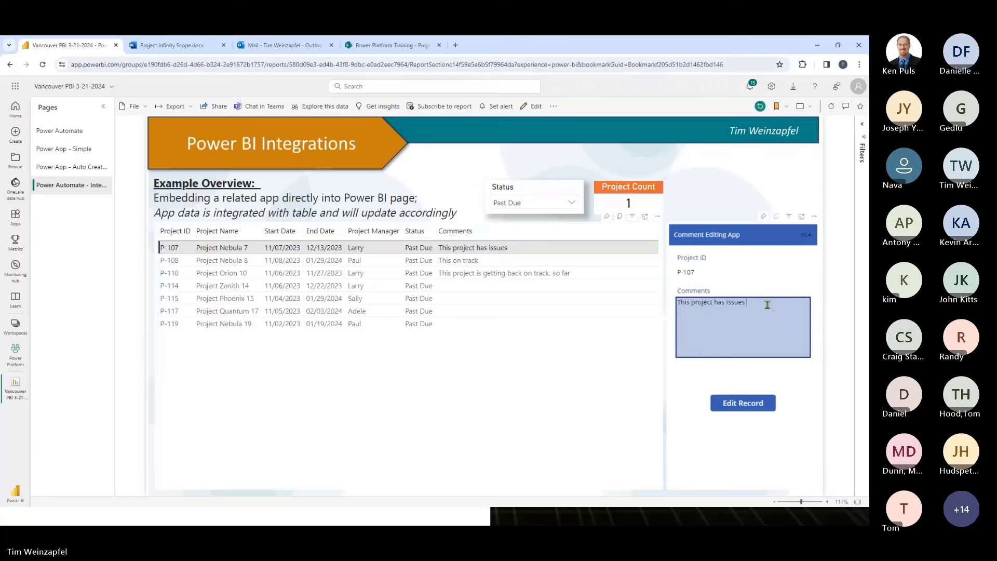
{"action": "type", "text": "Issues resolved"}
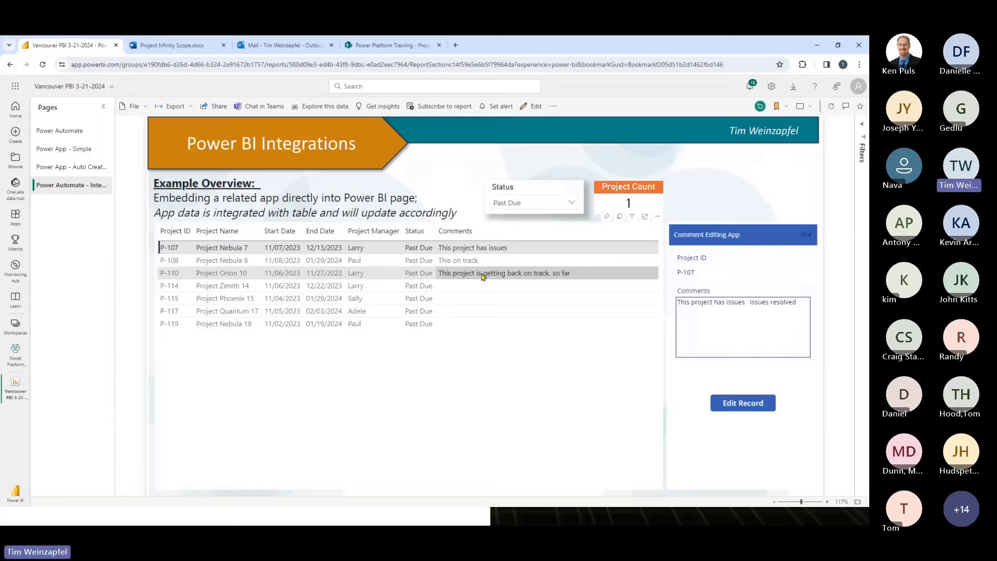
Step: Select projects P-108, P-107 and P-110 in the table to view each one's comment in the Comment Editing App
{"action": "left_click", "coordinate": [457, 262]}
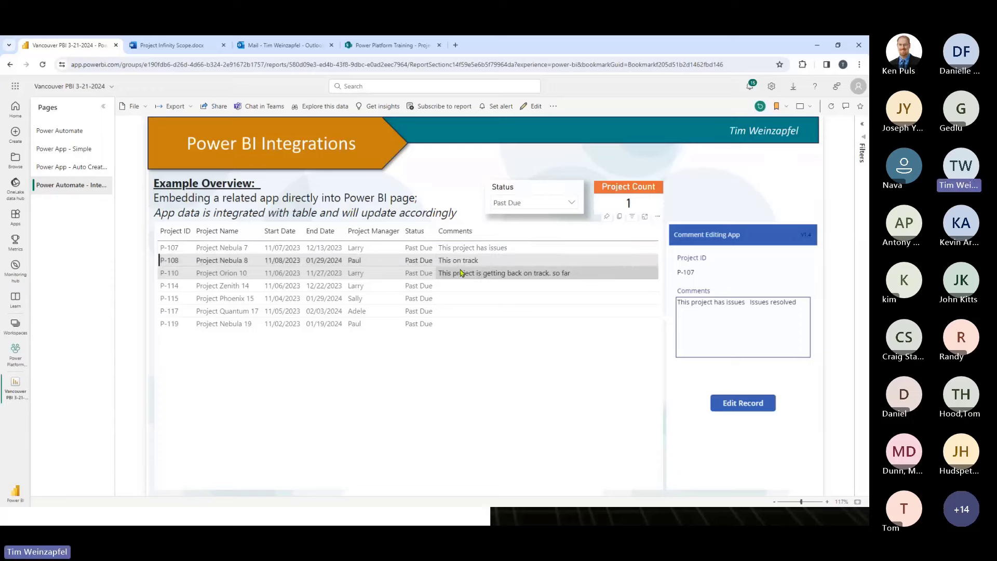
{"action": "left_click", "coordinate": [478, 251]}
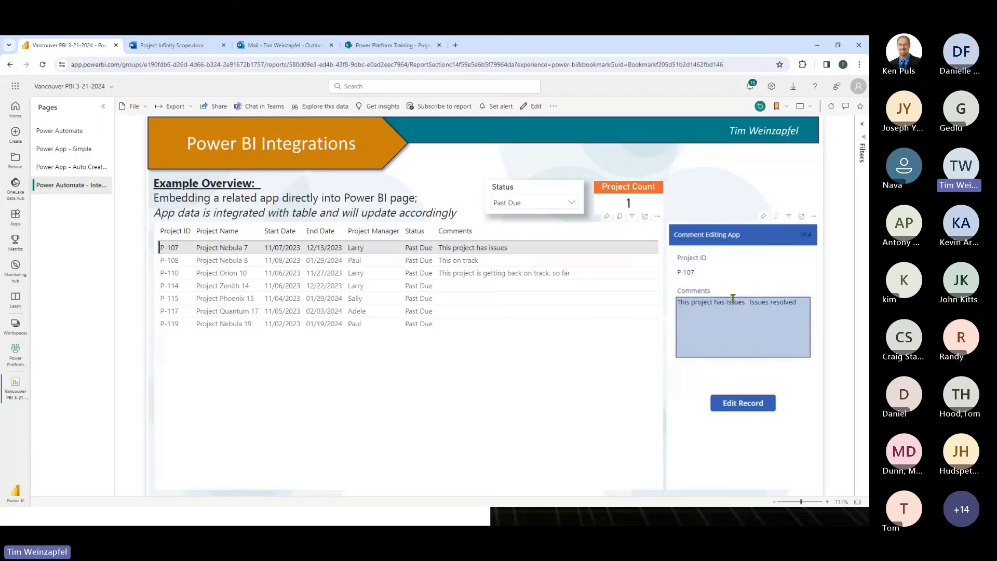
{"action": "left_click", "coordinate": [453, 260]}
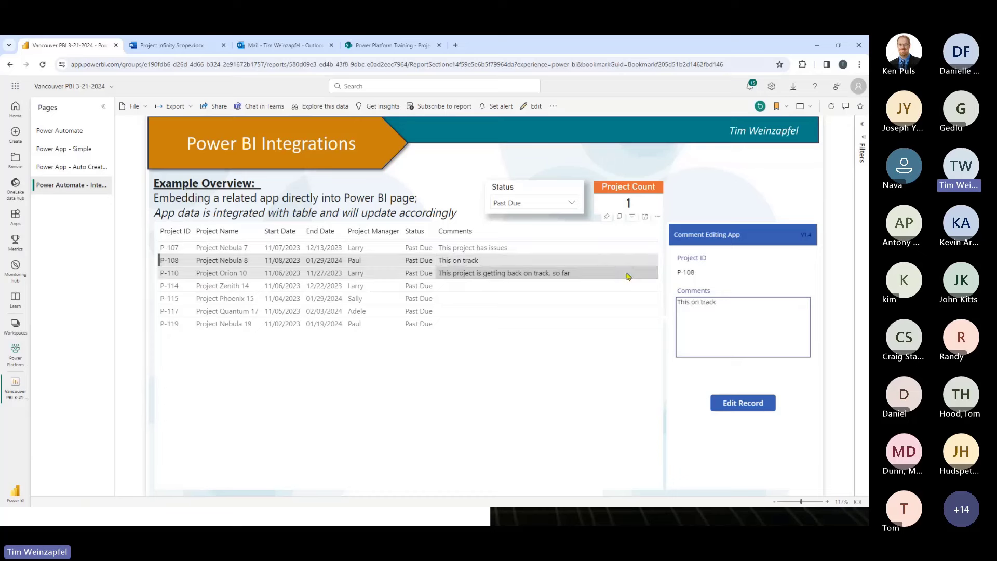
{"action": "left_click", "coordinate": [455, 277]}
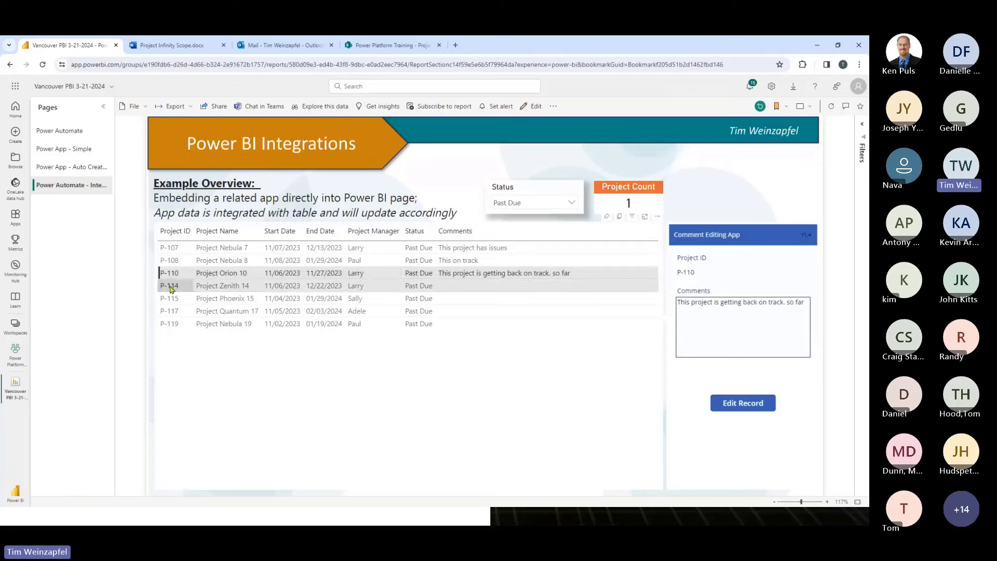
Step: Add the new comment "I need help." to project P-114 through the Comment Editing App
{"action": "left_click", "coordinate": [276, 287]}
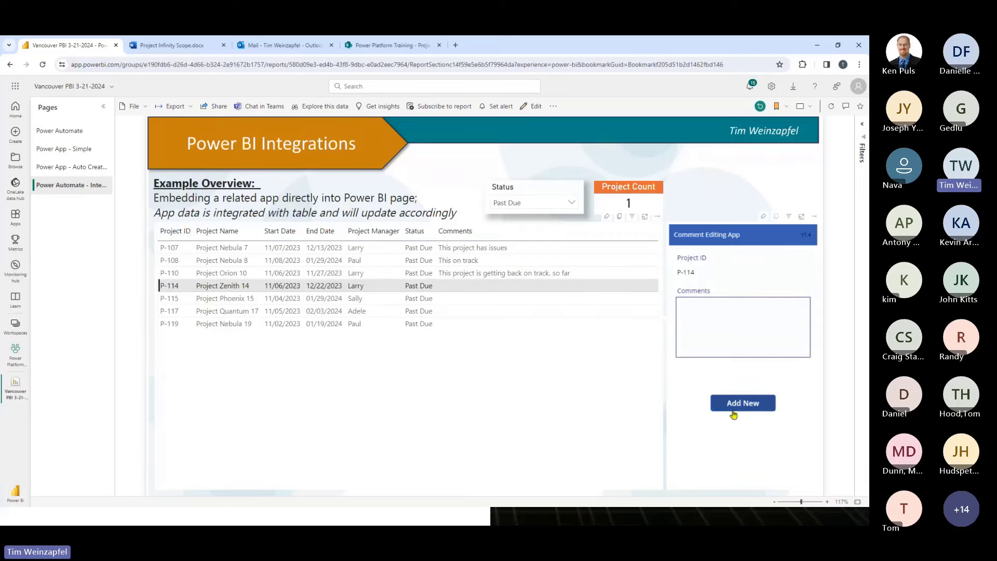
{"action": "left_click", "coordinate": [702, 313]}
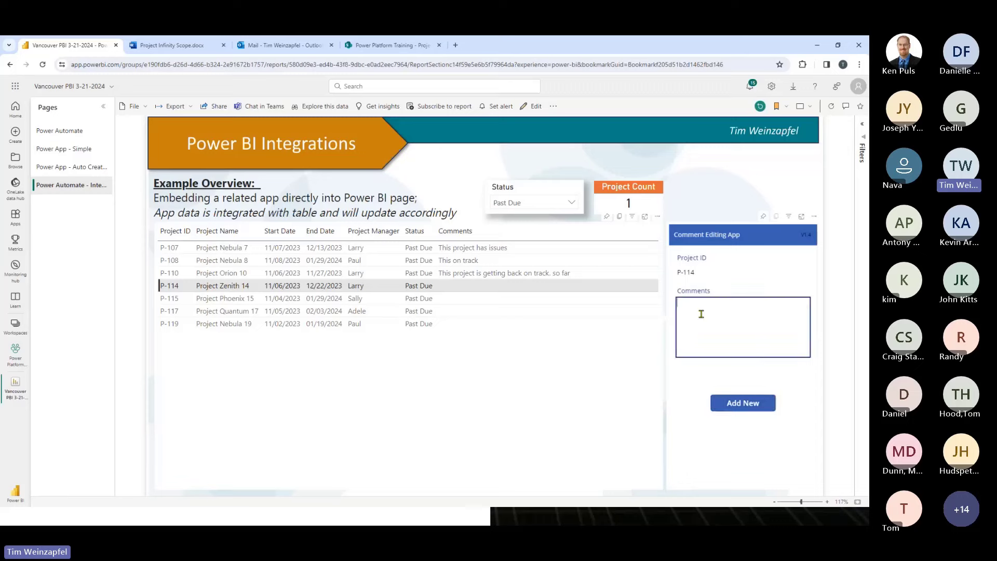
{"action": "type", "text": "I need help."}
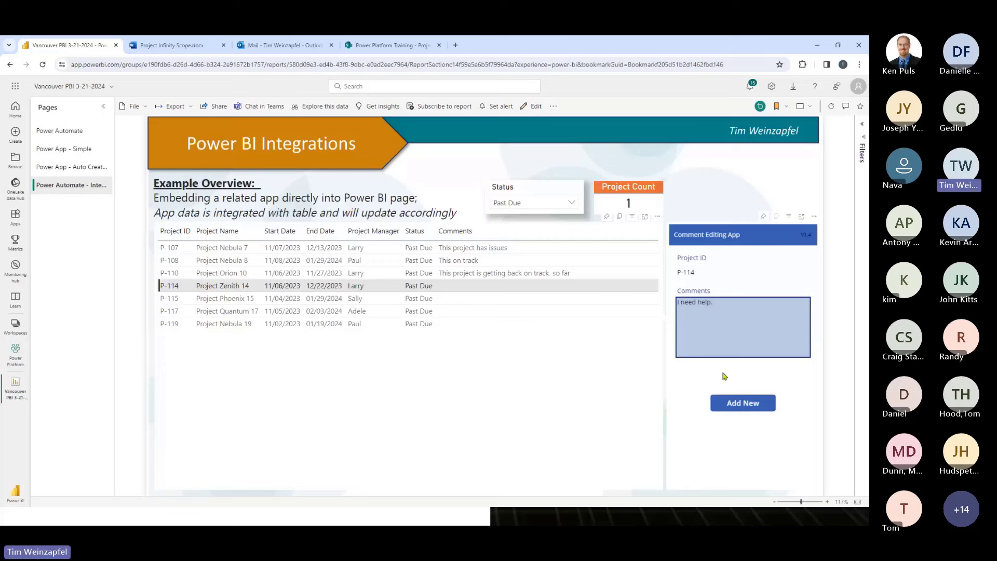
{"action": "left_click", "coordinate": [733, 405]}
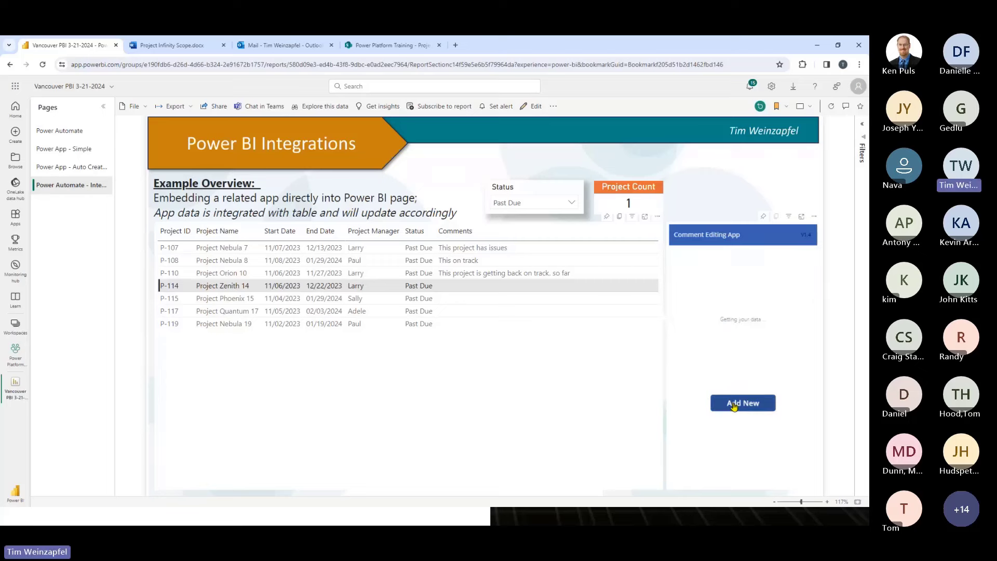
Step: Switch to the SharePoint Project Comments list and reload it to check for the new P-114 comment
{"action": "left_click", "coordinate": [357, 47]}
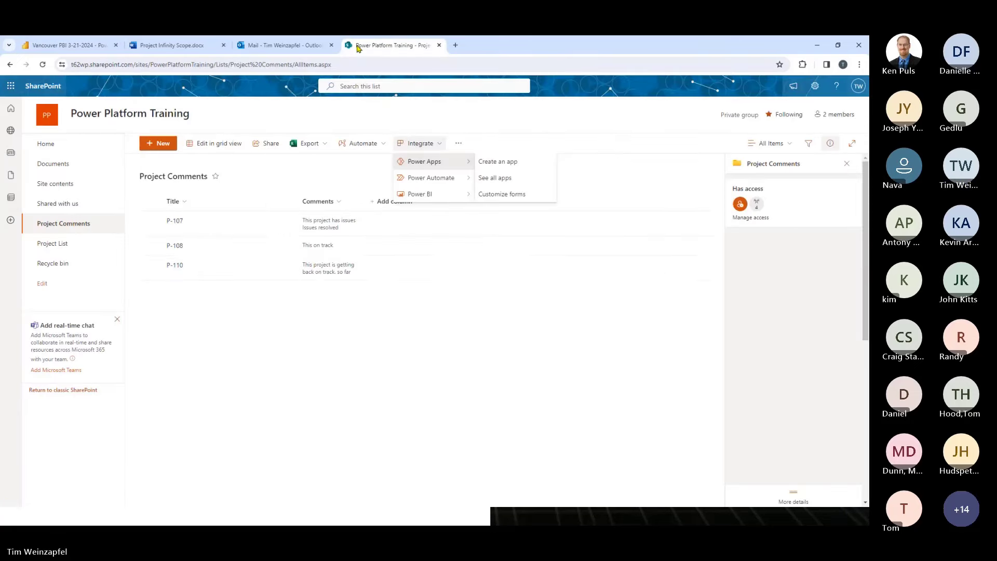
{"action": "left_click", "coordinate": [42, 67]}
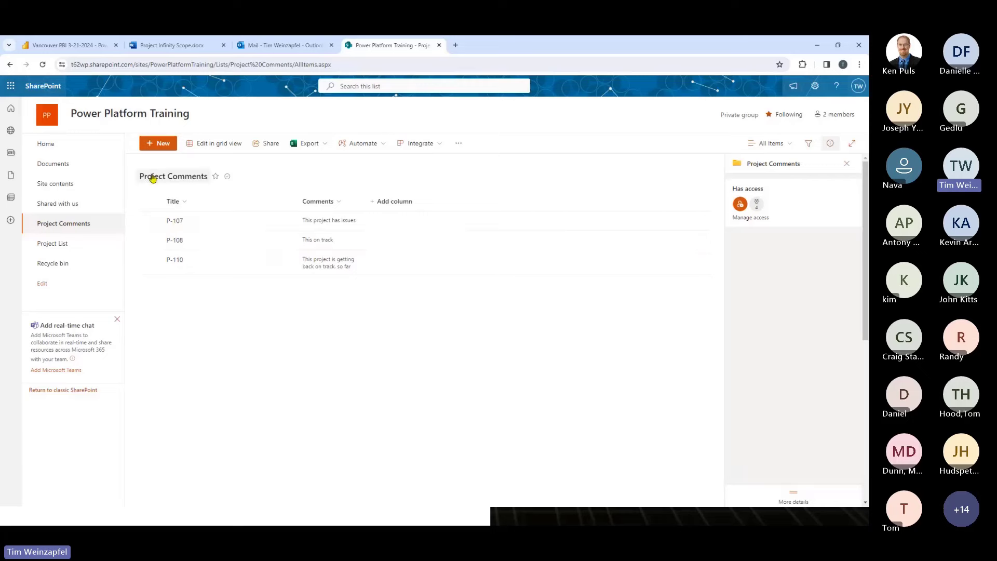
{"action": "left_click", "coordinate": [44, 65]}
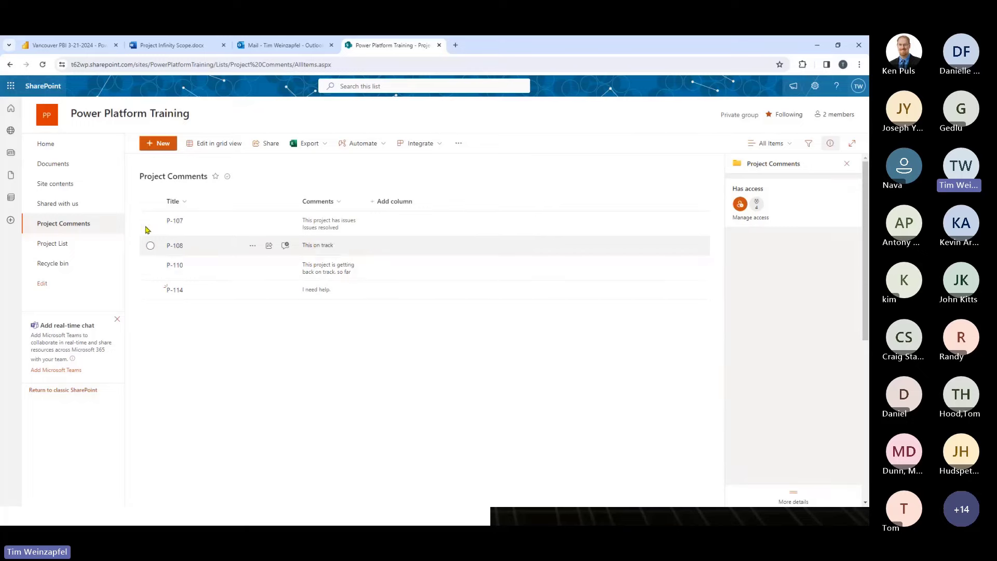
Step: Trigger the Refresh Data flow on the report's Power Automate page and return to the Power Automate - Integration page
{"action": "left_click", "coordinate": [78, 46]}
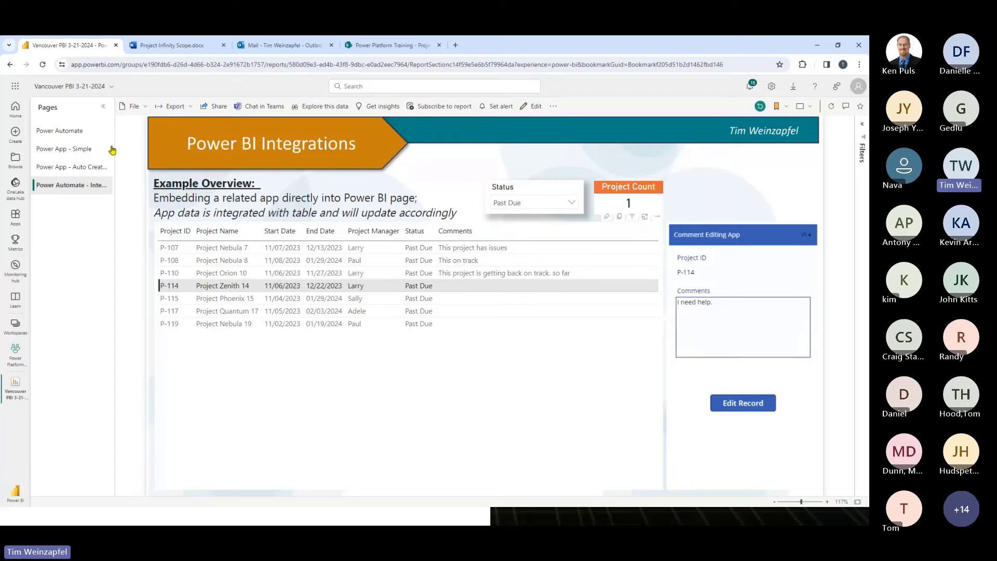
{"action": "left_click", "coordinate": [72, 131]}
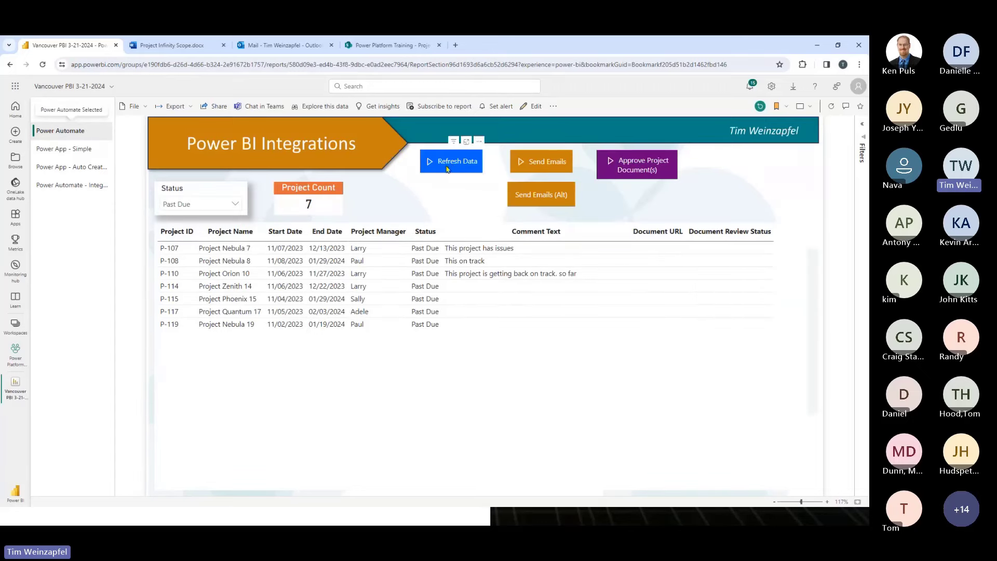
{"action": "left_click", "coordinate": [445, 167]}
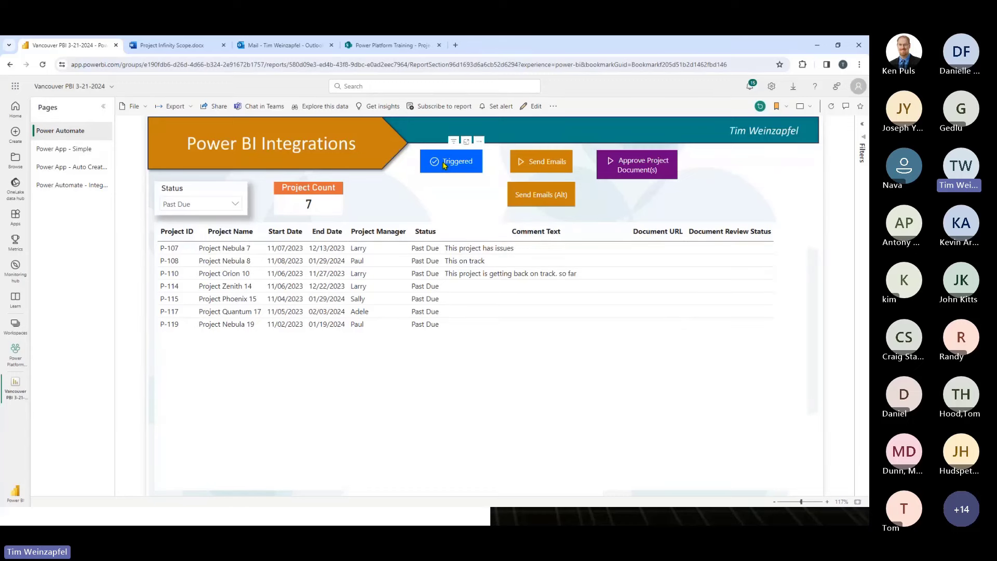
{"action": "left_click", "coordinate": [60, 185]}
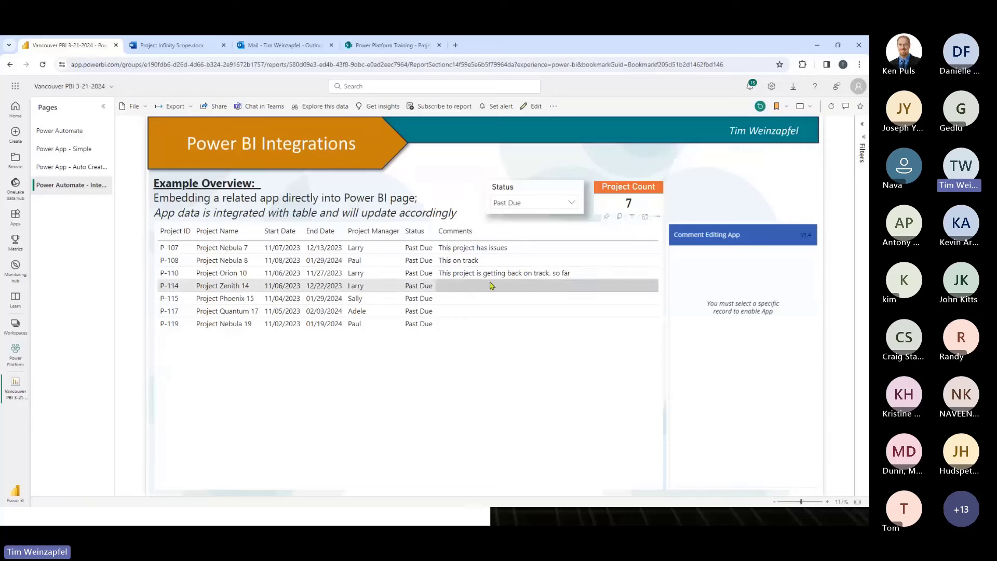
{"action": "left_click", "coordinate": [408, 231]}
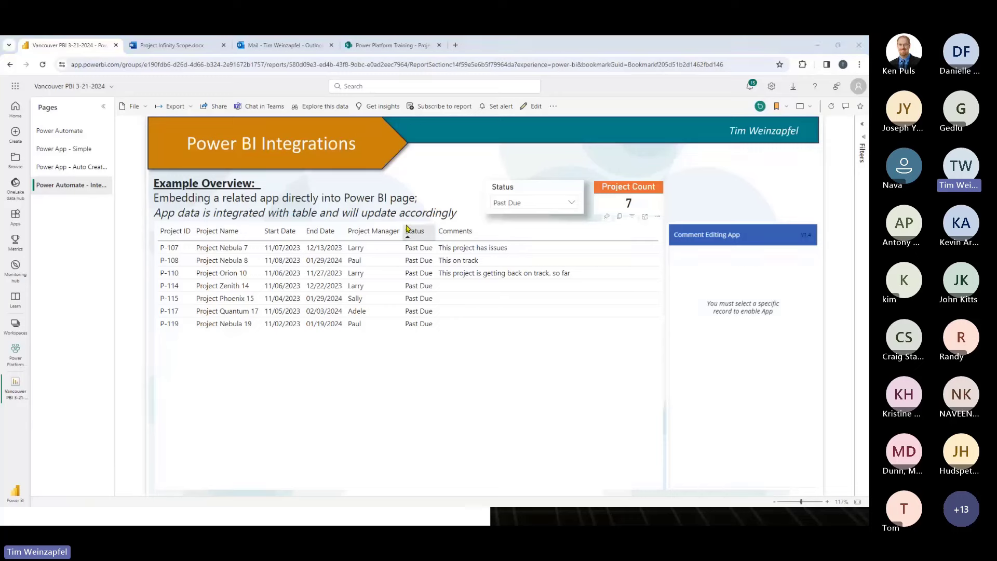
Step: Switch to Power BI Desktop and add a new report page with an enlarged Power Apps visual near its middle
{"action": "key", "text": "alt+Tab"}
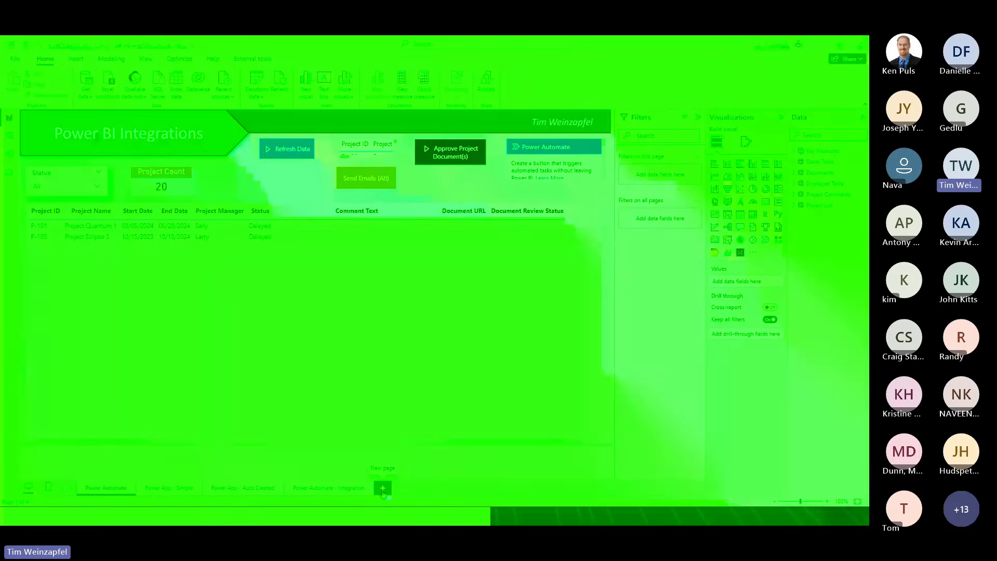
{"action": "left_click", "coordinate": [384, 489]}
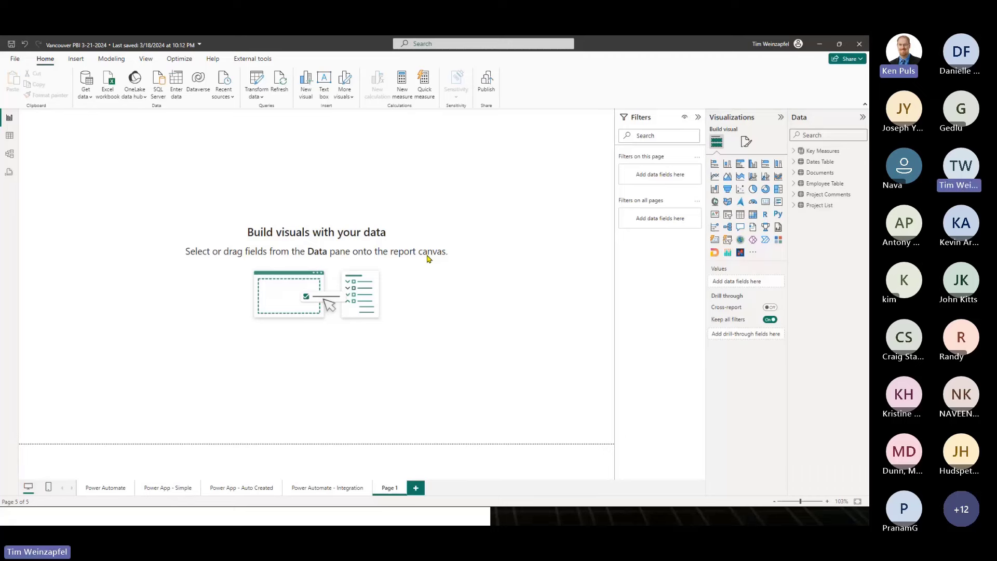
{"action": "left_click", "coordinate": [753, 240]}
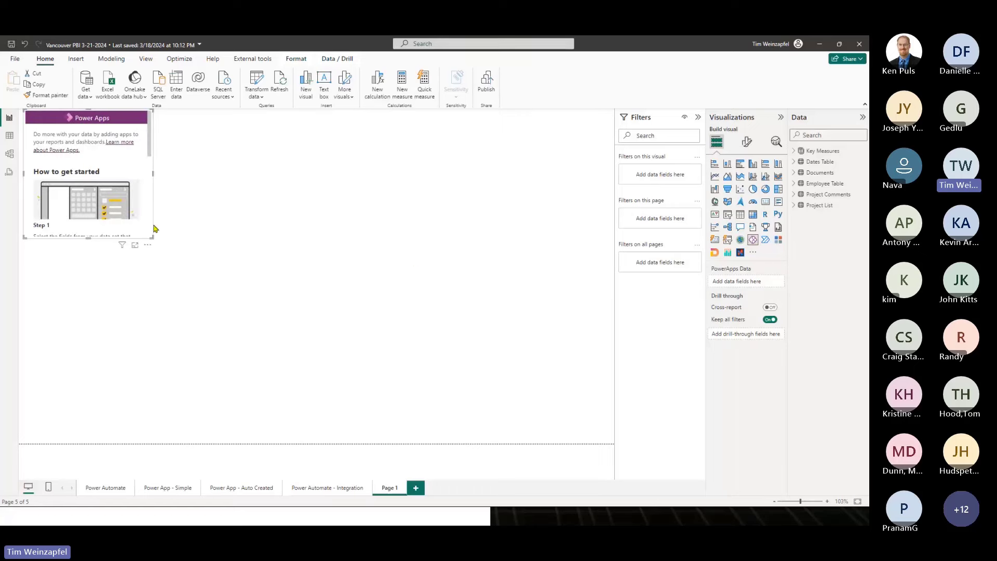
{"action": "left_click_drag", "start_coordinate": [159, 228], "coordinate": [381, 341]}
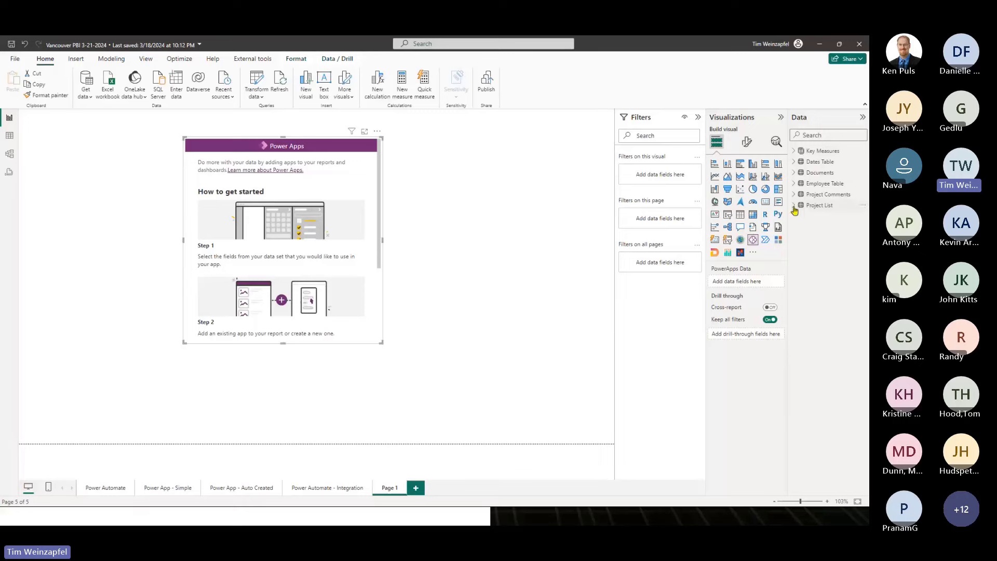
Step: Add the Email and Employee Name fields from the Employee Table to the Power Apps visual
{"action": "left_click", "coordinate": [794, 185]}
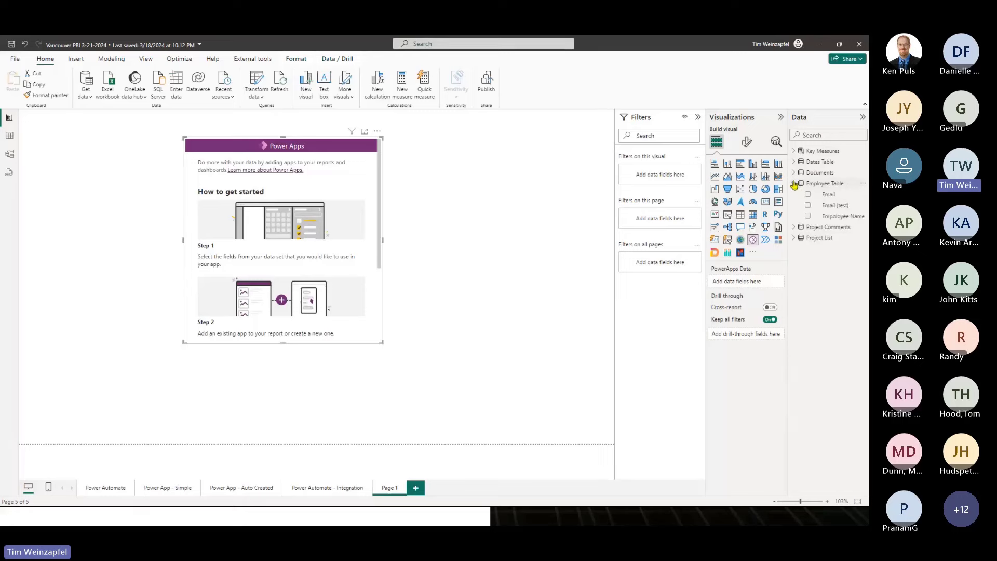
{"action": "left_click", "coordinate": [821, 194]}
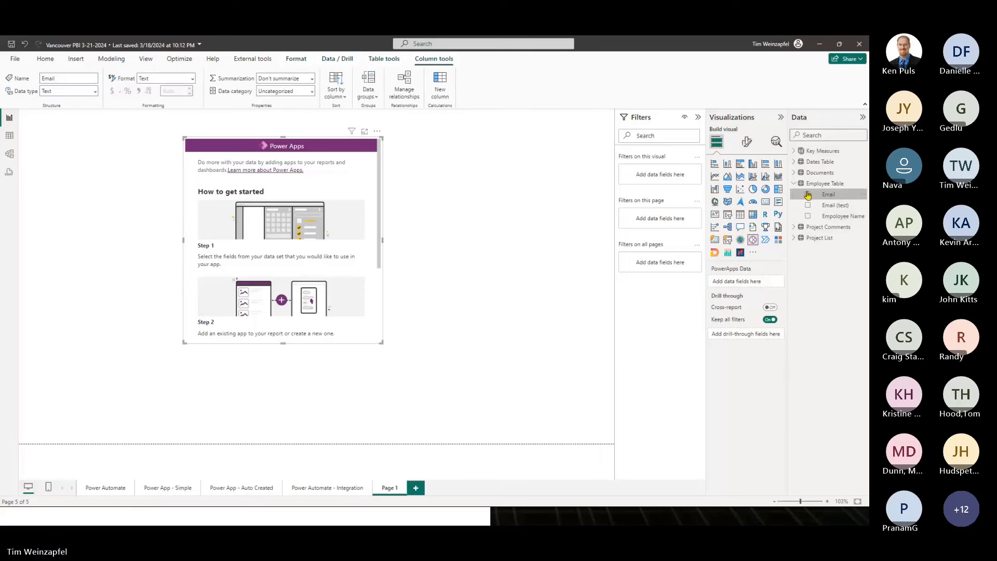
{"action": "left_click", "coordinate": [807, 194]}
{"action": "left_click", "coordinate": [808, 216]}
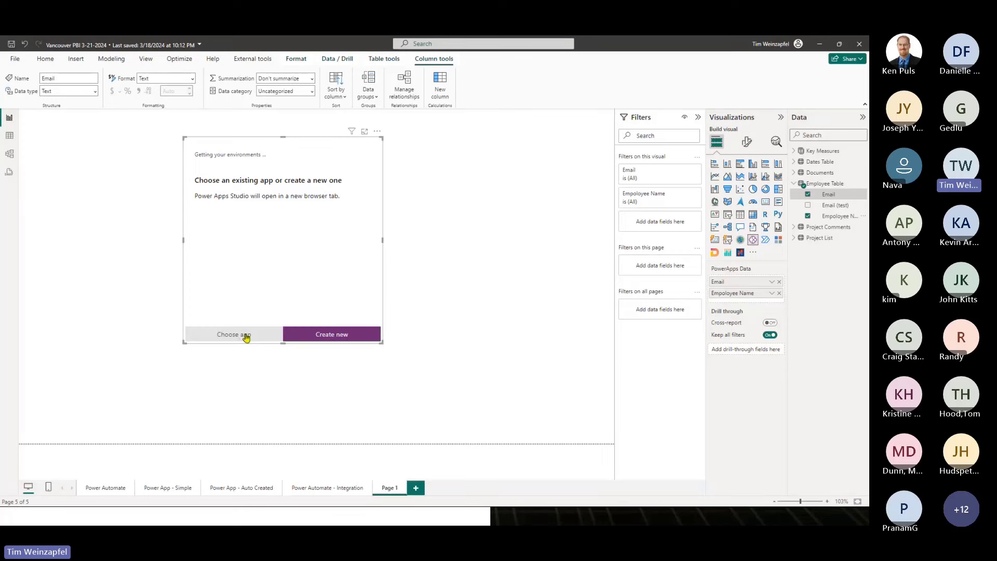
Step: Create a new app from the Power Apps visual, open it in Power Apps Studio and skip the welcome screen
{"action": "left_click", "coordinate": [340, 337]}
{"action": "left_click", "coordinate": [340, 336]}
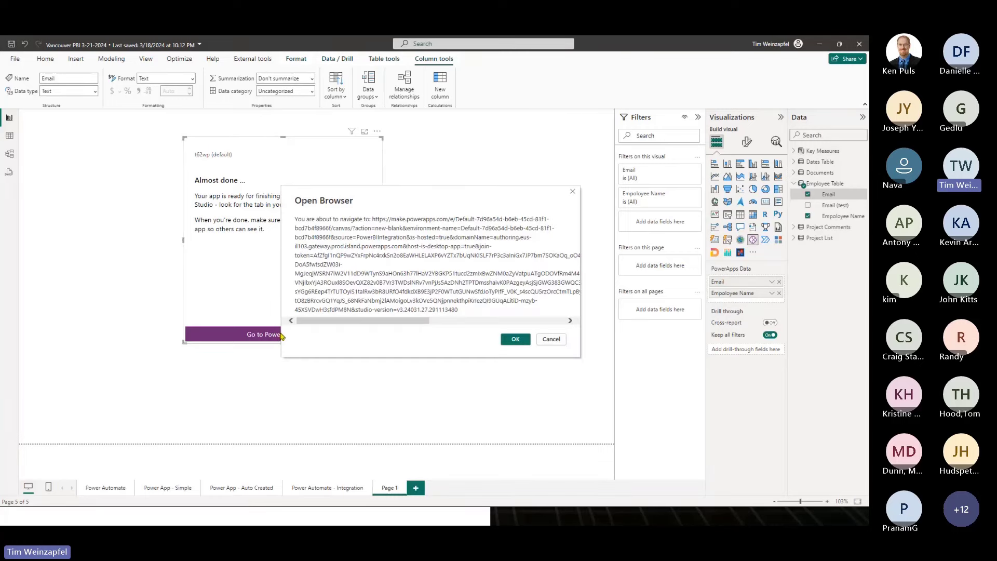
{"action": "left_click", "coordinate": [514, 340]}
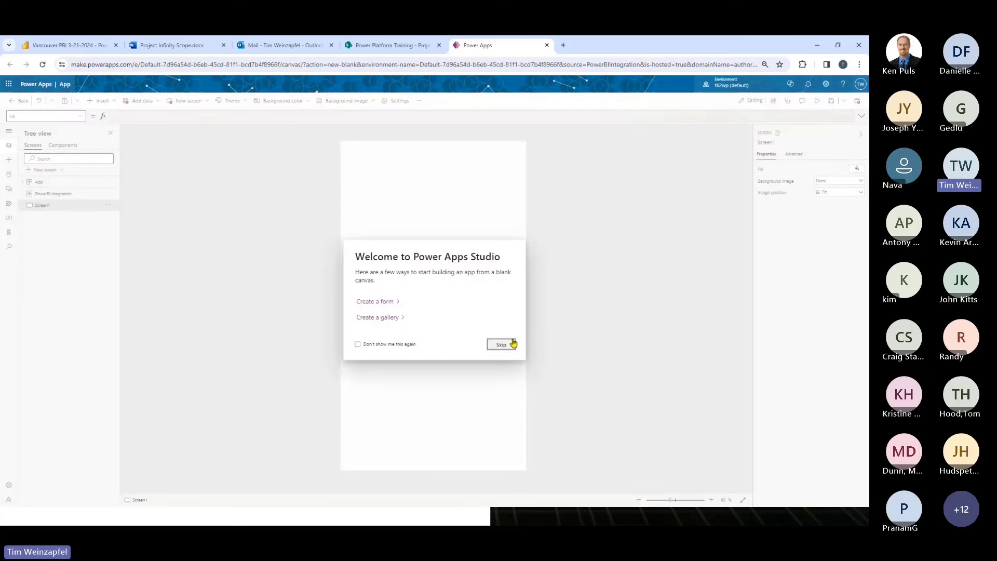
{"action": "left_click", "coordinate": [501, 345]}
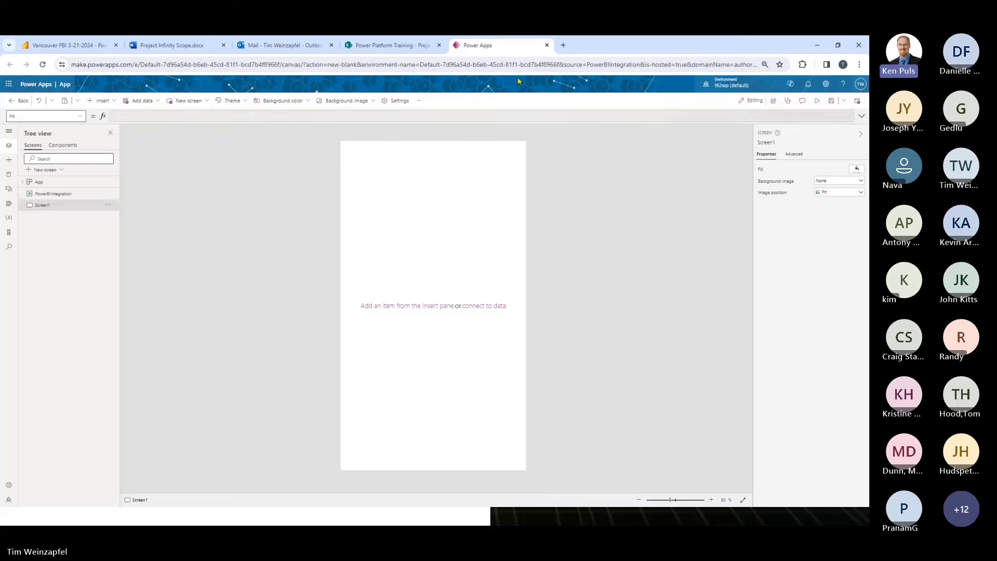
Step: Close the new app without saving, look at the Power Apps visual in Power BI Desktop, and return to the online report
{"action": "left_click", "coordinate": [546, 46]}
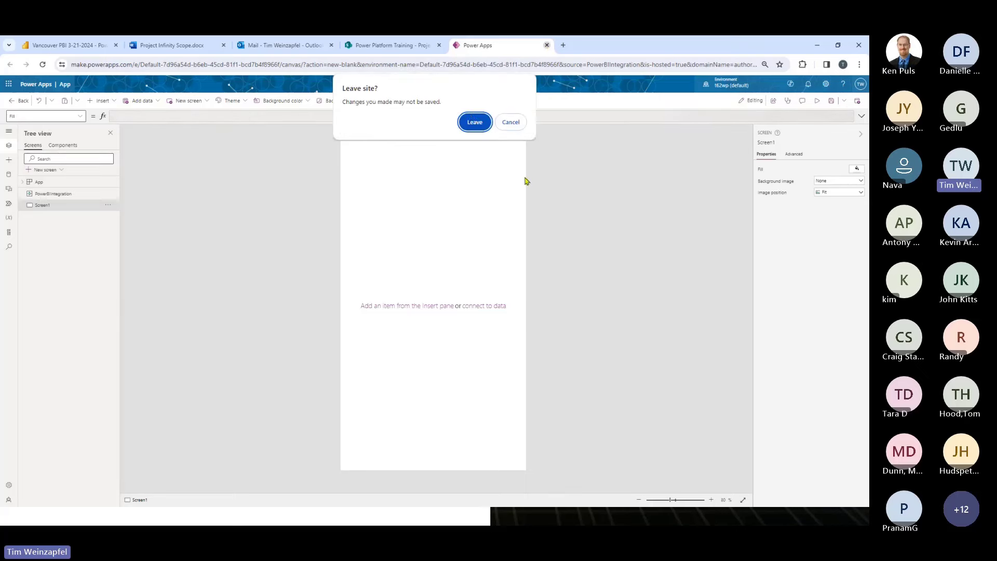
{"action": "left_click", "coordinate": [474, 122]}
{"action": "left_click", "coordinate": [93, 46]}
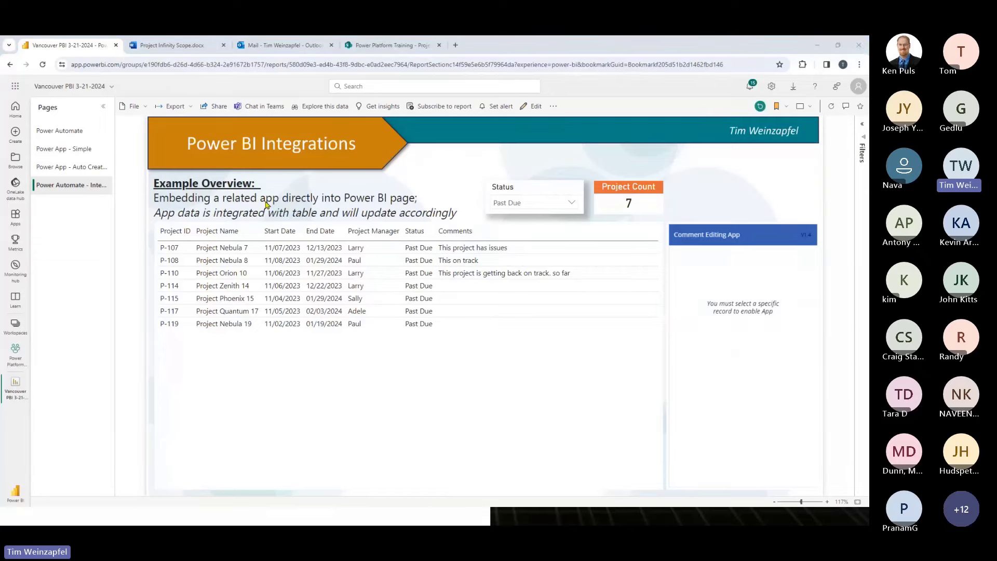
{"action": "key", "text": "alt+Tab"}
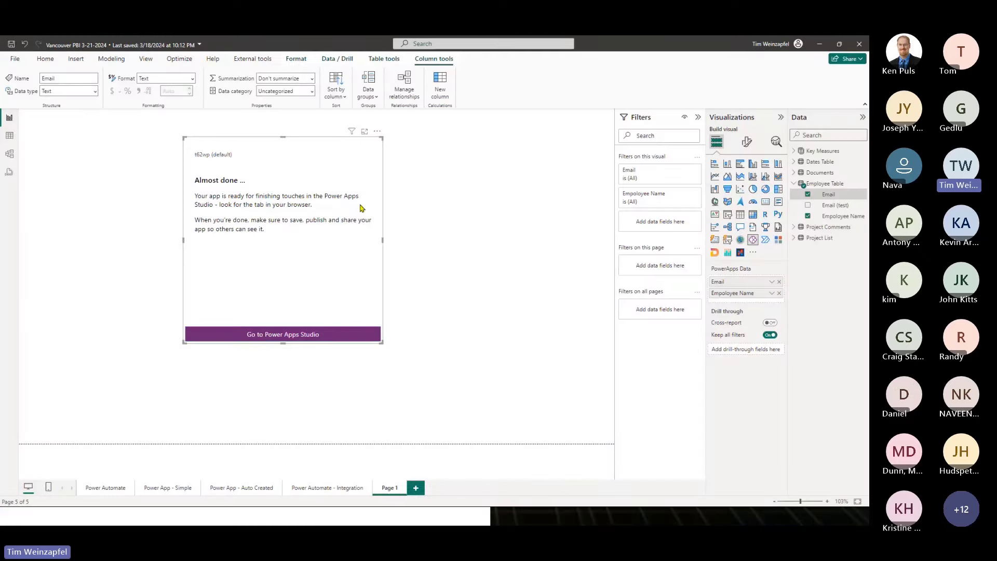
{"action": "key", "text": "alt+Tab"}
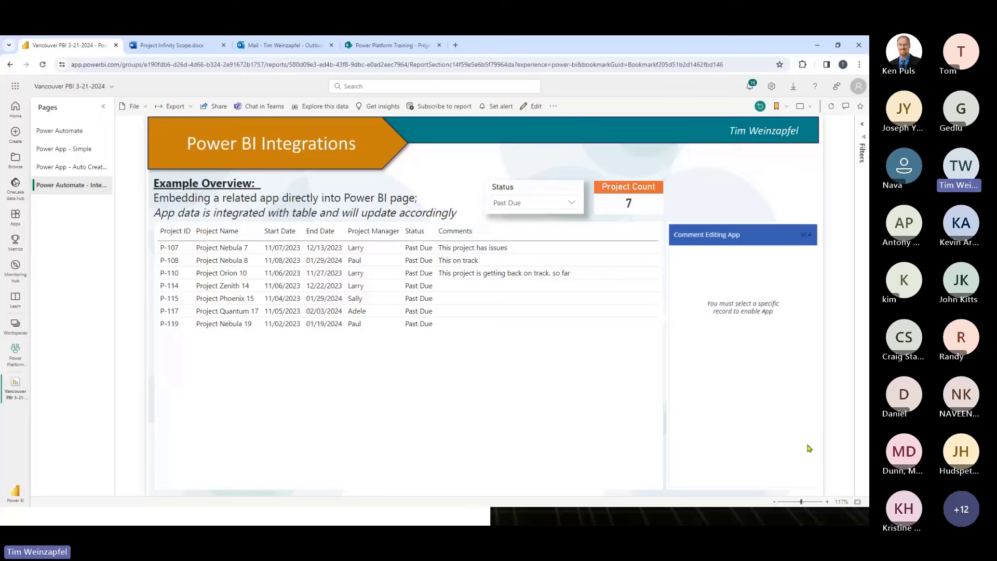
Step: Open the online report for editing and add a new page with a large, centred Power Apps visual
{"action": "left_click", "coordinate": [535, 107]}
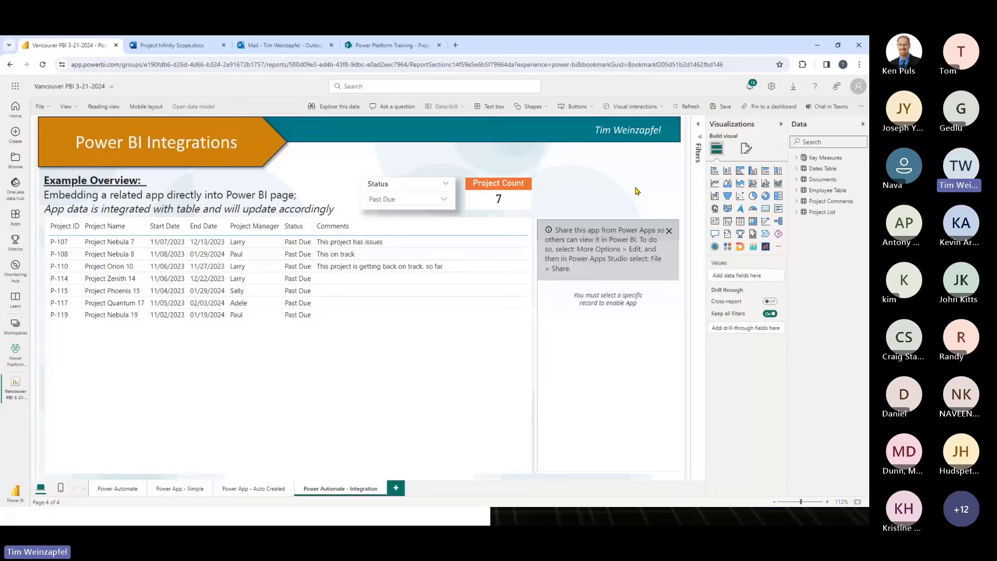
{"action": "left_click", "coordinate": [396, 488]}
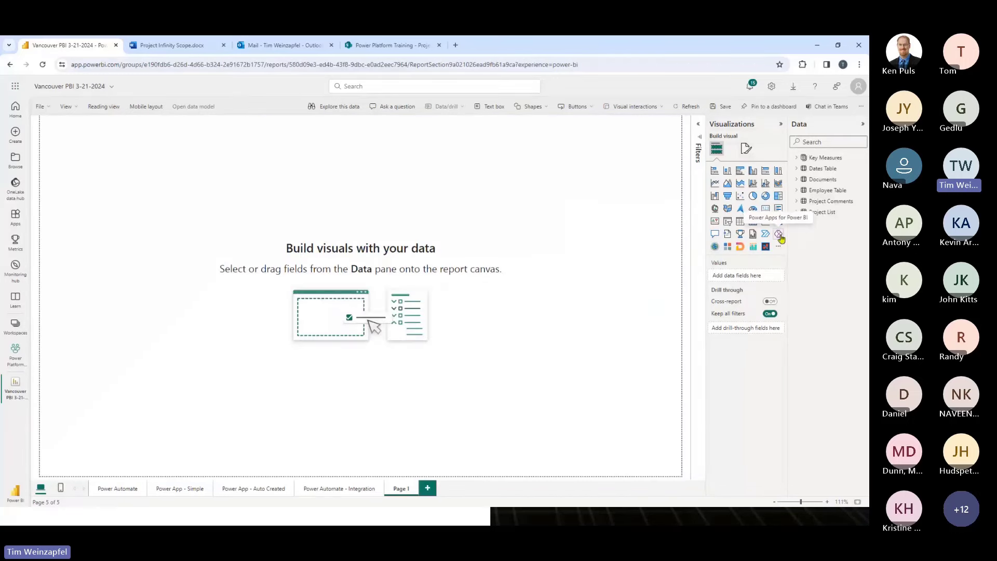
{"action": "left_click", "coordinate": [779, 235]}
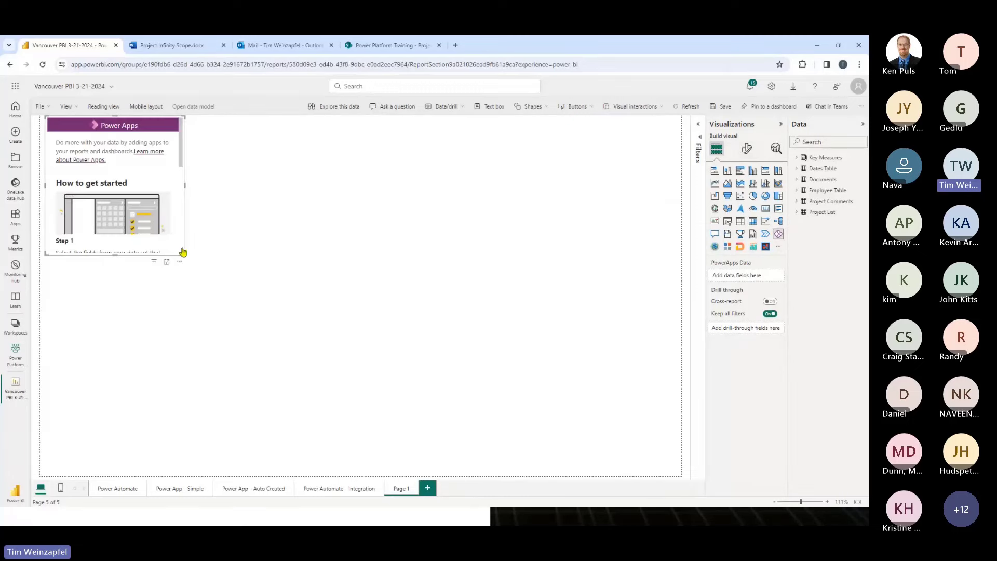
{"action": "left_click_drag", "start_coordinate": [185, 248], "coordinate": [548, 431]}
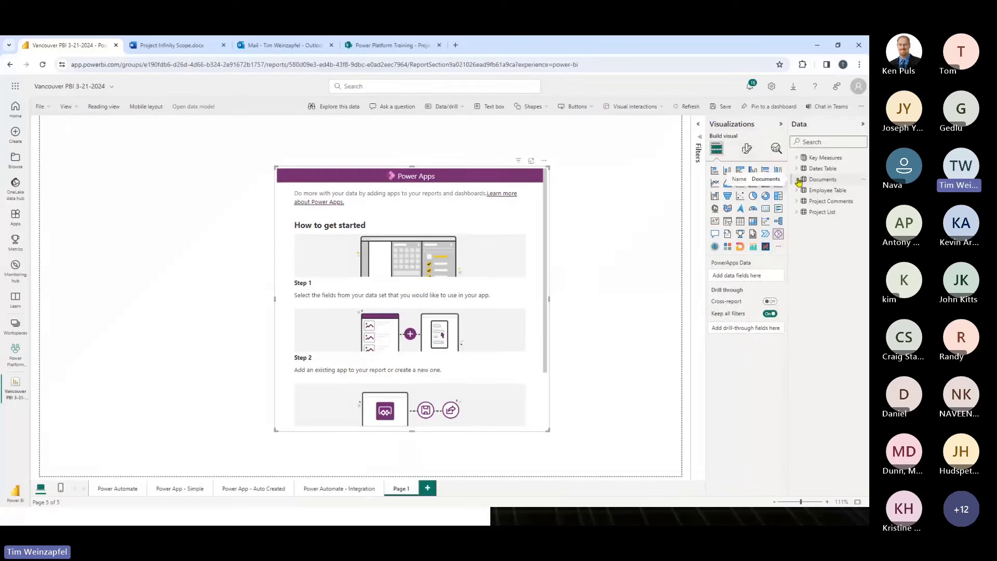
Step: Add Project Manager, Project Name, Start Date, Status and Project ID from the Project List table to the Power Apps visual
{"action": "left_click", "coordinate": [799, 213]}
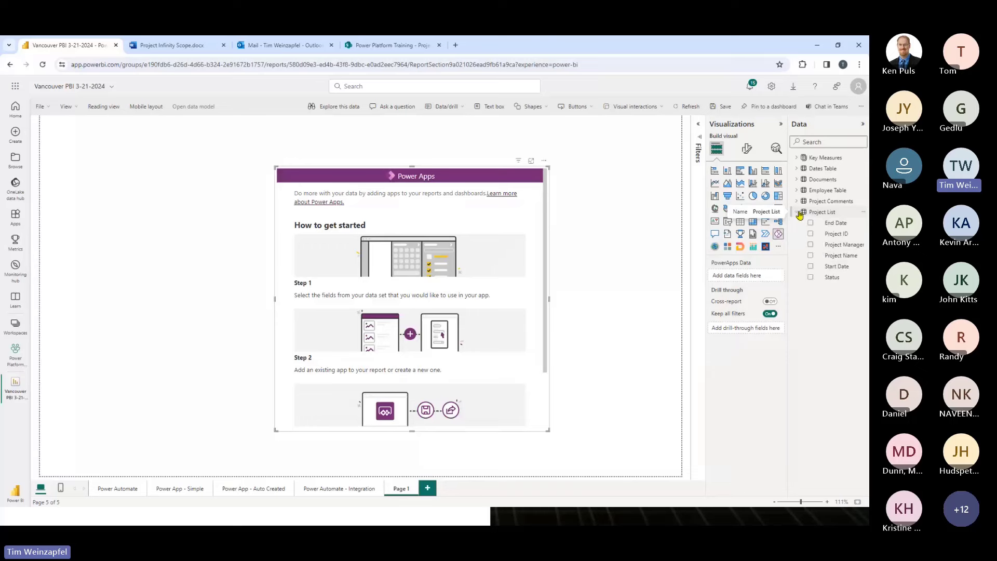
{"action": "left_click", "coordinate": [810, 256]}
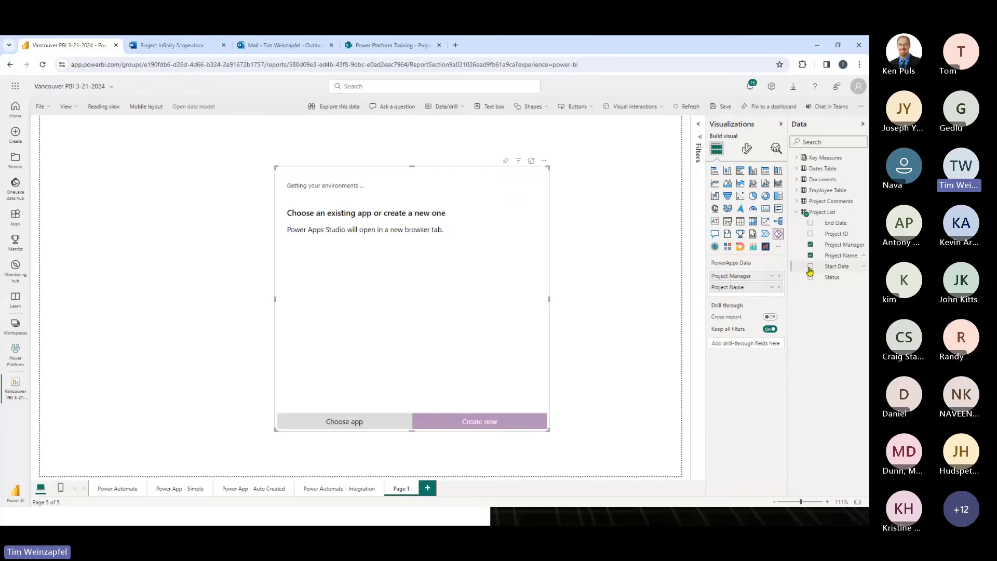
{"action": "left_click", "coordinate": [810, 267]}
{"action": "left_click", "coordinate": [810, 277]}
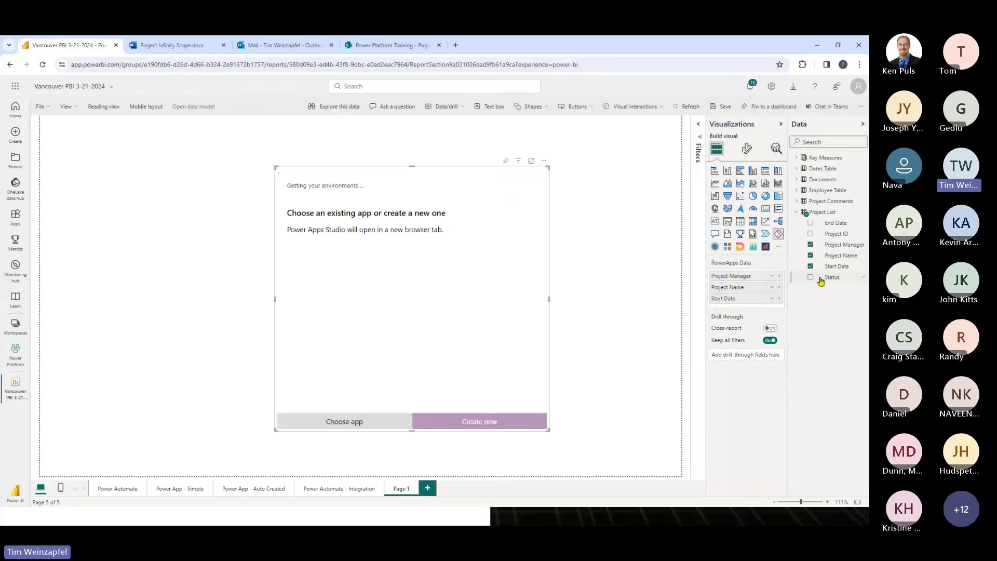
{"action": "left_click", "coordinate": [810, 234]}
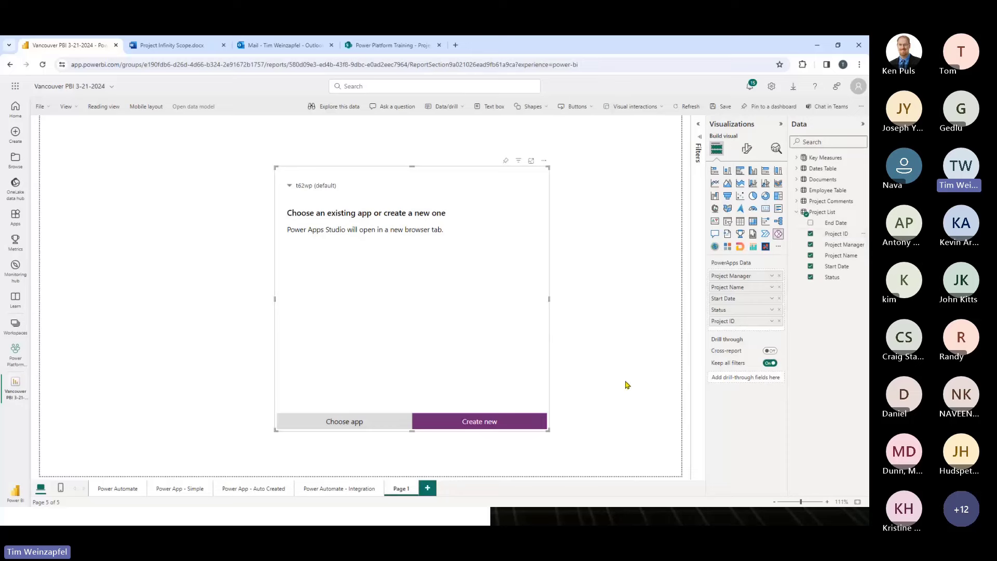
Step: Create a new app from the online visual and inspect its project ID gallery in Power Apps Studio
{"action": "left_click", "coordinate": [485, 421]}
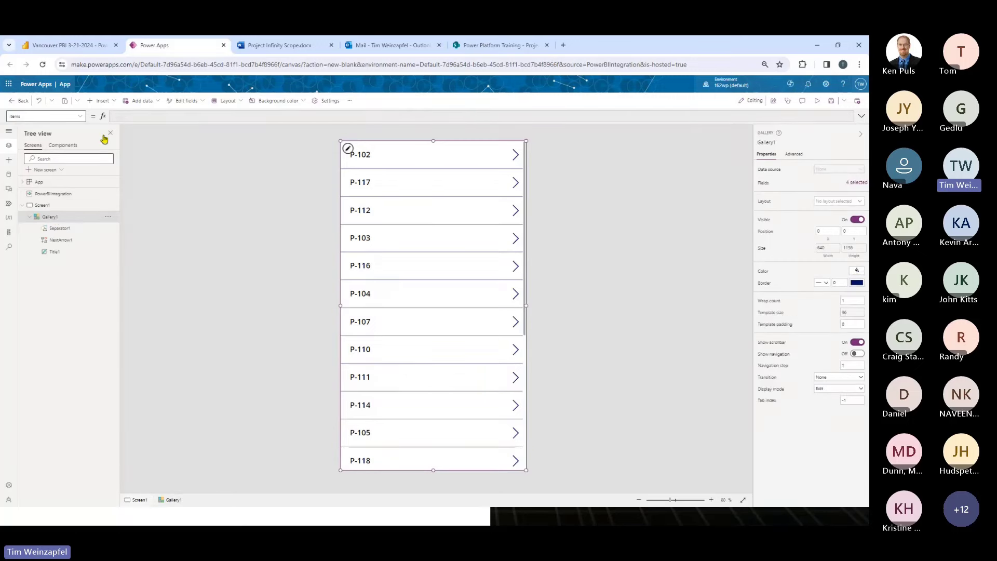
{"action": "left_click", "coordinate": [81, 115]}
{"action": "left_click", "coordinate": [146, 152]}
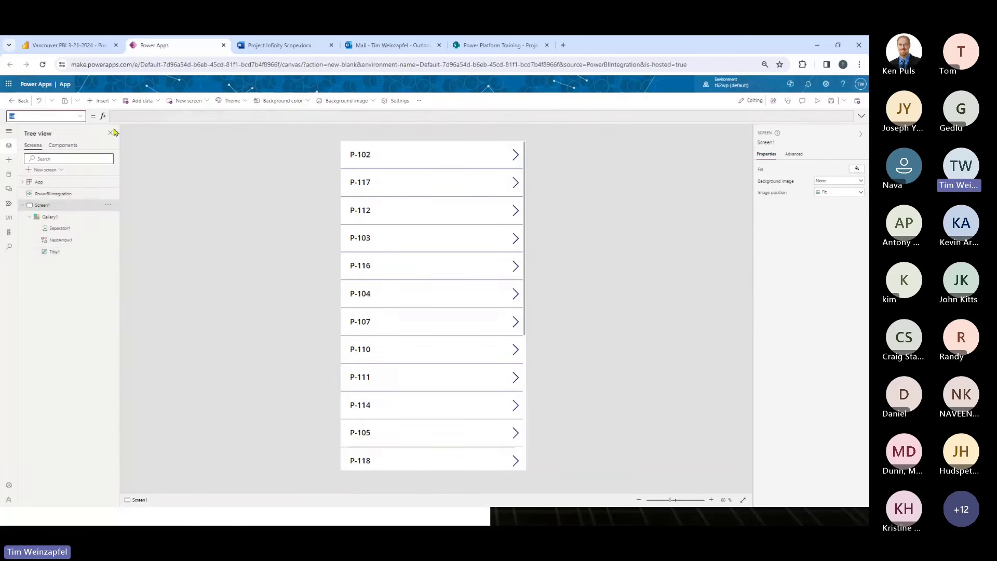
{"action": "left_click", "coordinate": [57, 216]}
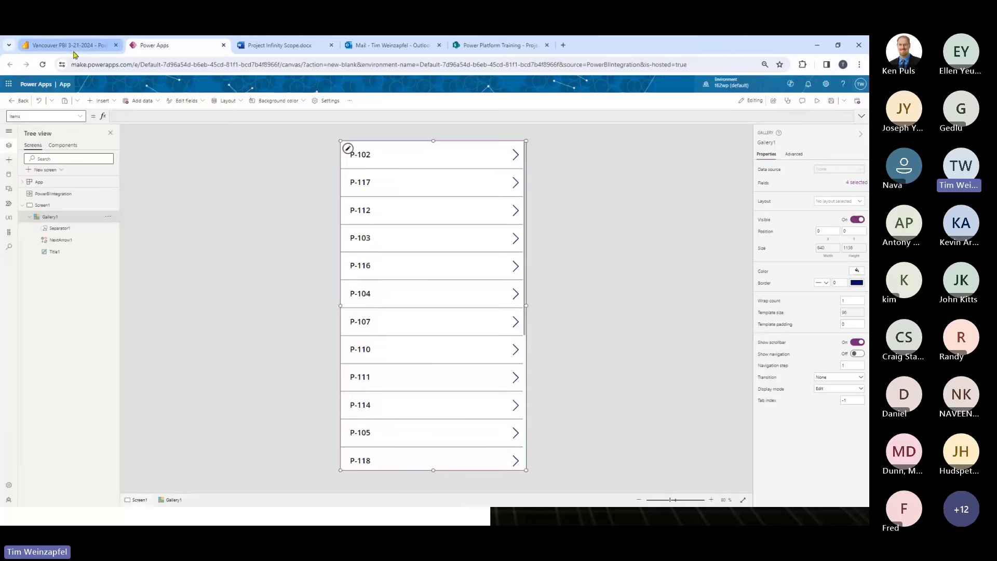
Step: Close the gallery app without saving and go back to the report's Power Automate - Integration page
{"action": "left_click", "coordinate": [224, 46]}
{"action": "left_click", "coordinate": [474, 126]}
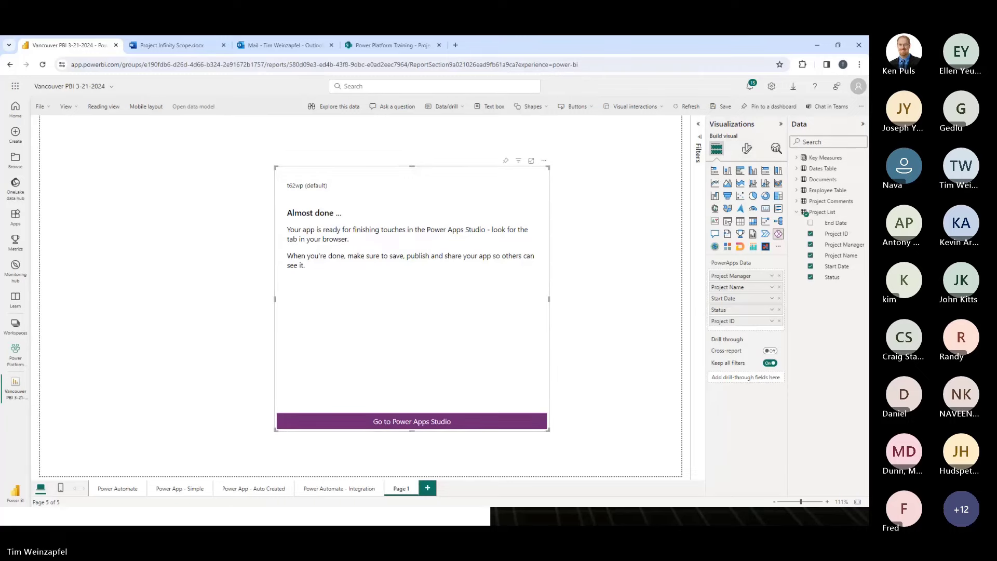
{"action": "left_click", "coordinate": [362, 492]}
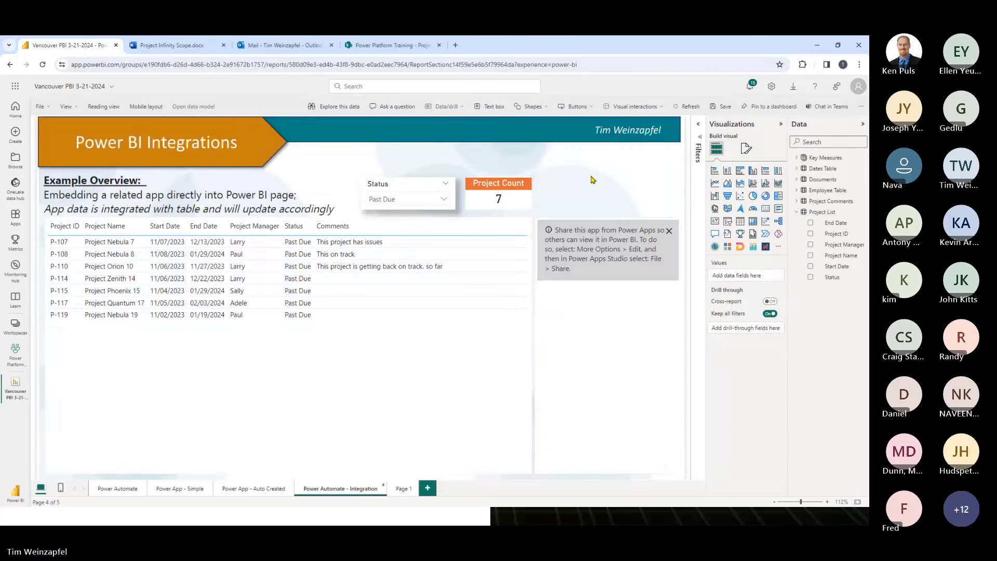
Step: Open the embedded Comment Editing App for editing in Power Apps Studio and show the Warning group's Visible formula
{"action": "left_click", "coordinate": [677, 216]}
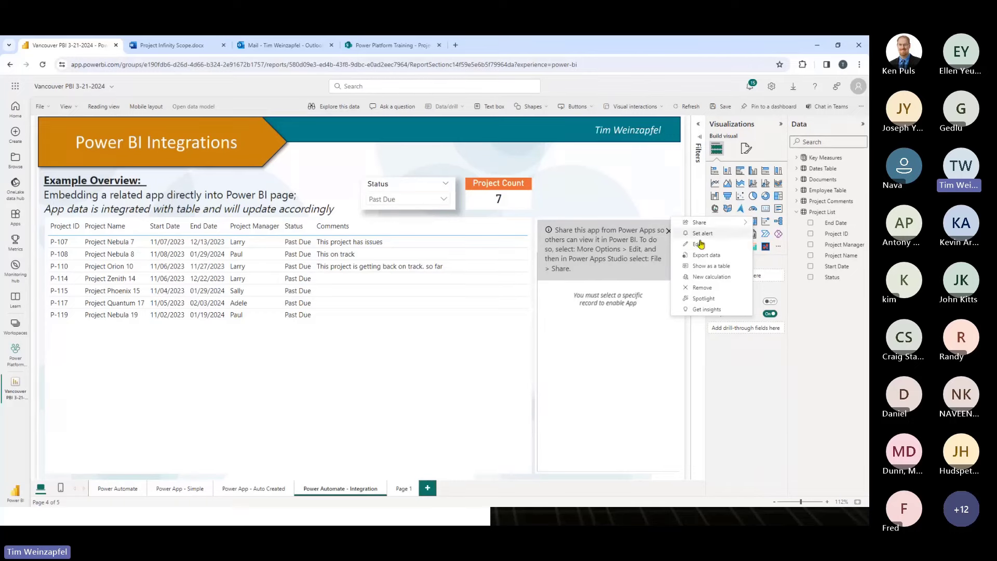
{"action": "left_click", "coordinate": [677, 242]}
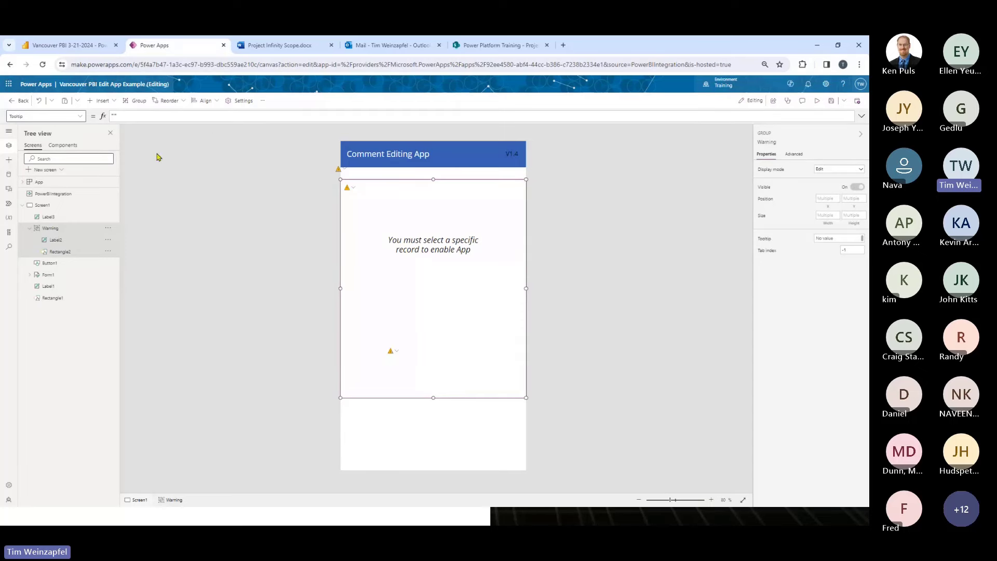
{"action": "left_click", "coordinate": [77, 118]}
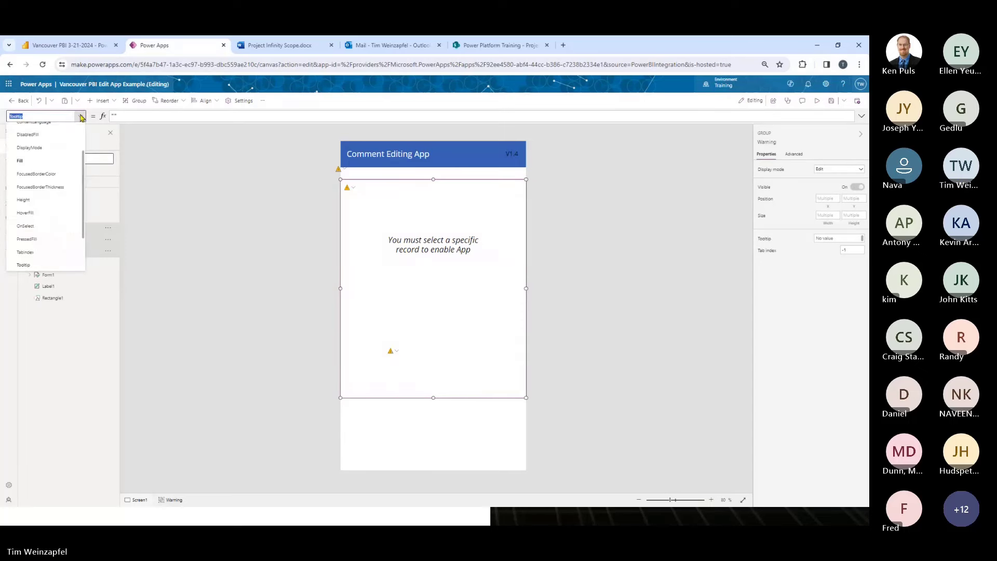
{"action": "scroll", "coordinate": [49, 232], "scroll_direction": "down", "scroll_amount": 2}
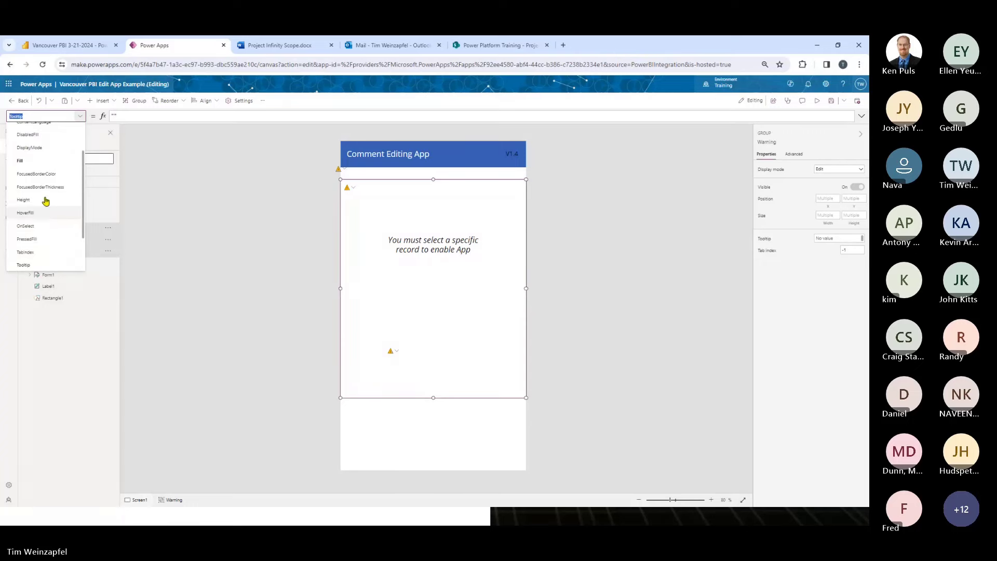
{"action": "scroll", "coordinate": [47, 231], "scroll_direction": "down", "scroll_amount": 2}
{"action": "left_click", "coordinate": [37, 238]}
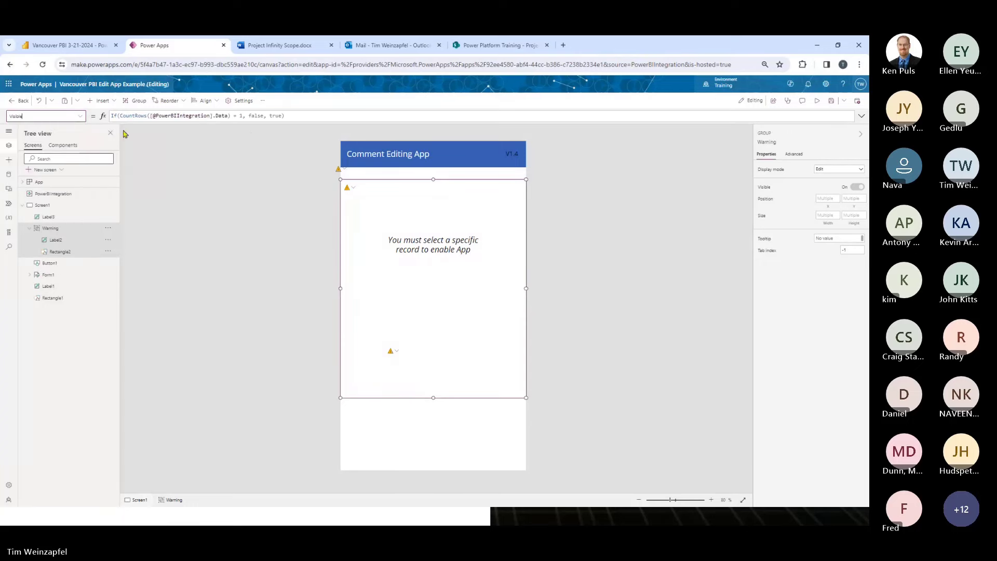
Step: Replace the final true with false in the Warning group's Visible formula
{"action": "left_click", "coordinate": [282, 115]}
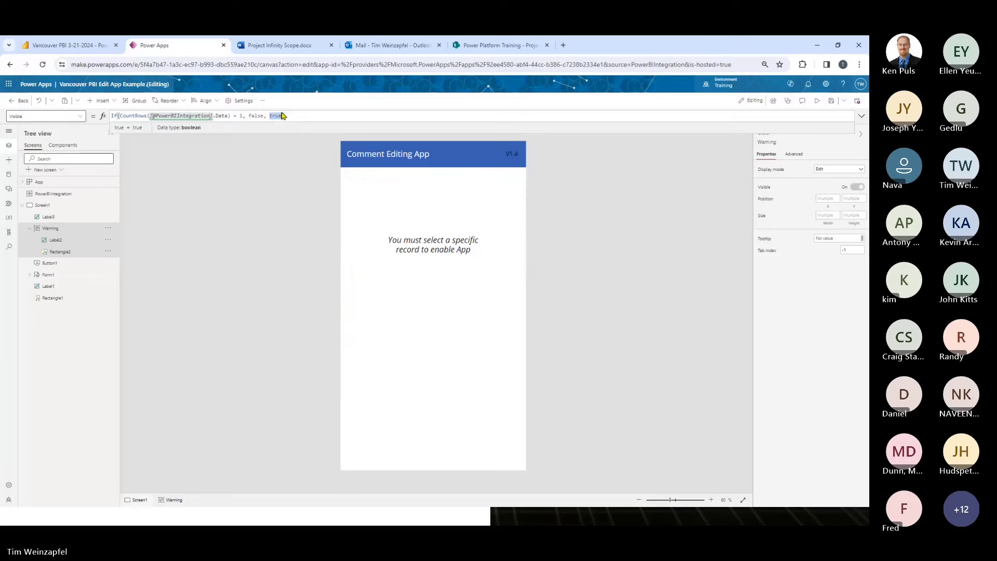
{"action": "type", "text": "false"}
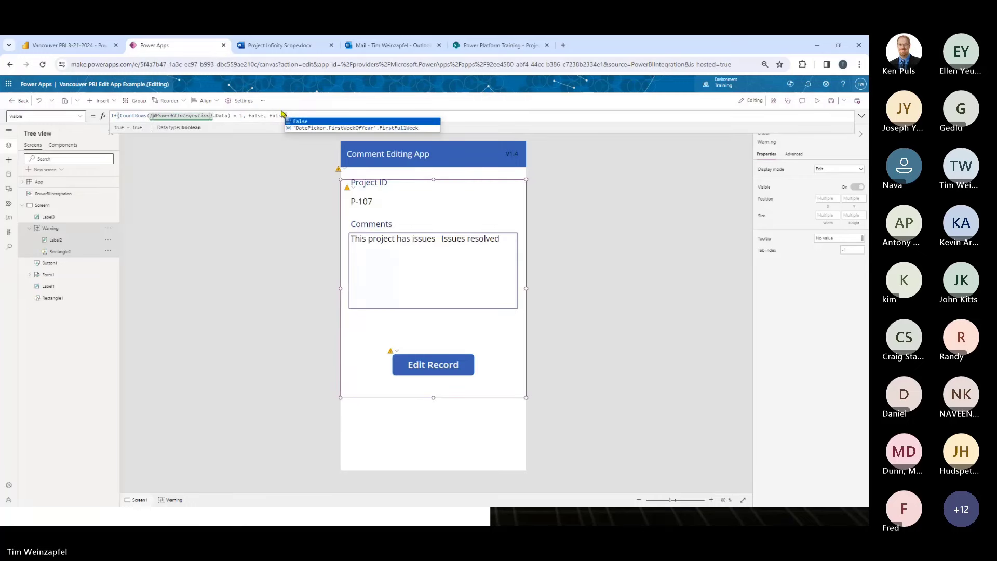
{"action": "left_click", "coordinate": [271, 231]}
Step: Inspect the Edit Record button's OnSelect formula, the PowerBIIntegration object and the data source of Form1
{"action": "left_click", "coordinate": [431, 365]}
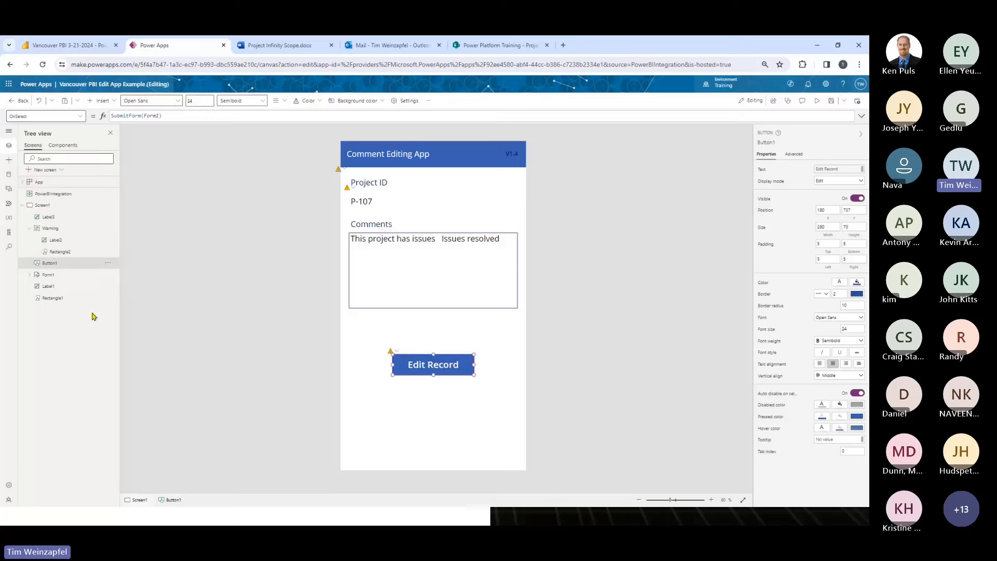
{"action": "left_click", "coordinate": [47, 274]}
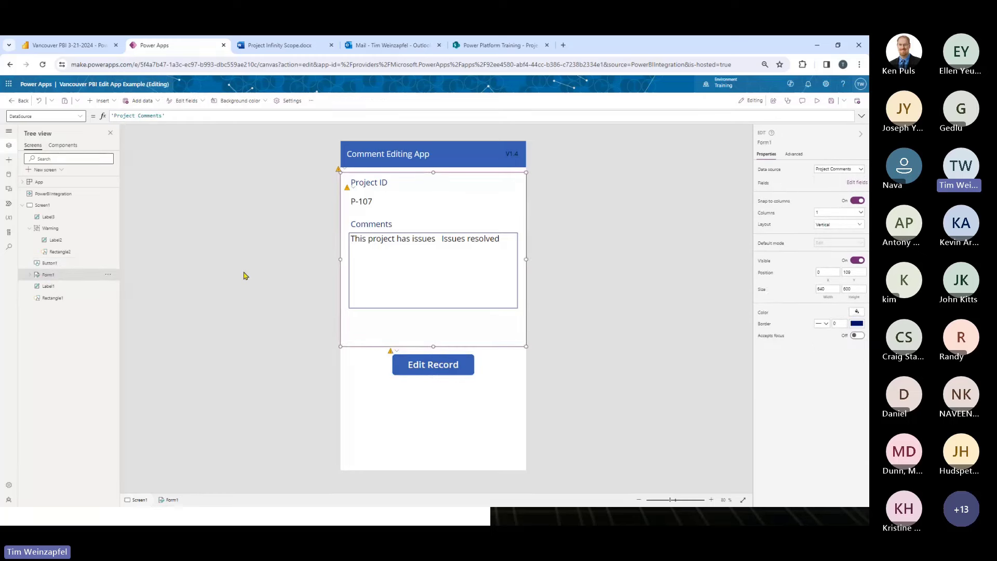
{"action": "left_click", "coordinate": [55, 194]}
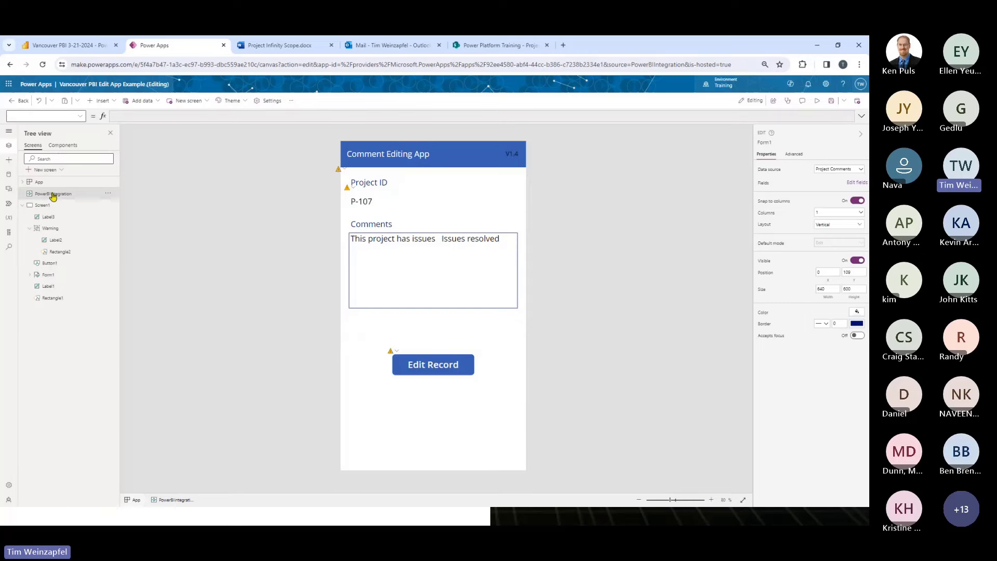
{"action": "left_click", "coordinate": [48, 275]}
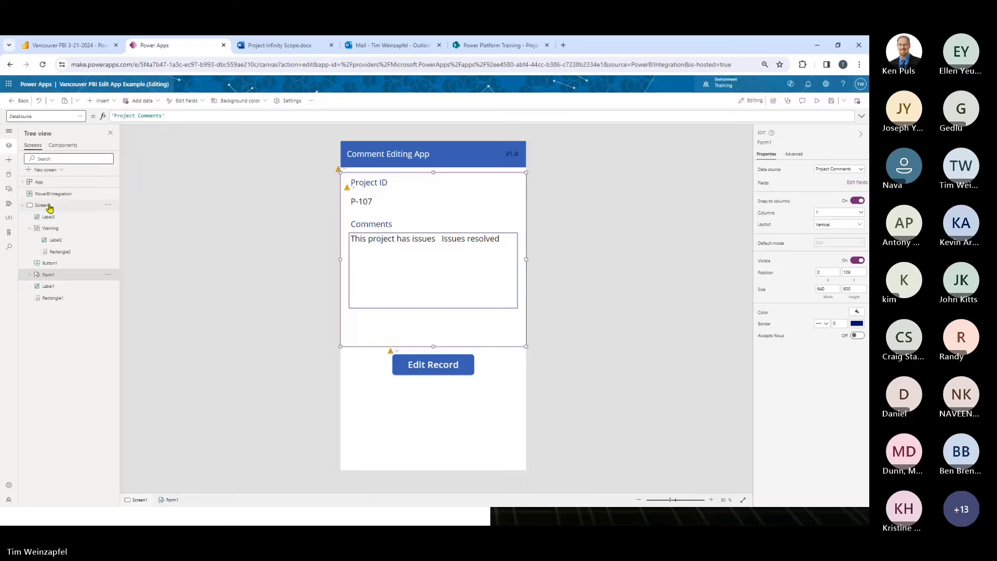
Step: Show Form1's Item formula and expand the preview of its PowerBIIntegration data
{"action": "left_click", "coordinate": [31, 115]}
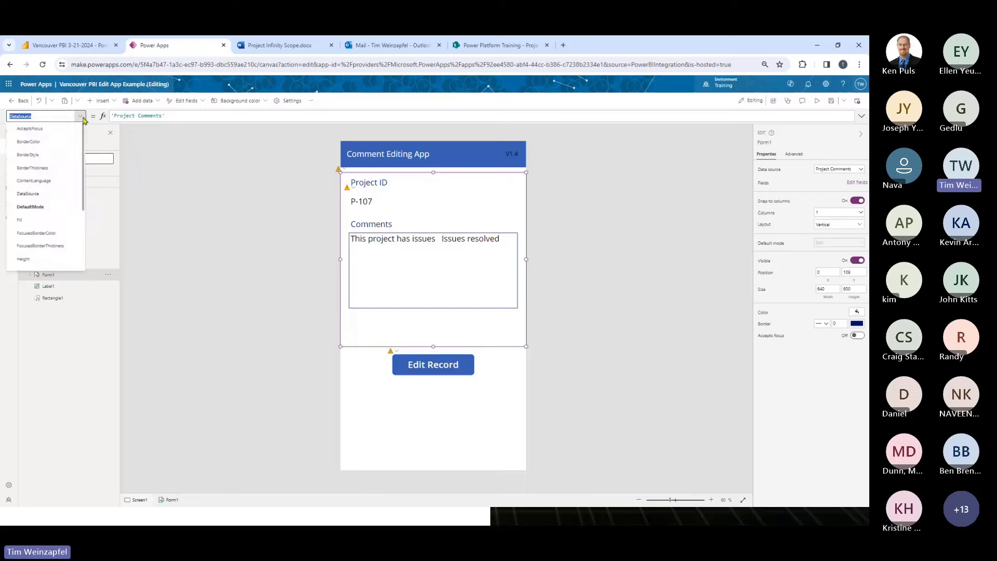
{"action": "scroll", "coordinate": [45, 200], "scroll_direction": "down", "scroll_amount": 3}
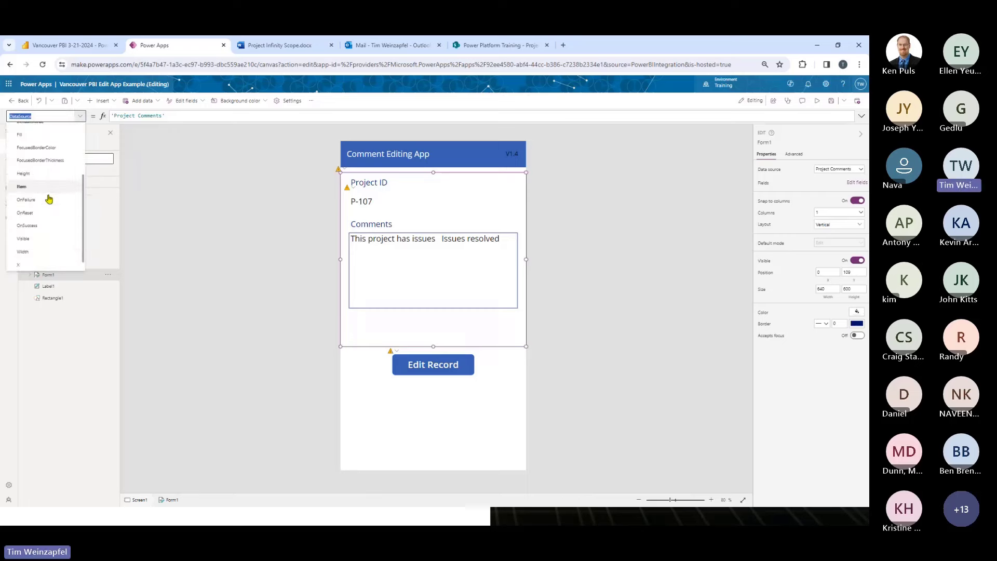
{"action": "left_click", "coordinate": [32, 187]}
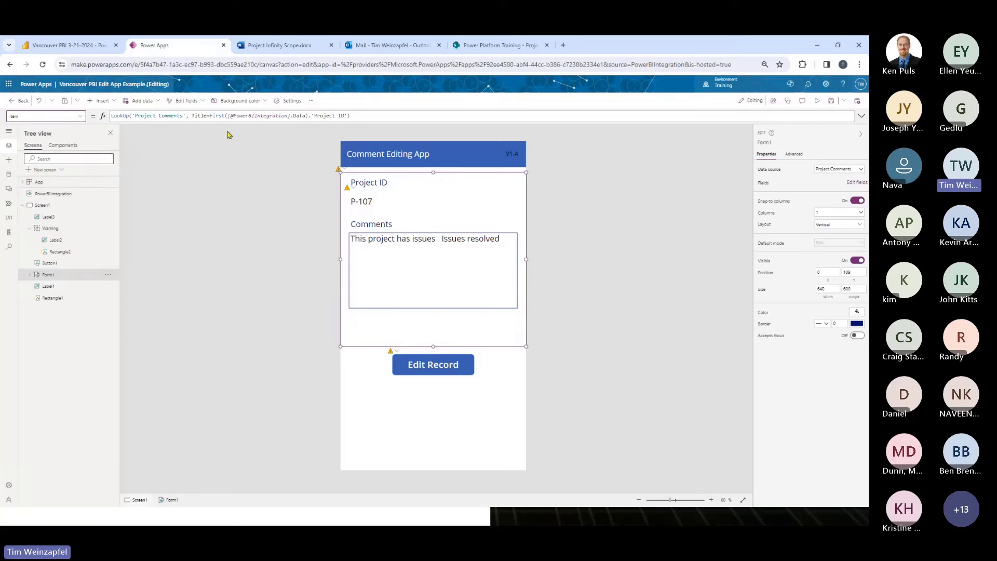
{"action": "left_click", "coordinate": [301, 115]}
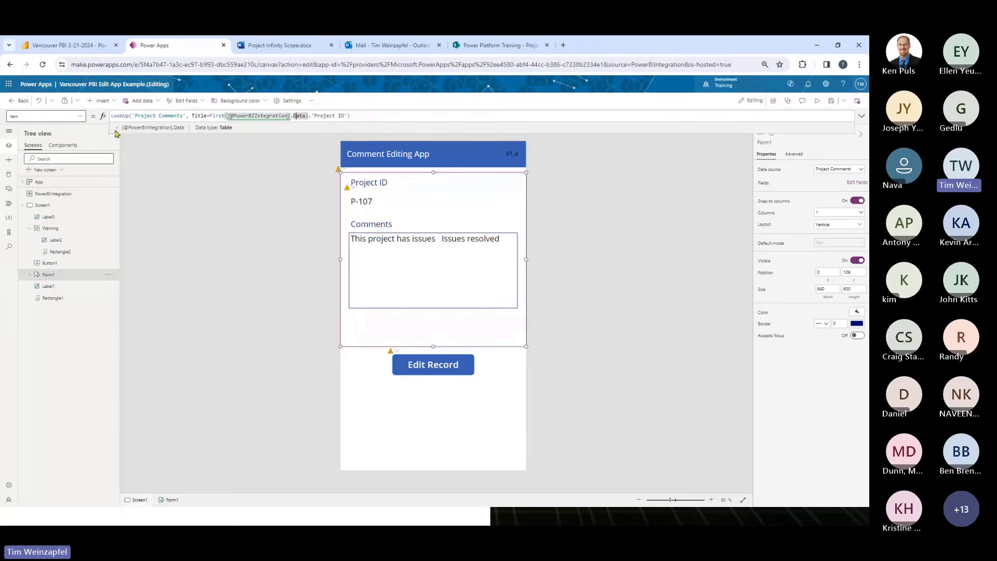
{"action": "left_click", "coordinate": [117, 128]}
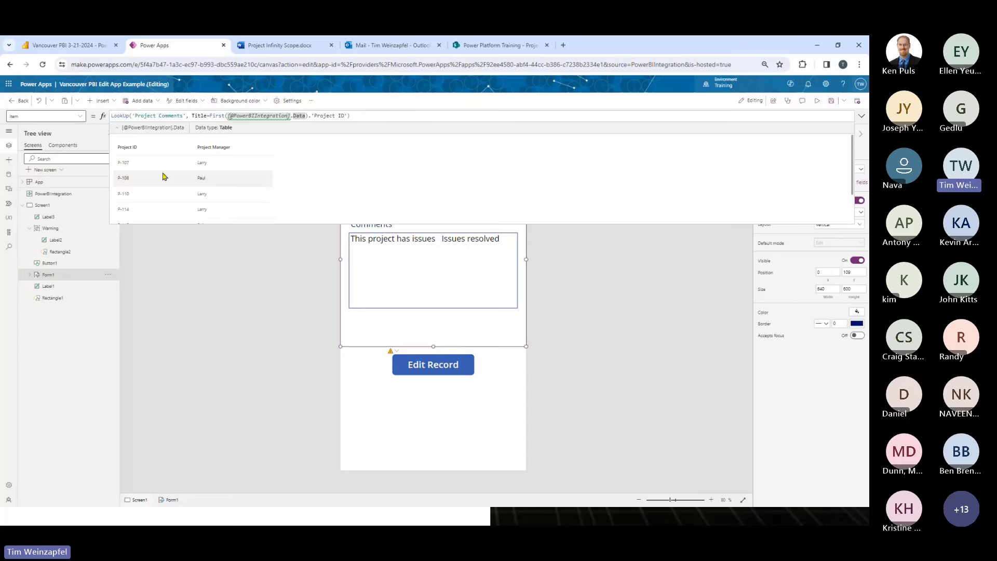
Step: Return to the Power BI report page and select the P-108 Project Nebula 8 record to load it in the embedded app
{"action": "left_click", "coordinate": [66, 47]}
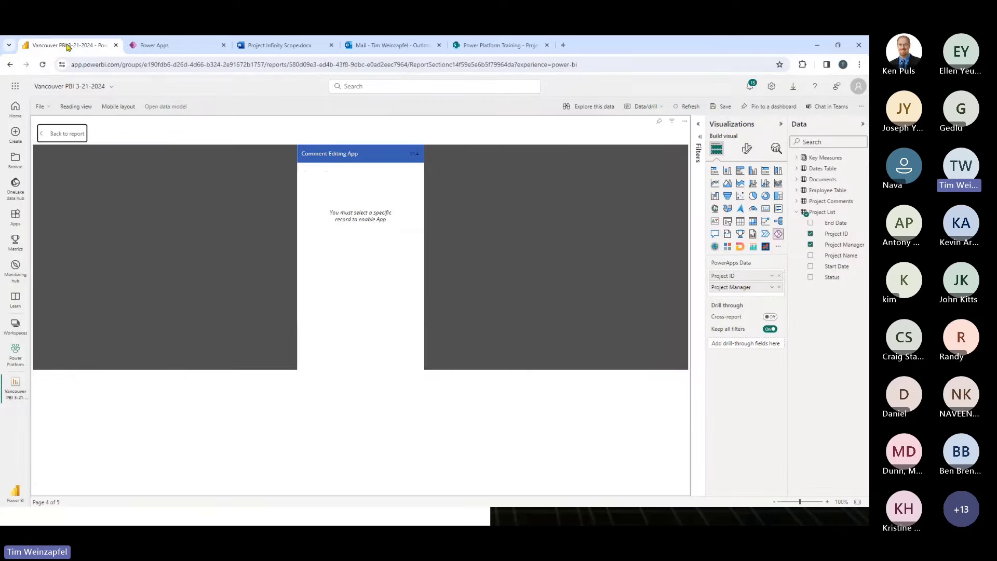
{"action": "left_click", "coordinate": [11, 65]}
{"action": "left_click", "coordinate": [67, 134]}
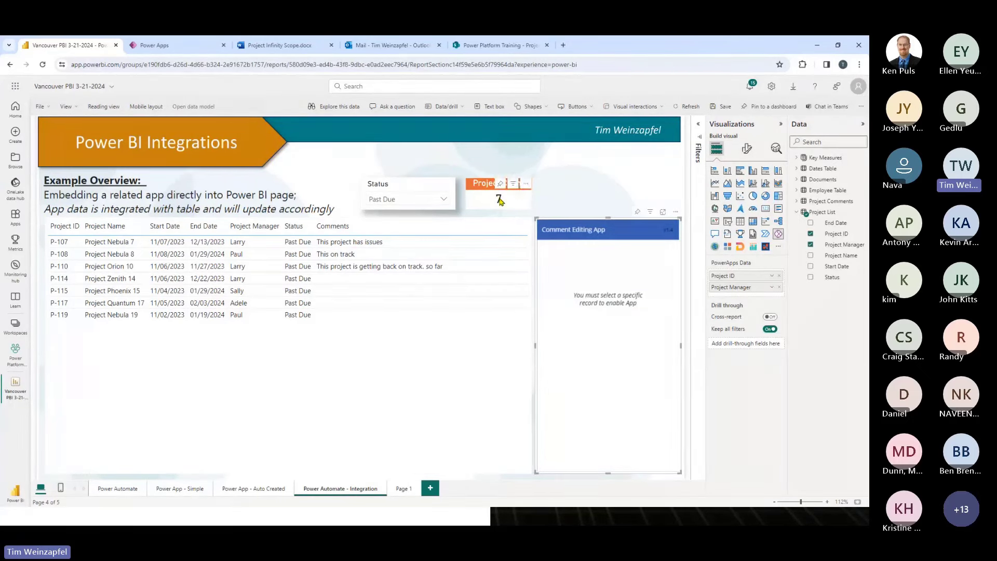
{"action": "left_click", "coordinate": [196, 255]}
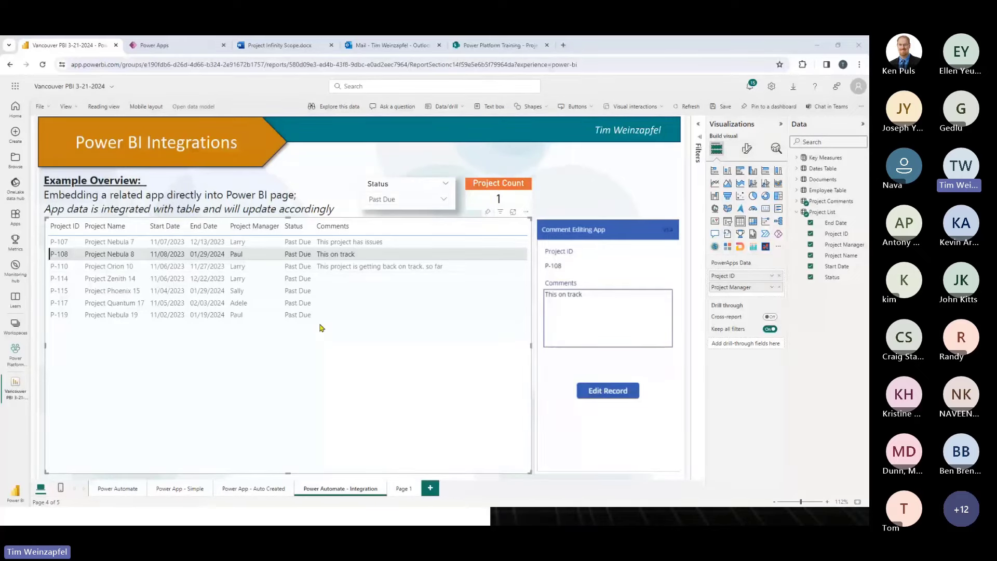
Step: Switch to the presentation and go to the Let's Connect slide
{"action": "key", "text": "alt+Tab"}
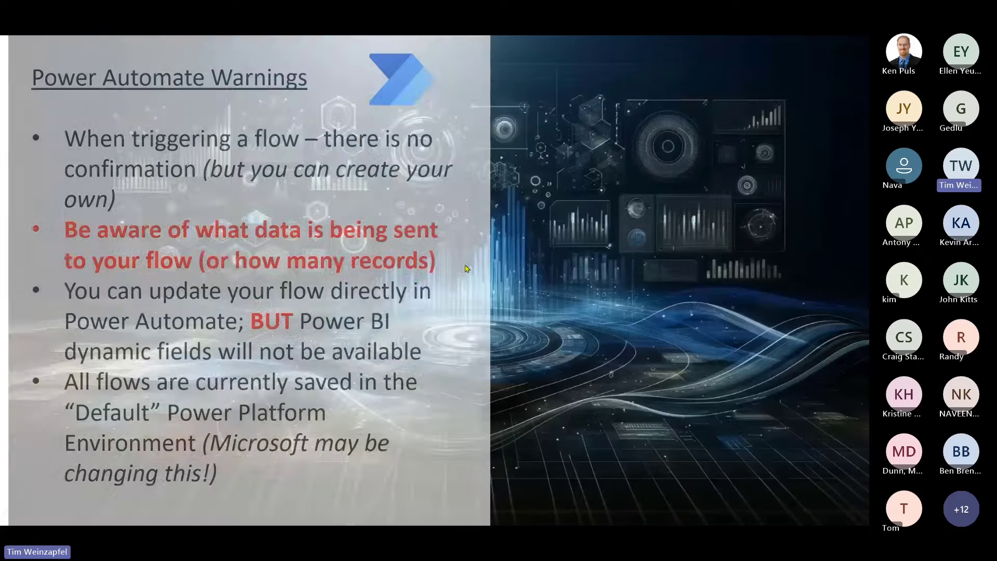
{"action": "left_click", "coordinate": [465, 265]}
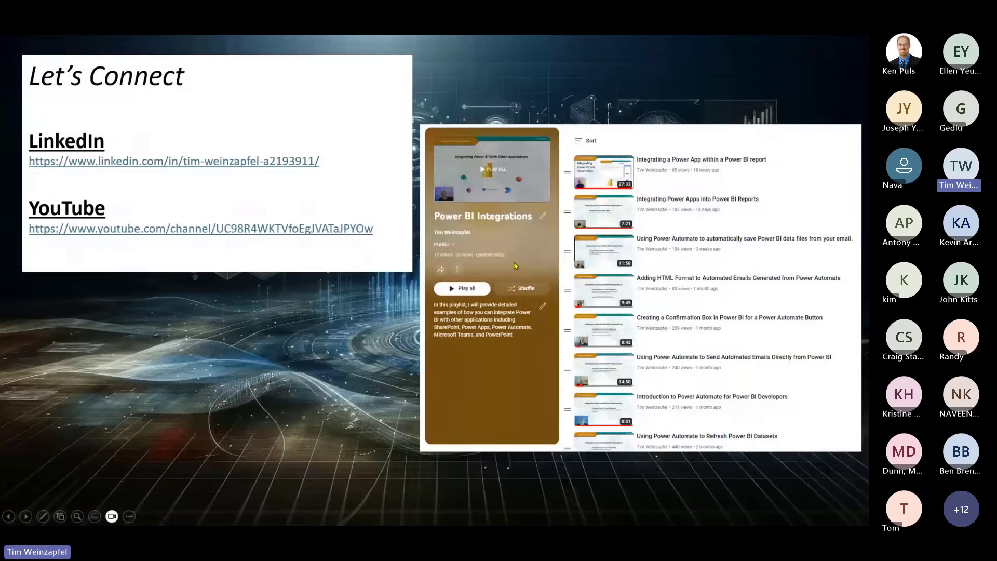